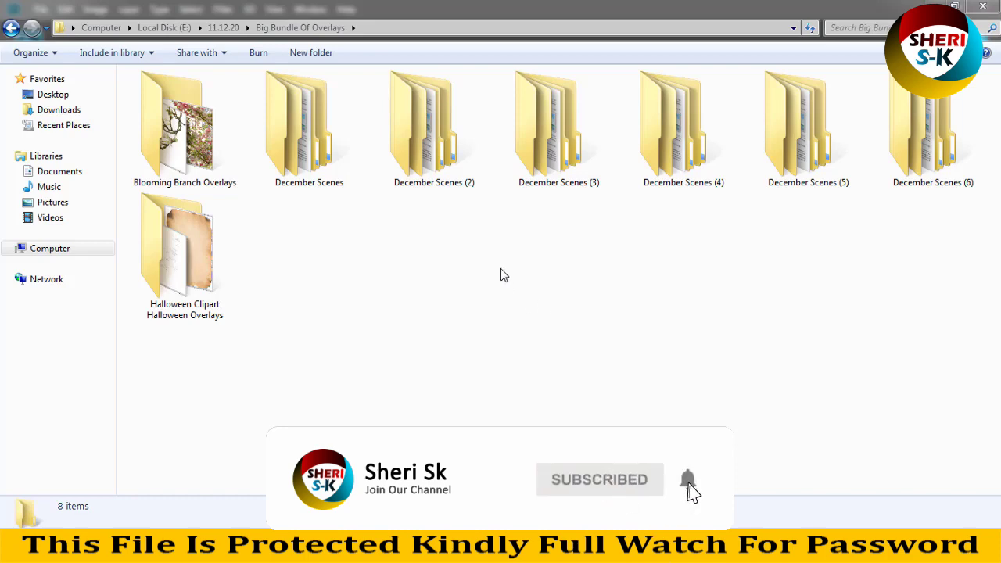
Step: Confirm the Big Bundle Of Overlays folder is 1.69 GB, then view Blooming Branch image 01
right_click(502, 265)
left_click(549, 476)
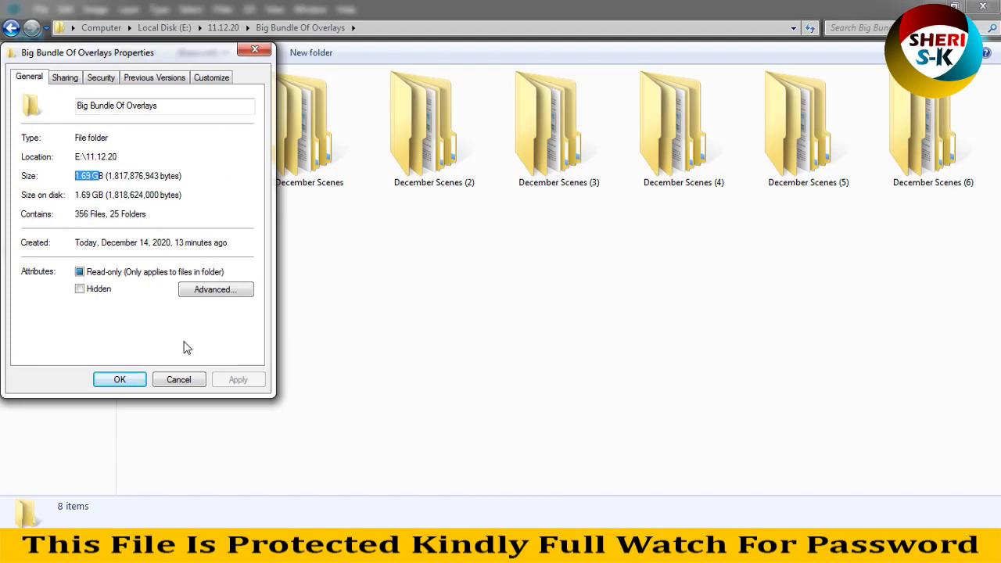
left_click(179, 381)
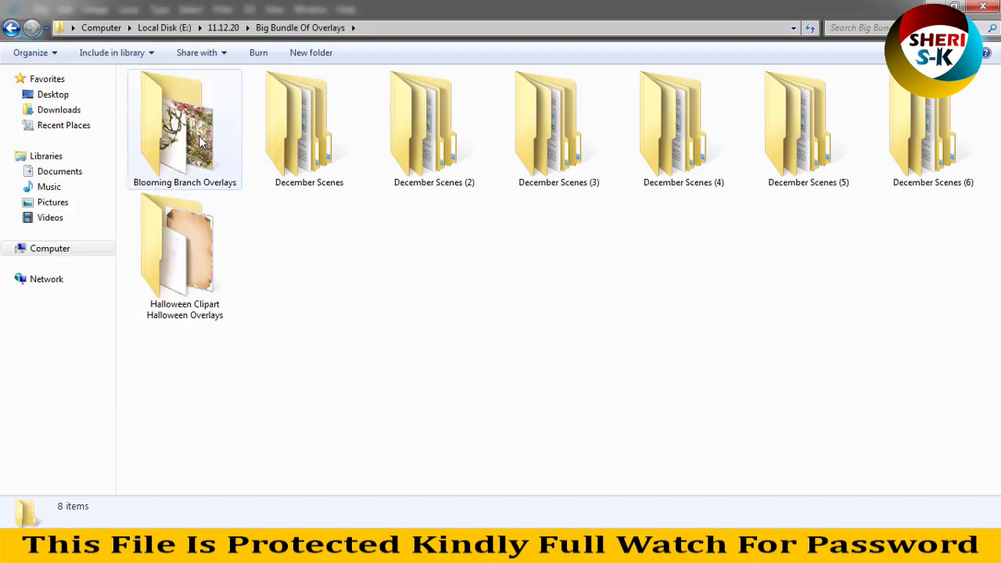
double_click(201, 141)
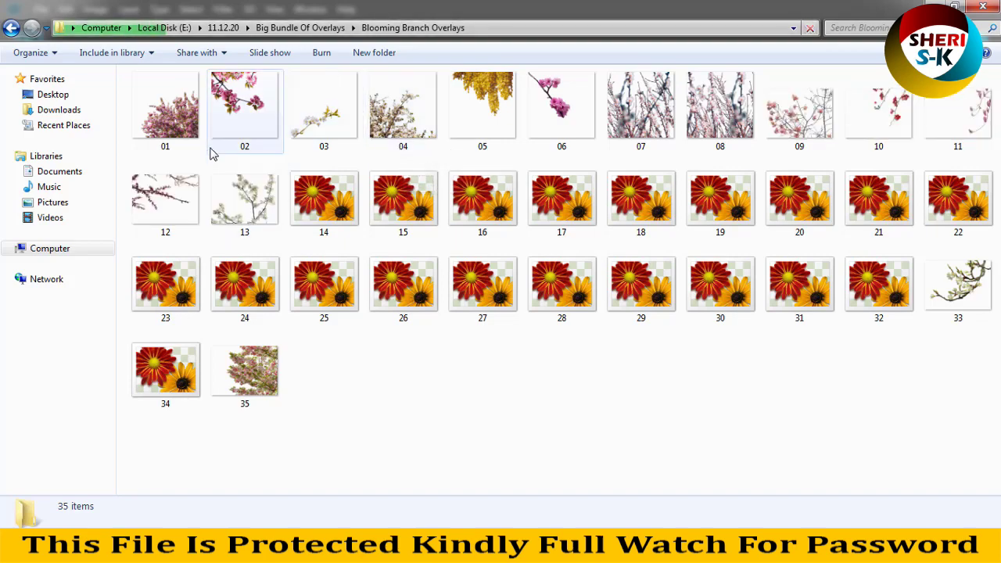
double_click(179, 140)
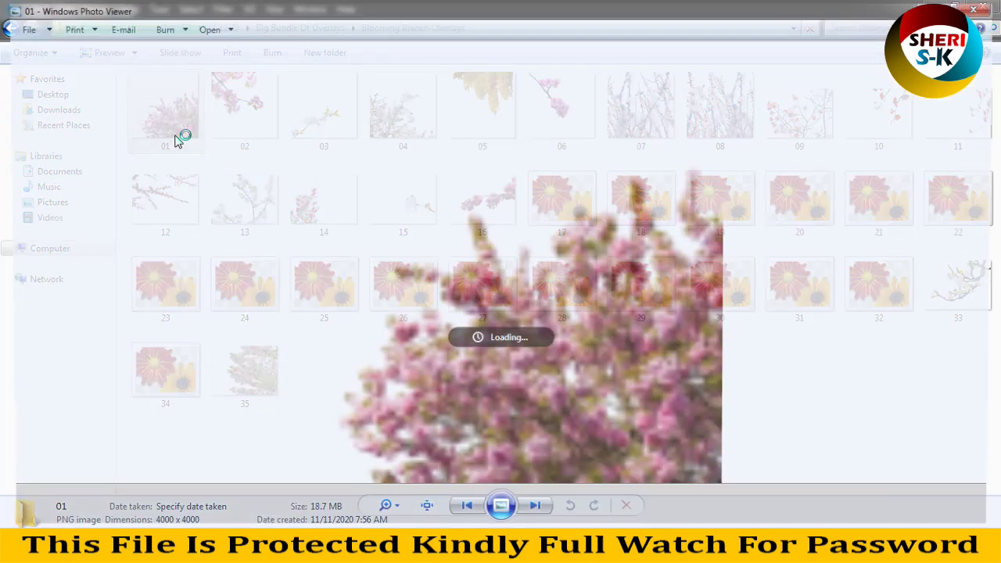
Step: Page through blossom overlays 02, 03 and 04, zooming in to inspect them
key("Right")
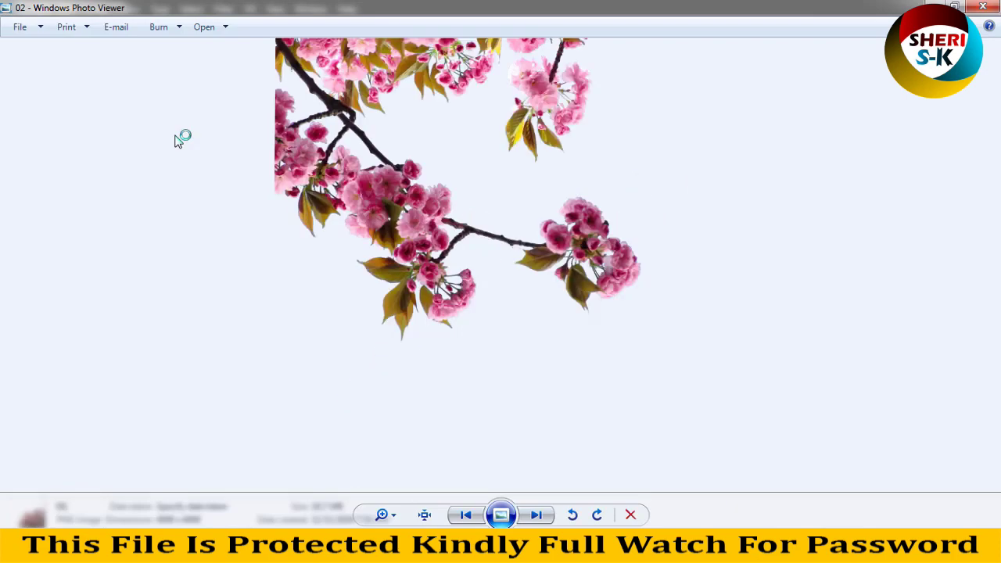
scroll(515, 197, "up", 3)
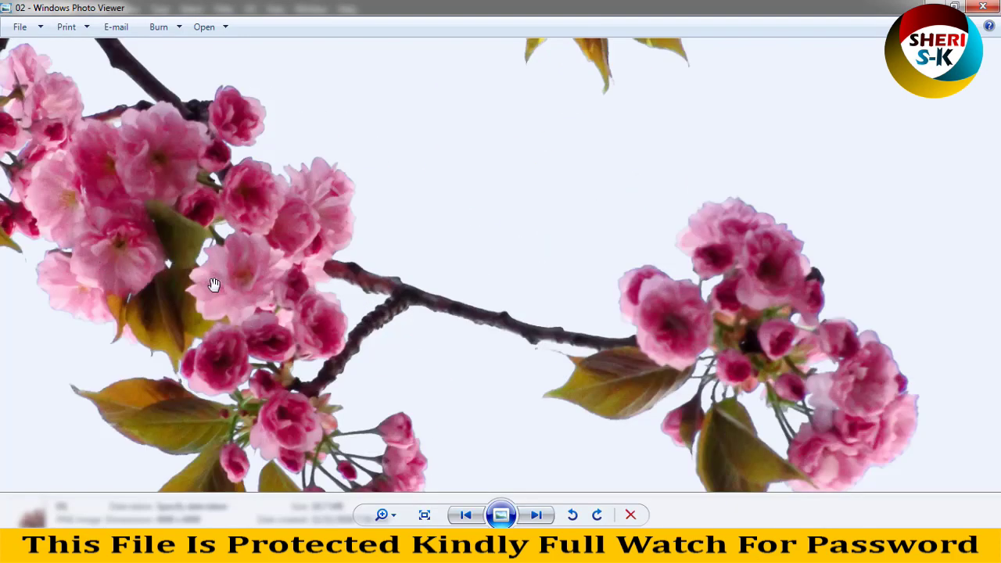
scroll(214, 284, "down", 3)
left_click(537, 516)
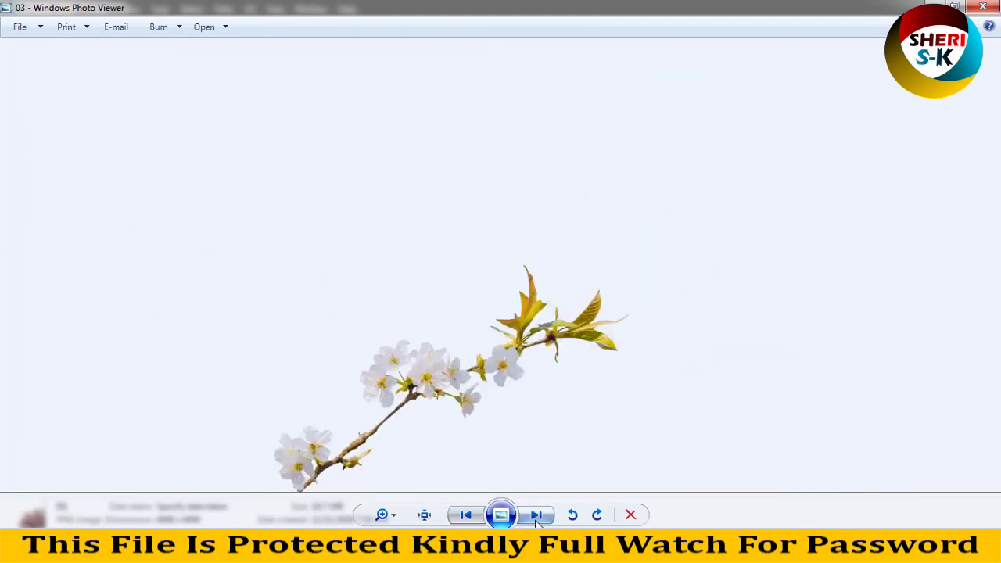
left_click(536, 516)
scroll(500, 277, "up", 3)
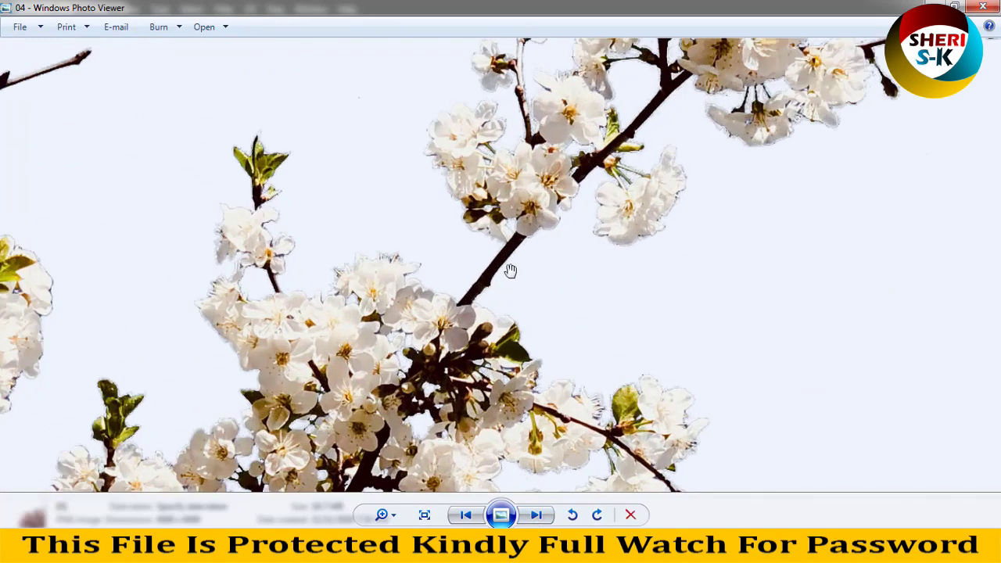
scroll(466, 281, "down", 1)
Step: Close the viewer and browse the Falling Snow 1–4 overlays in December Scenes
left_click(982, 7)
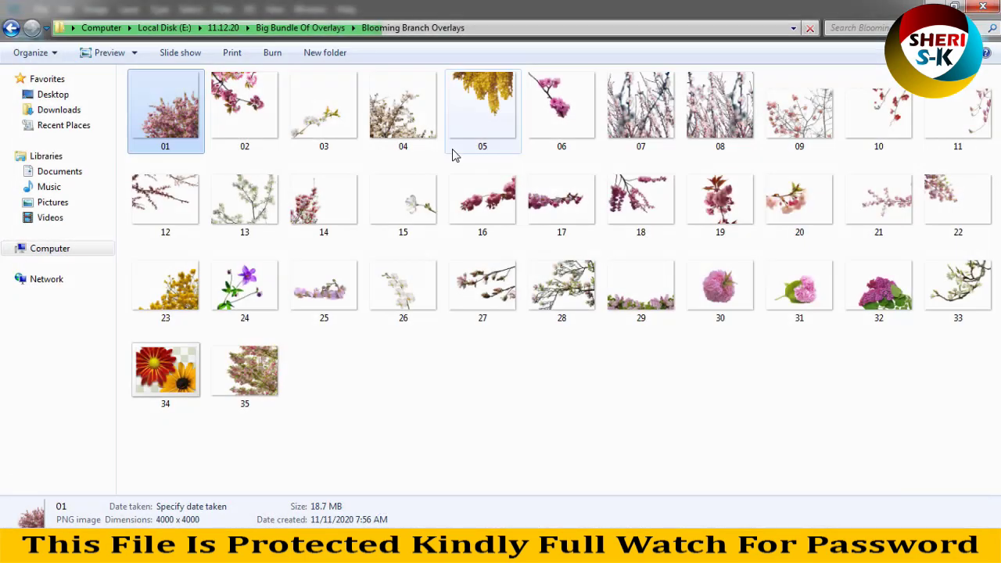
left_click(11, 27)
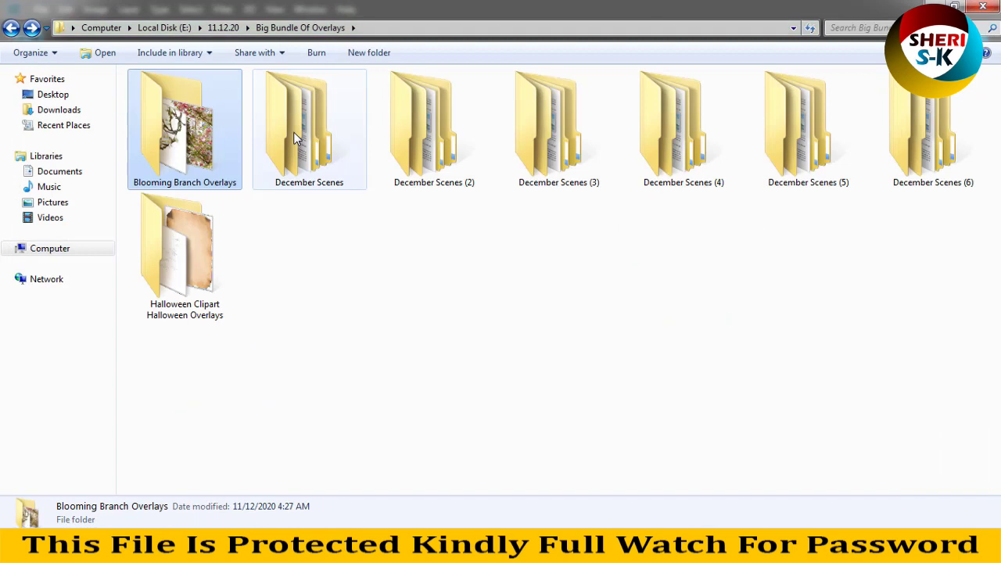
double_click(296, 138)
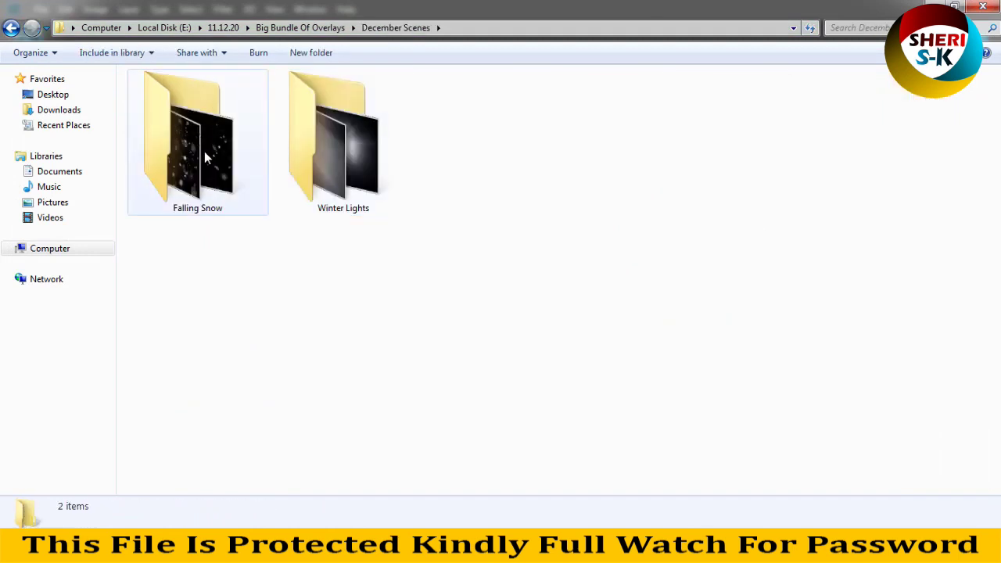
left_click(309, 137)
double_click(207, 158)
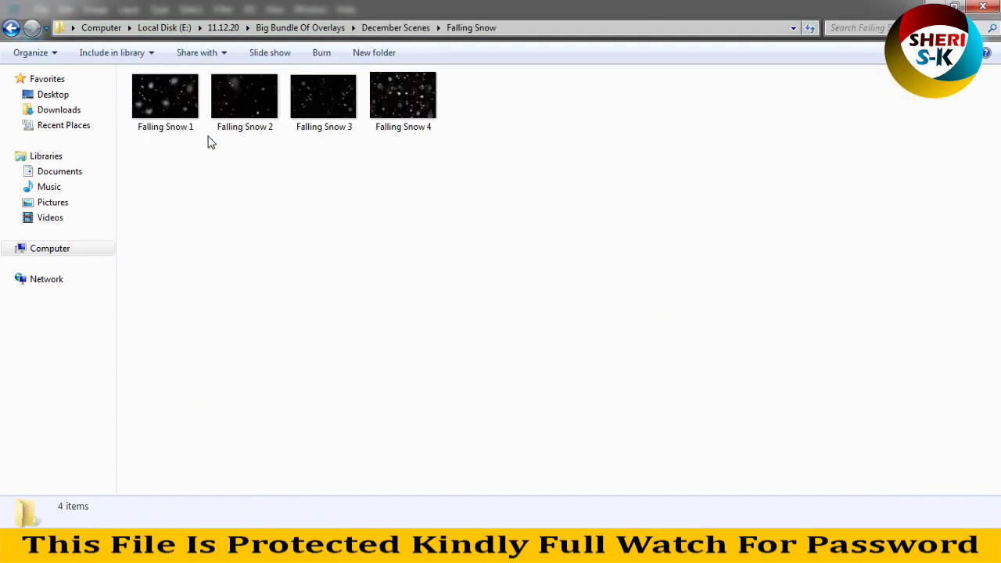
left_click(180, 111)
left_click(243, 102)
left_click(324, 98)
left_click(403, 97)
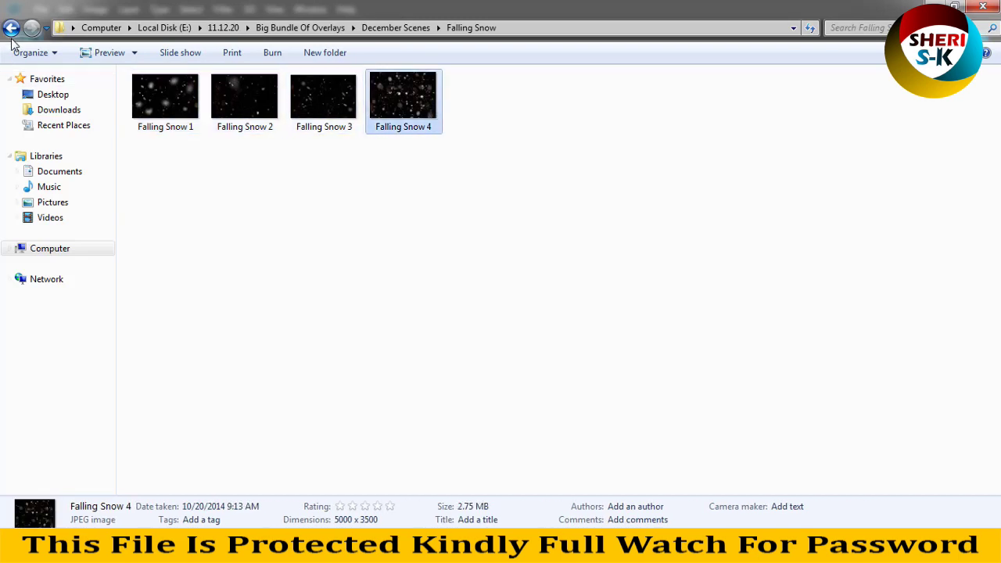
Step: Preview the four Winter Light images, then return to Big Bundle Of Overlays
key("BackSpace")
double_click(379, 164)
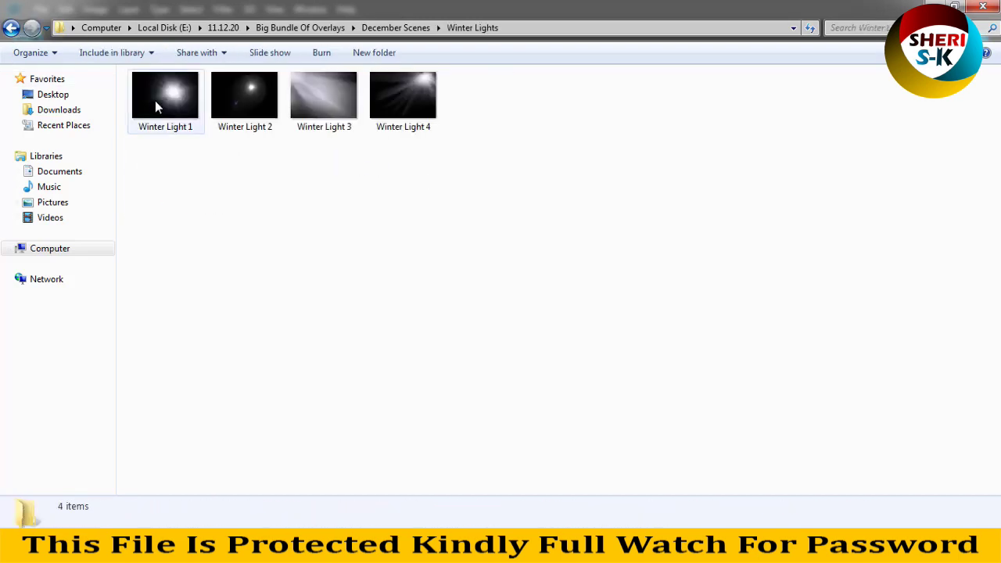
left_click(155, 100)
left_click_drag(432, 182, 125, 74)
left_click(11, 28)
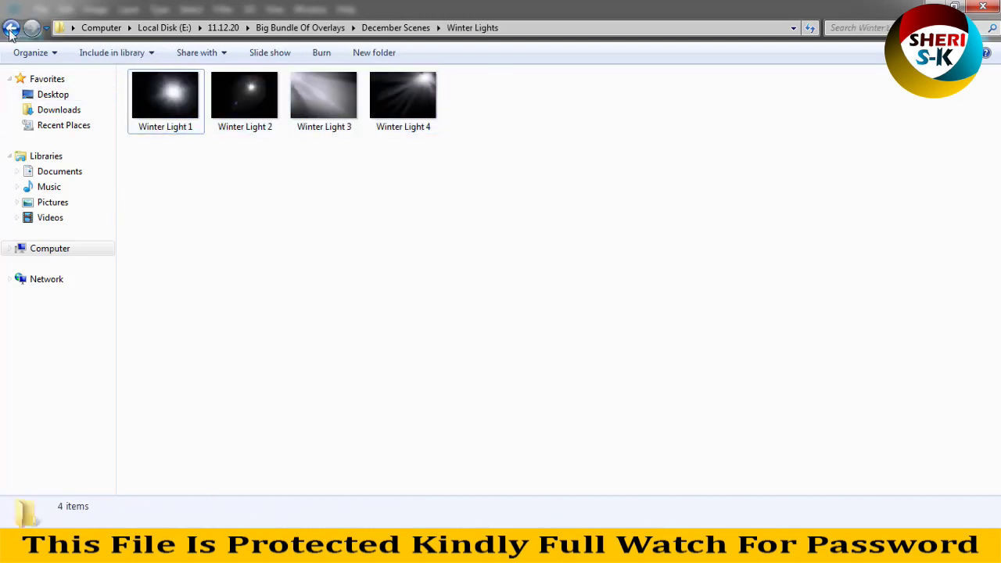
left_click(11, 29)
Step: Open December Scenes (2) > OVERLAYS > FROST and select Frosted 1
double_click(458, 151)
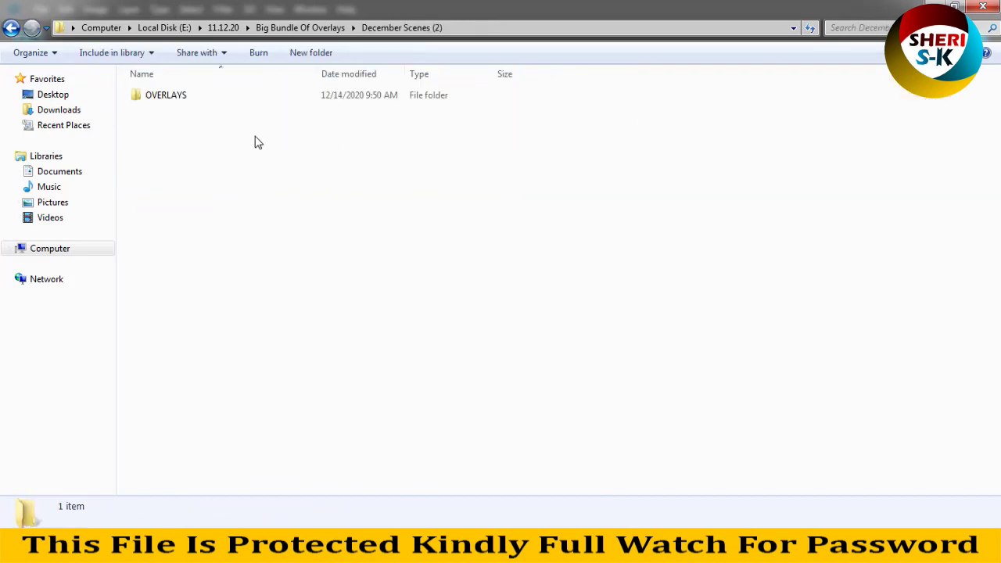
double_click(195, 98)
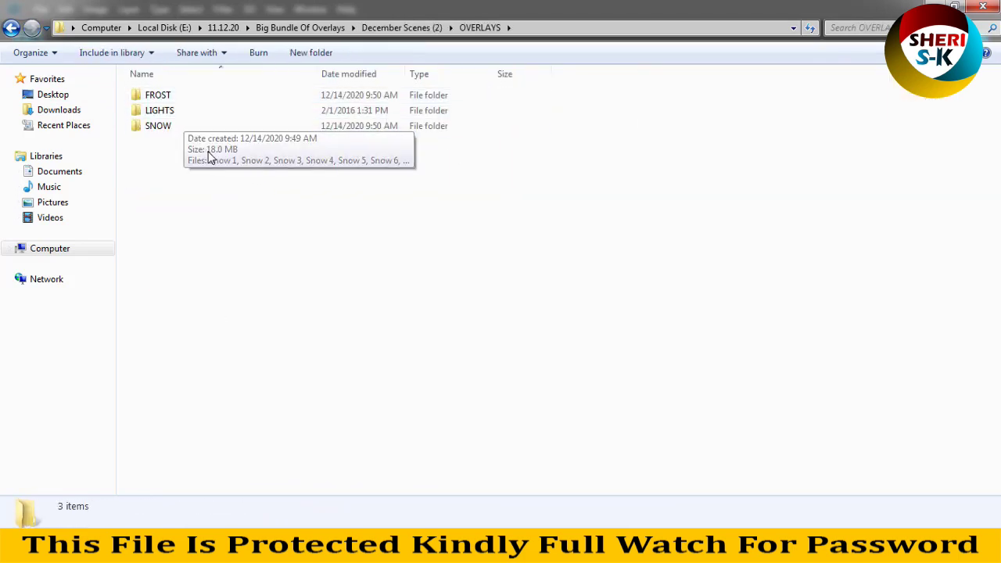
scroll(208, 156, "up", 2, "ctrl")
scroll(208, 156, "up", 2, "ctrl")
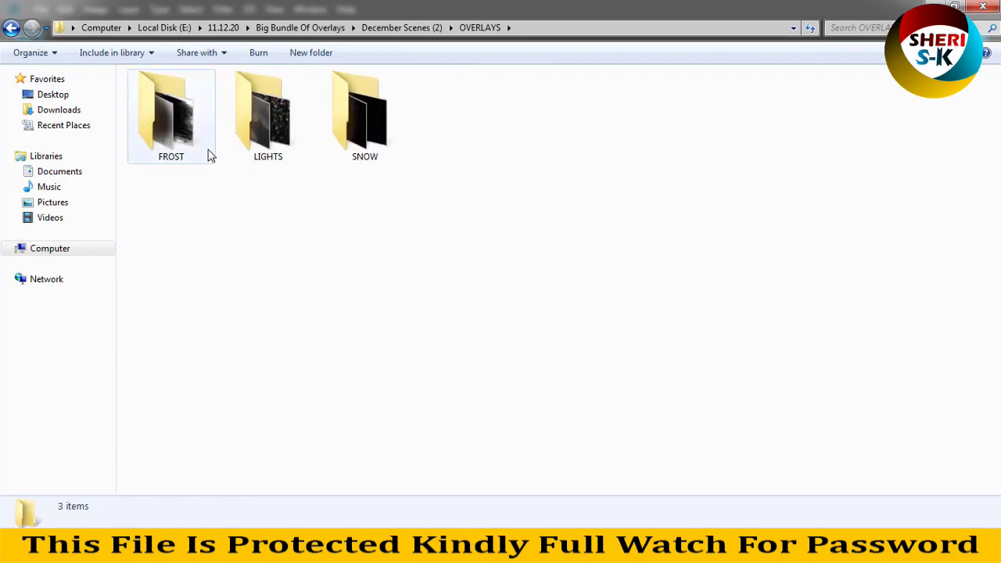
double_click(191, 118)
scroll(213, 181, "up", 1, "ctrl")
left_click(187, 117)
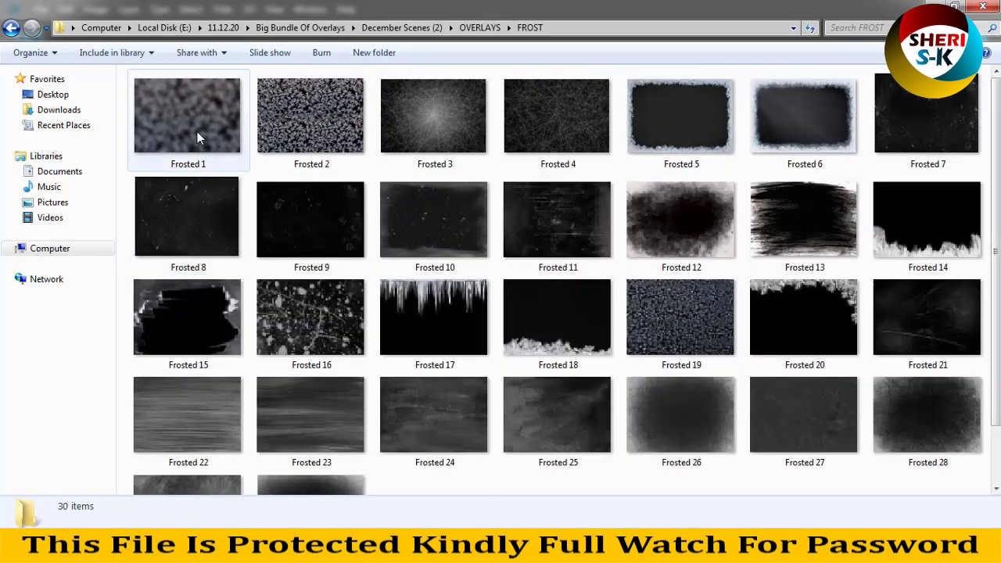
Step: View Frosted 1 through Frosted 9 full size, then close the viewer and return to OVERLAYS
key("Return")
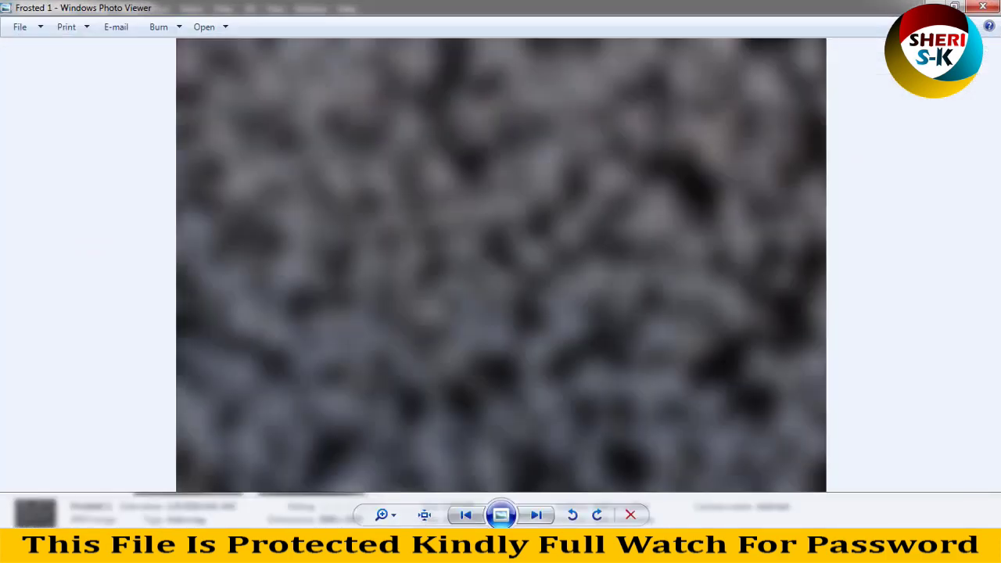
left_click(534, 516)
left_click(534, 516)
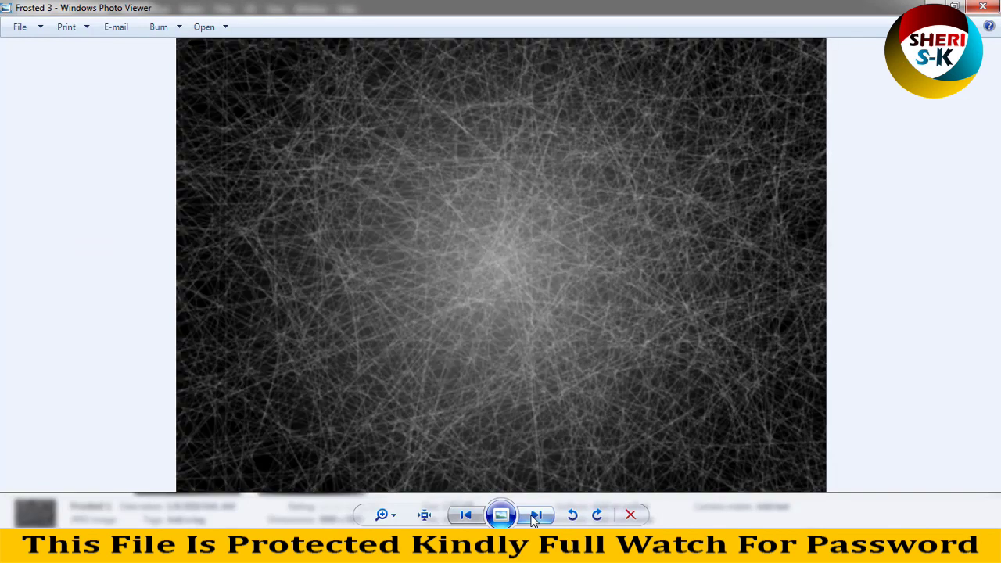
left_click(534, 516)
left_click(534, 516)
left_click(534, 516)
left_click(535, 516)
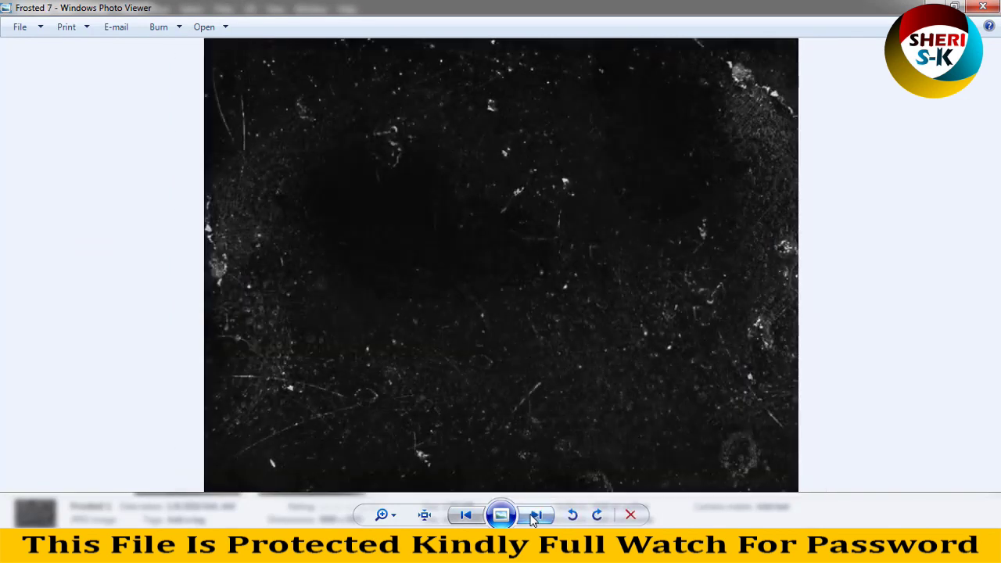
left_click(534, 516)
left_click(535, 516)
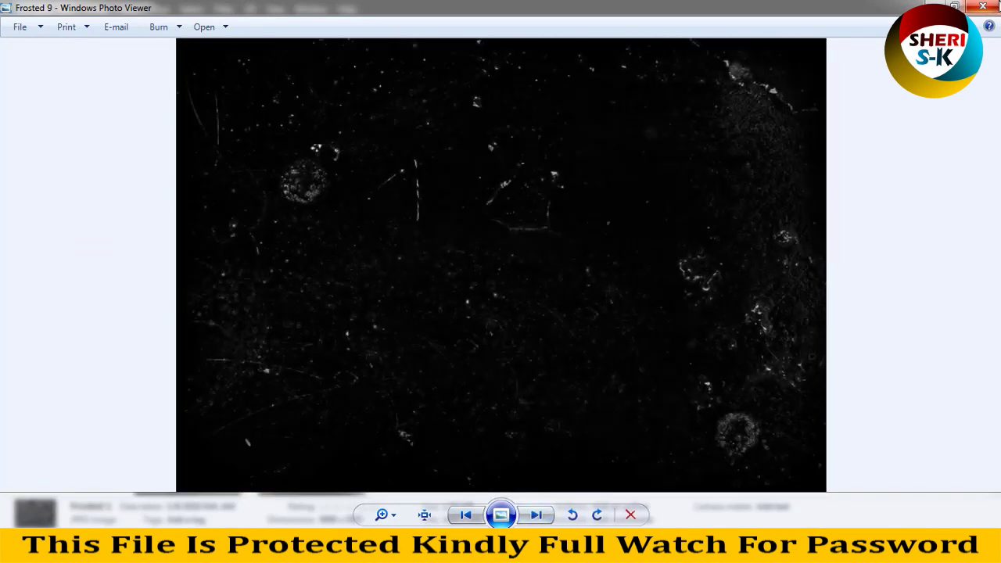
left_click(998, 5)
left_click(11, 28)
Step: Browse the LIGHTS and SNOW overlay folders, checking Snow 1's details
double_click(266, 135)
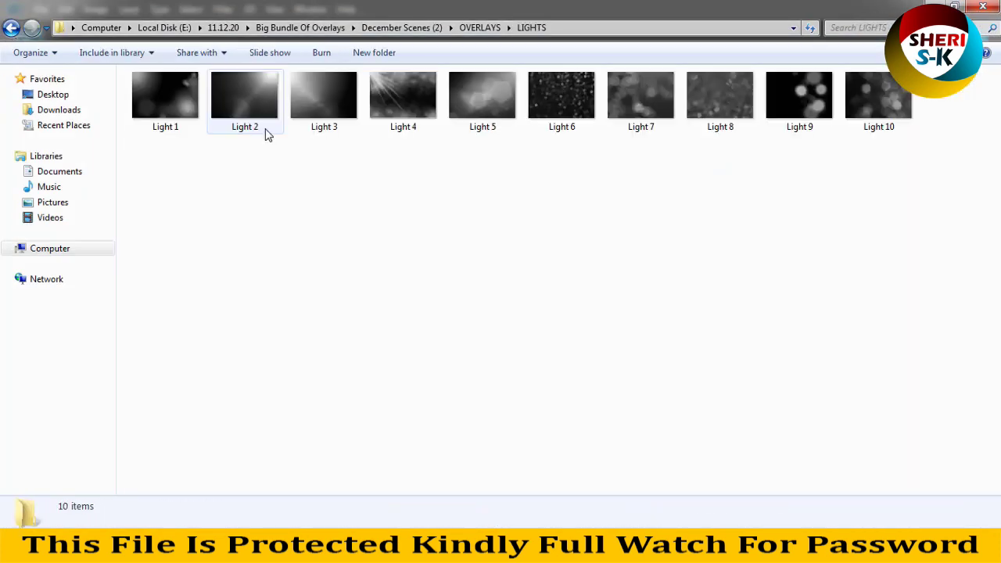
scroll(278, 144, "up", 3, "ctrl")
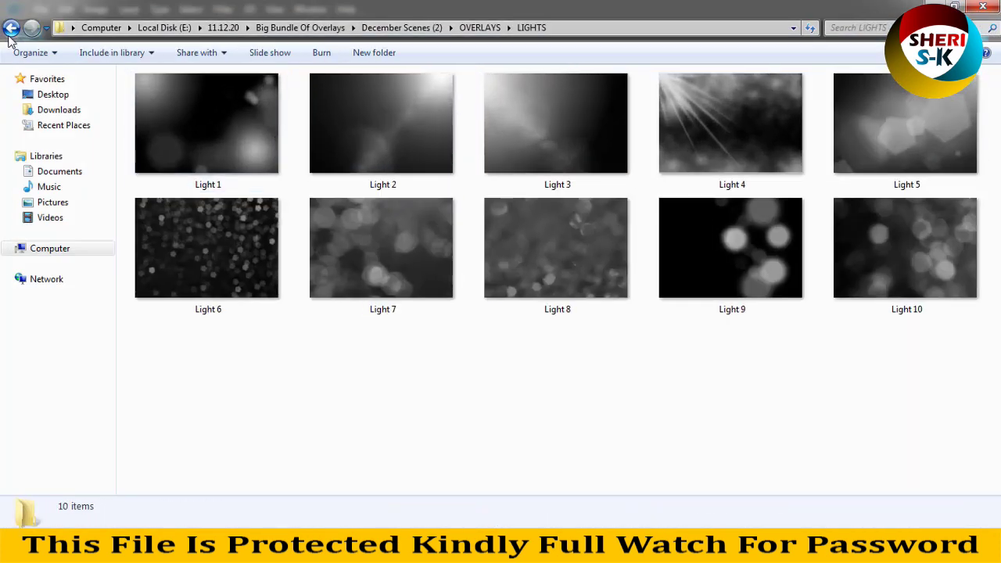
left_click(11, 28)
double_click(368, 83)
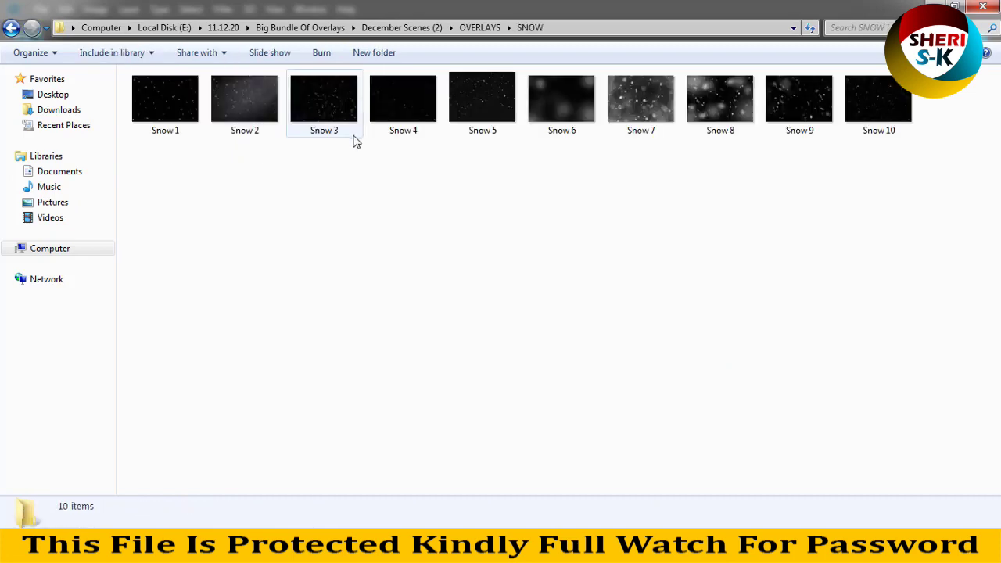
scroll(352, 144, "up", 3, "ctrl")
scroll(349, 145, "up", 2, "ctrl")
left_click(280, 137)
scroll(286, 192, "down", 1)
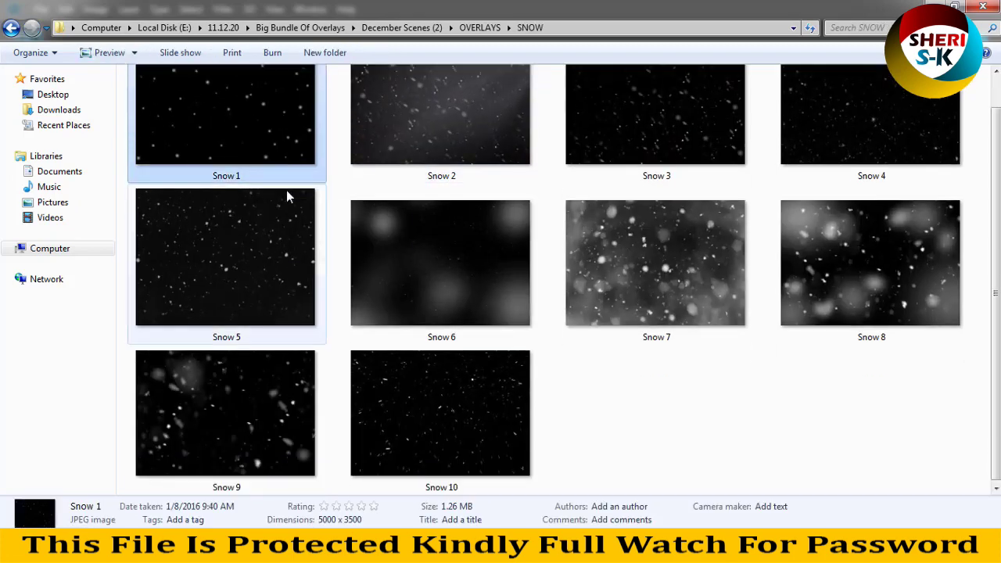
Step: Move up to Big Bundle Of Overlays and browse December Scenes (3)'s Winter Lights overlays
left_click(11, 27)
left_click(11, 28)
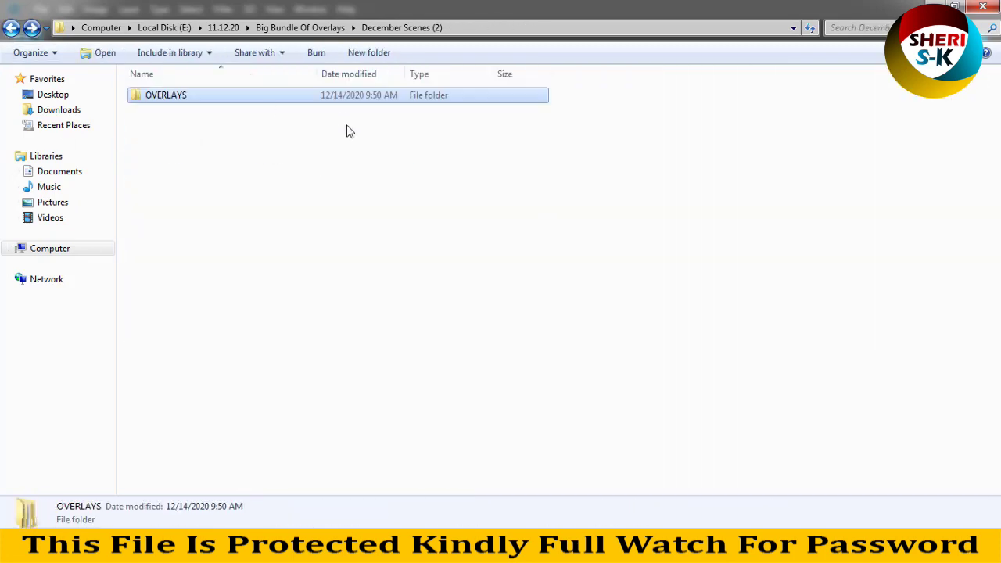
left_click(6, 29)
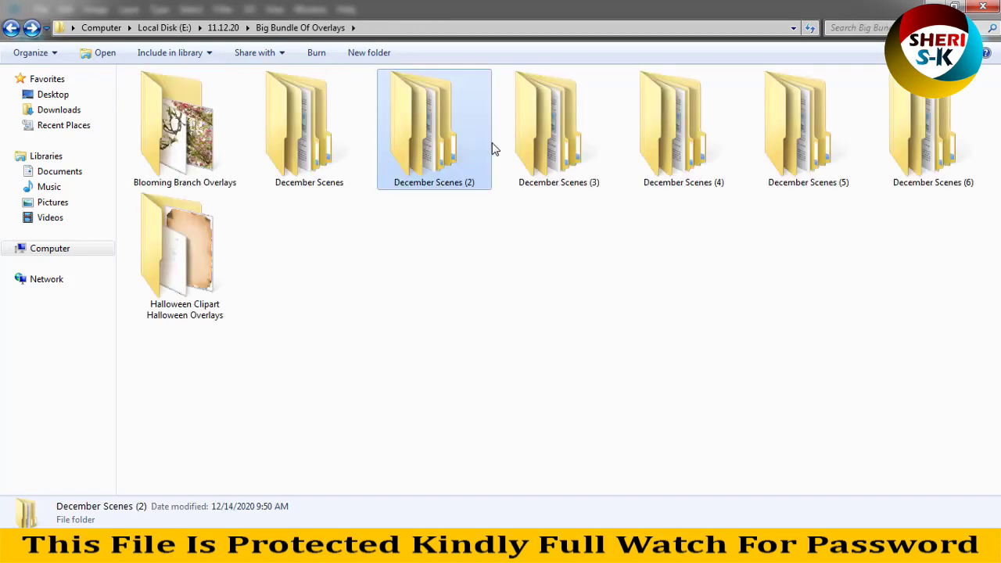
double_click(516, 144)
scroll(222, 137, "up", 2, "ctrl")
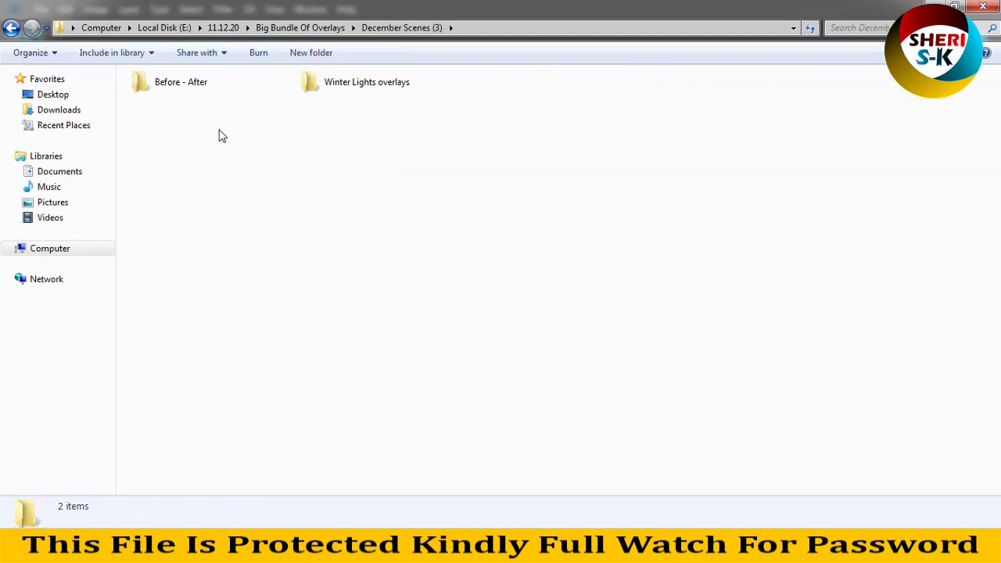
scroll(223, 117, "up", 1, "ctrl")
double_click(226, 91)
scroll(226, 92, "up", 1, "ctrl")
scroll(226, 91, "down", 2)
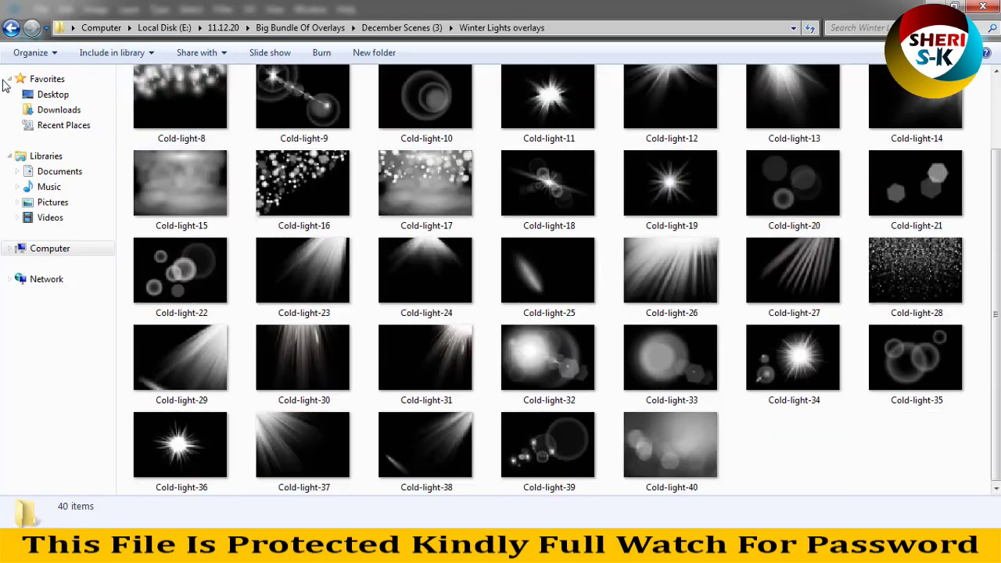
Step: Preview before-after-5 from the Before - After folder, then close it
left_click(10, 29)
double_click(161, 91)
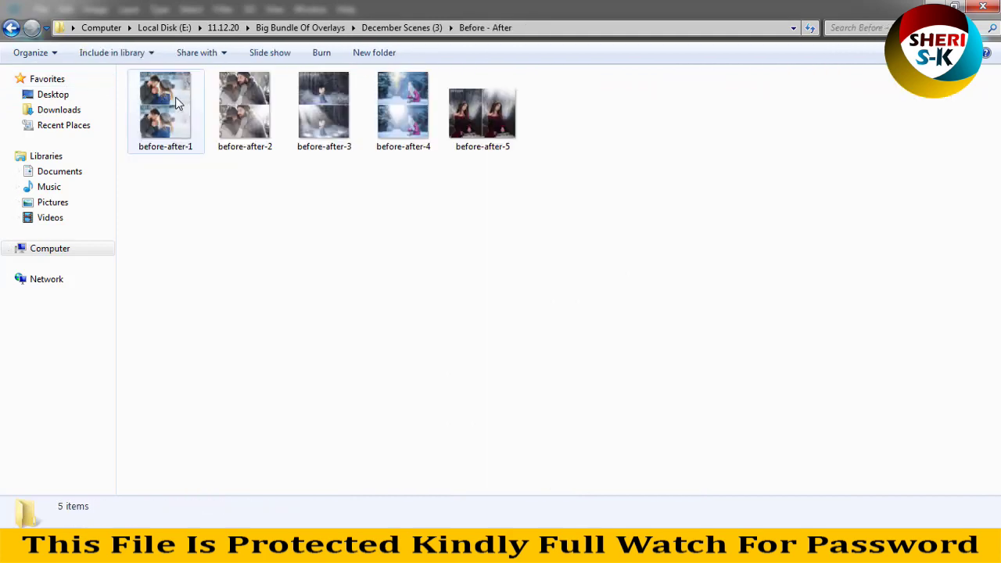
double_click(482, 113)
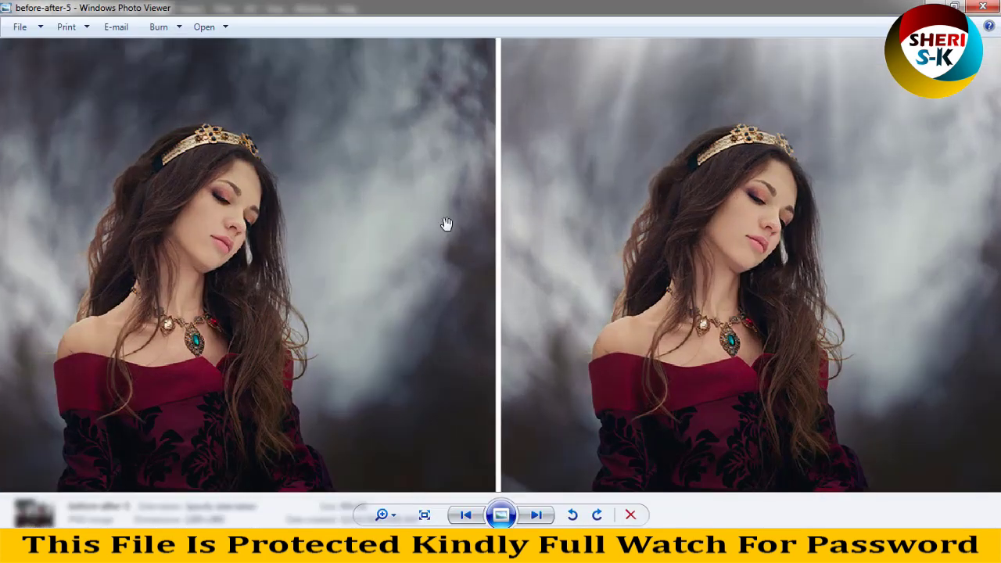
scroll(446, 224, "down", 3)
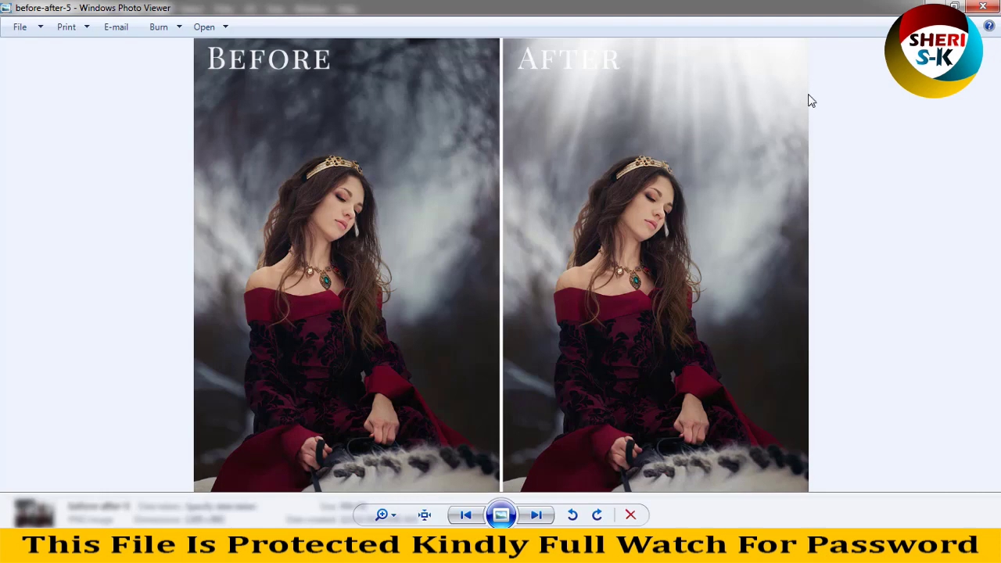
left_click(982, 6)
Step: Go to December Scenes (4) > Snowflake Frames Overlays and open Snowflake-Frame-16
left_click(11, 28)
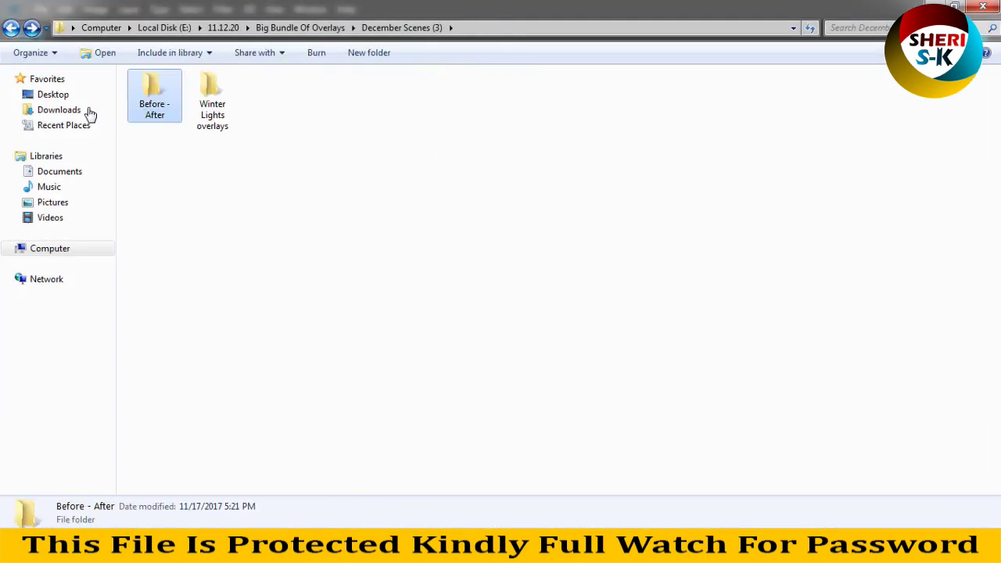
left_click(11, 27)
double_click(652, 140)
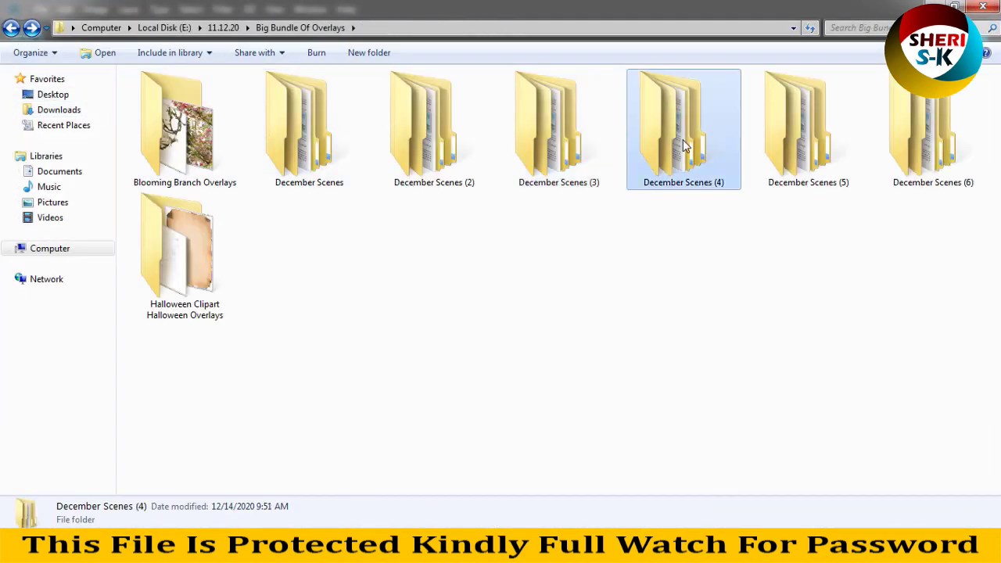
left_click(196, 113)
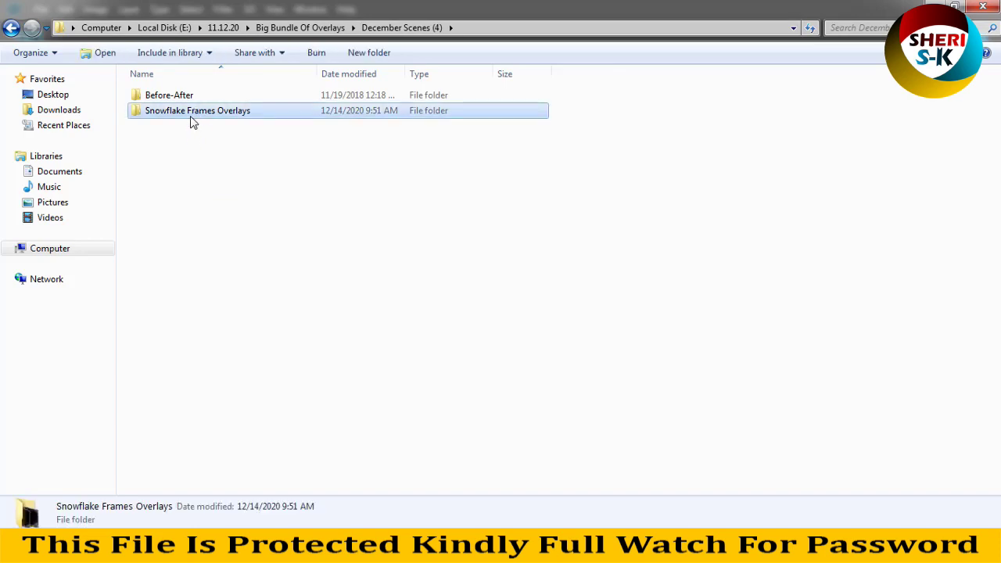
double_click(193, 123)
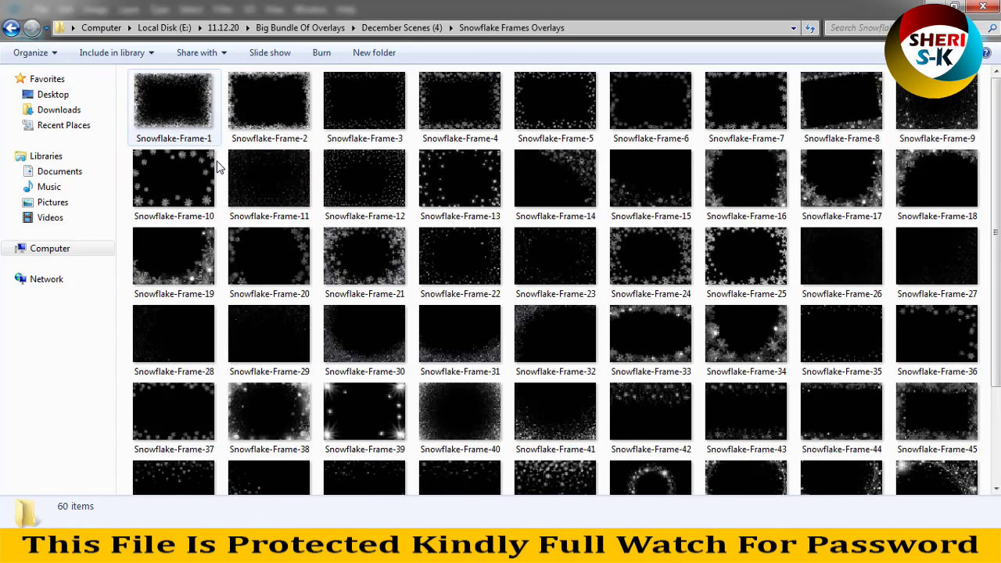
scroll(228, 192, "down", 3)
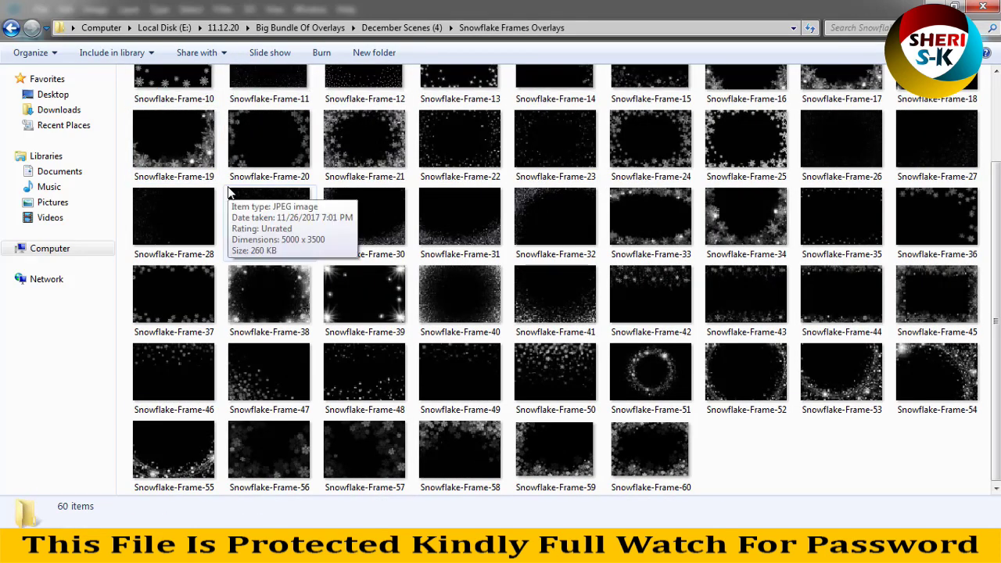
scroll(228, 193, "up", 3)
double_click(744, 179)
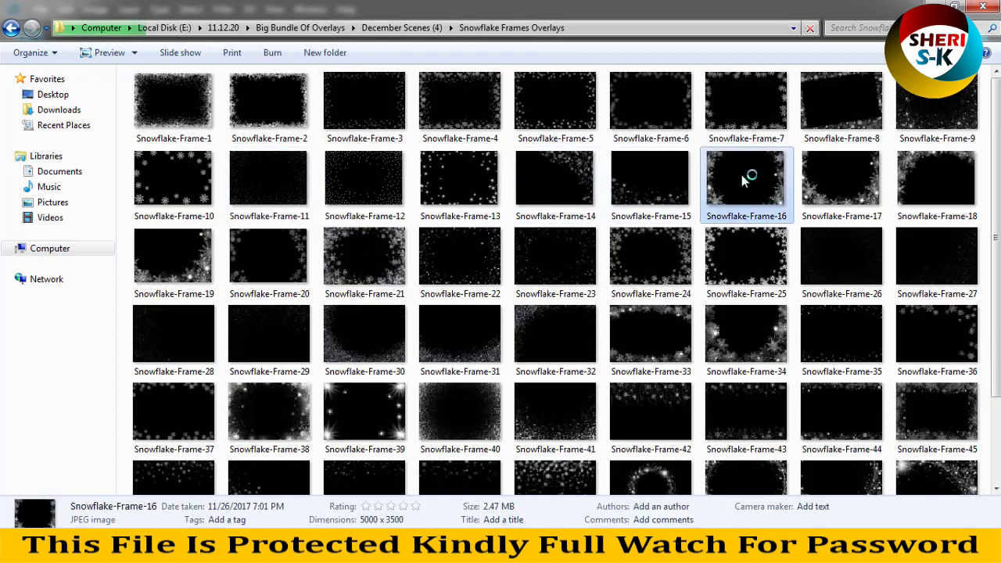
Step: Zoom into Snowflake-Frame-16, pan across its snowflakes, zoom back out and close the viewer
scroll(218, 161, "up", 3)
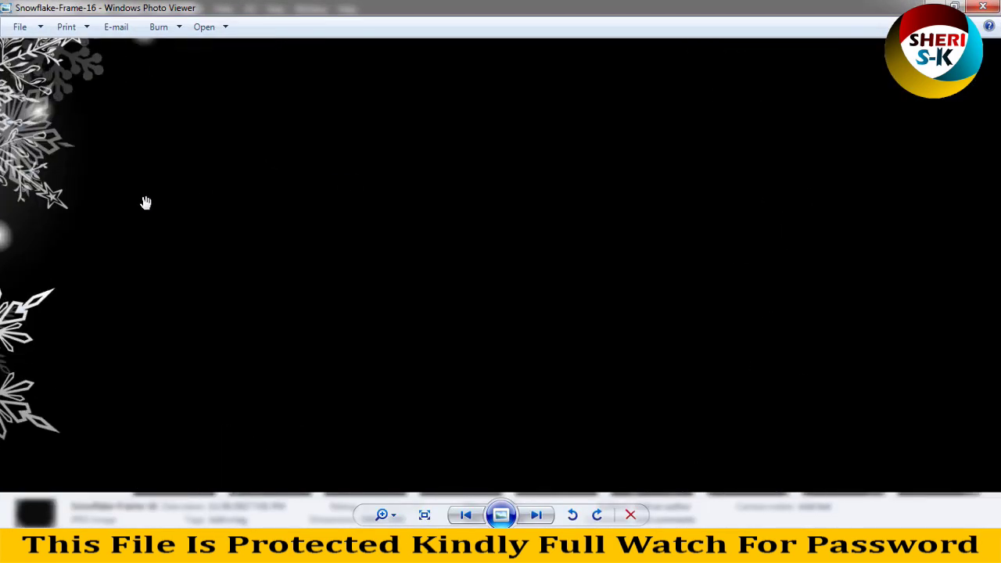
left_click_drag(145, 204, 231, 269)
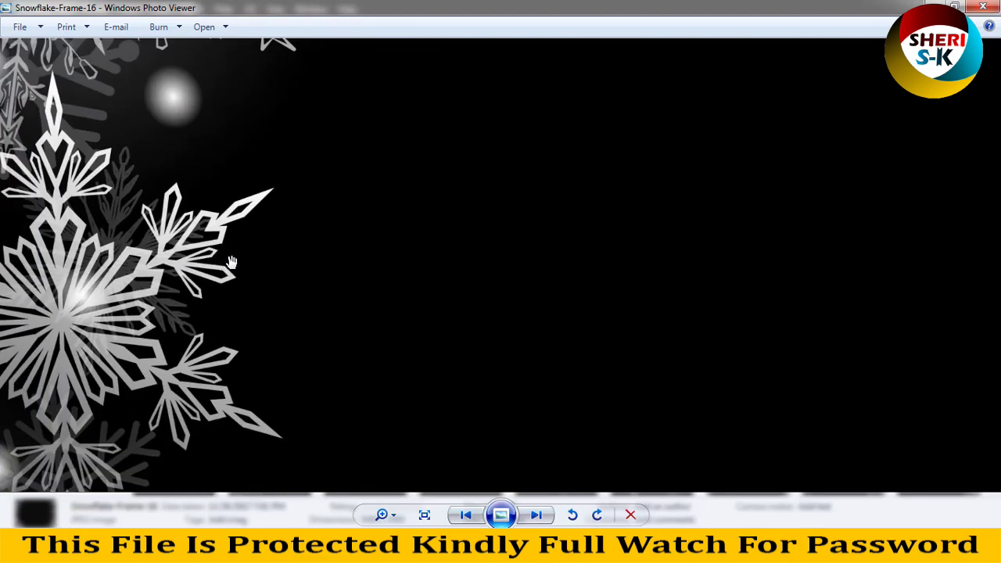
scroll(231, 261, "down", 3)
left_click(984, 7)
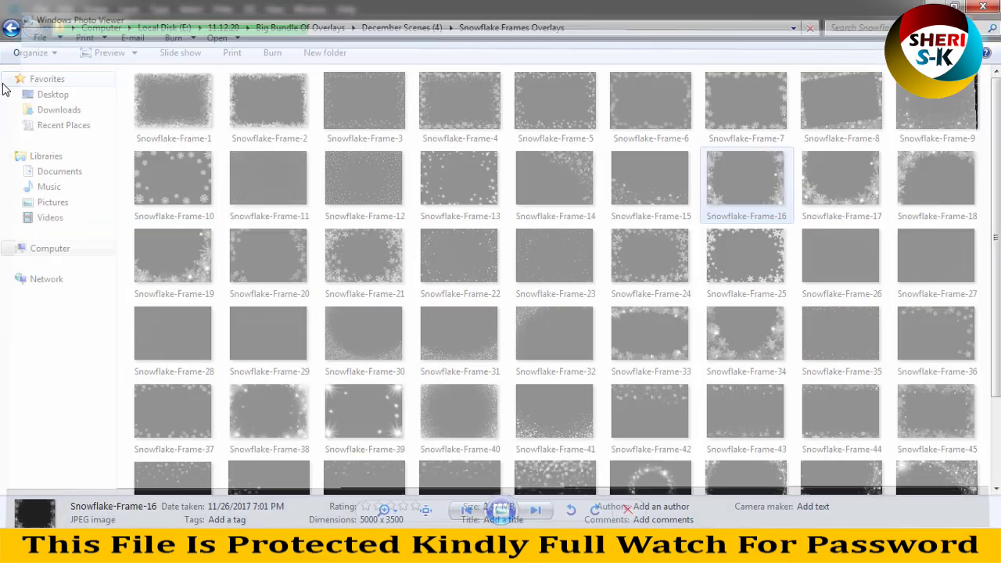
Step: Go to December Scenes (4)'s Before-After folder and open before-after-5
left_click(11, 27)
left_click(11, 27)
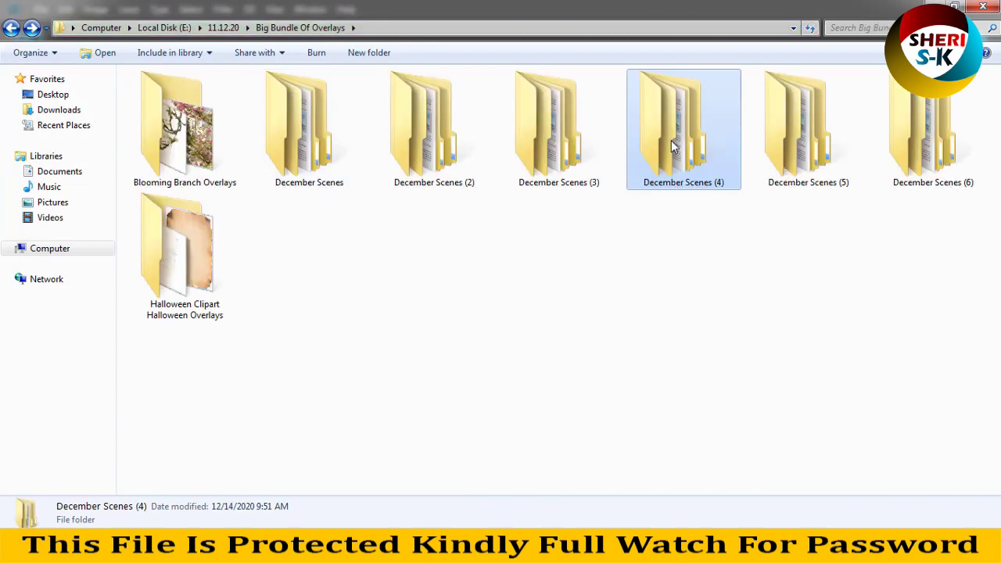
double_click(669, 169)
double_click(179, 95)
double_click(463, 114)
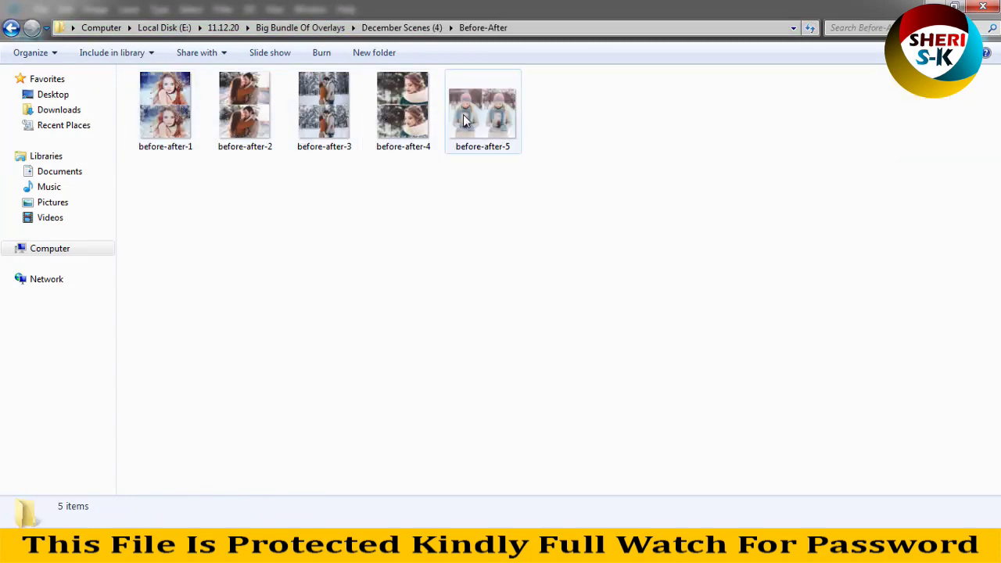
Step: Zoom and pan the blonde woman's photo toward the snowflakes, then close it and go back
scroll(277, 88, "up", 1)
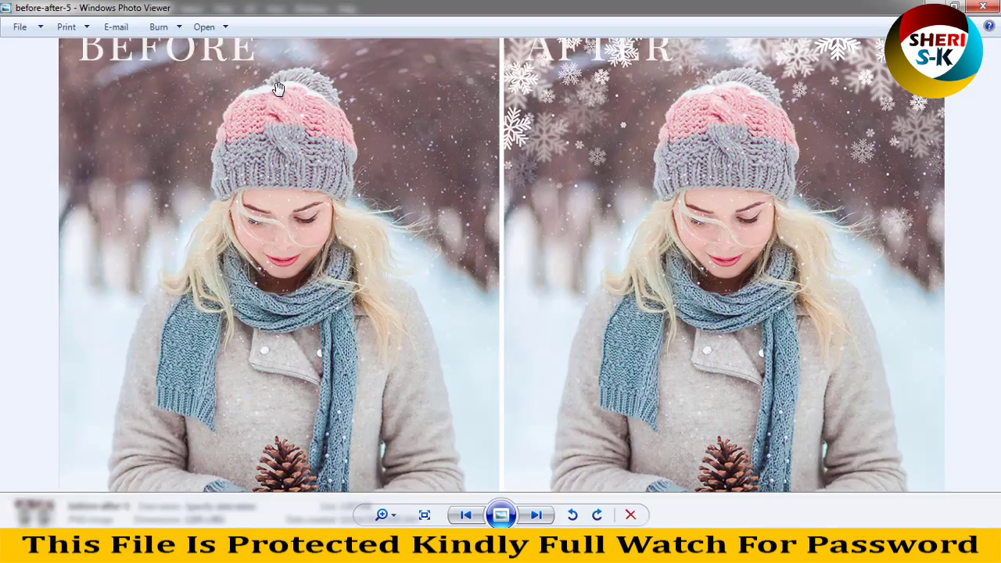
scroll(532, 131, "down", 1)
scroll(743, 122, "up", 3)
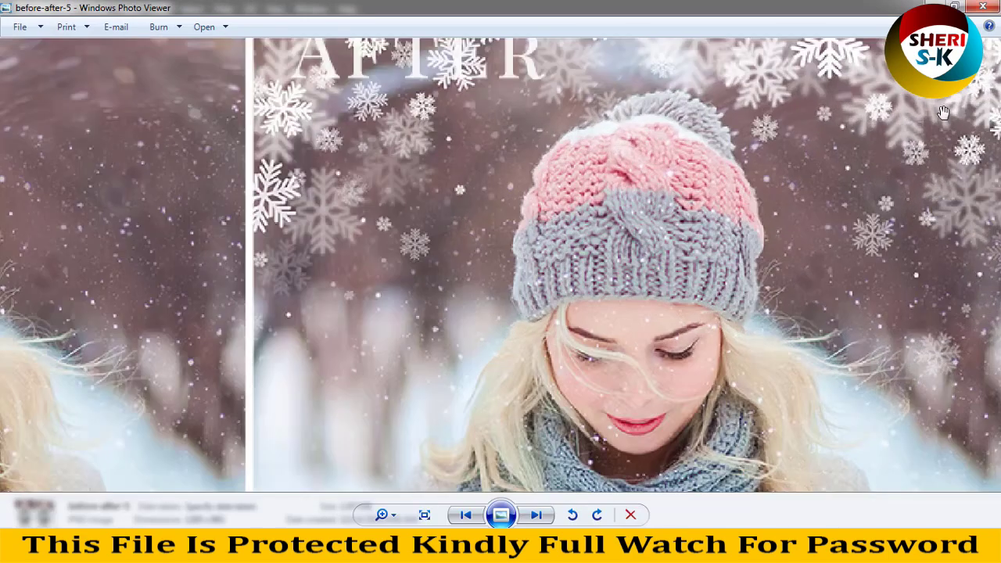
left_click_drag(943, 112, 931, 148)
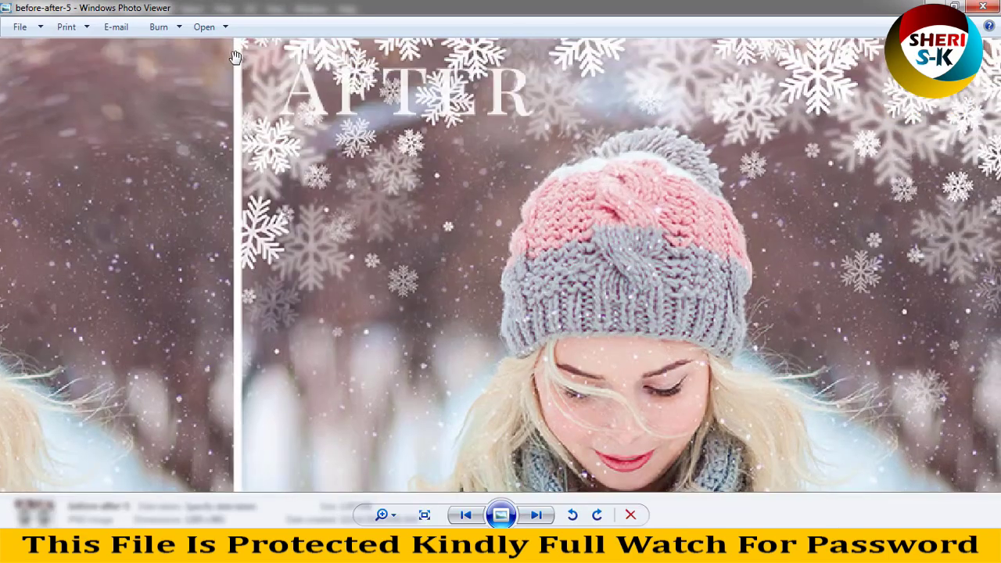
scroll(324, 291, "down", 3)
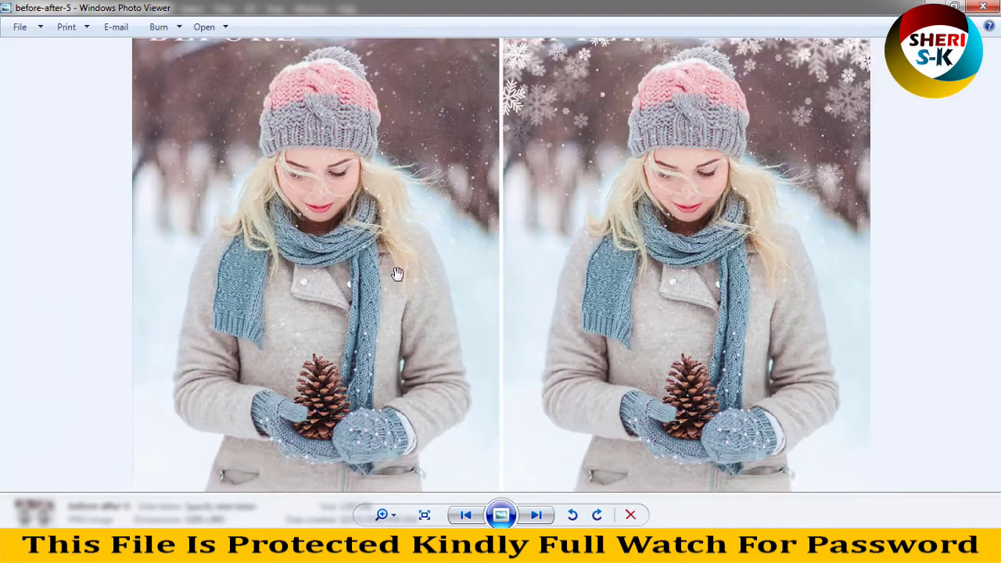
left_click(987, 9)
left_click(11, 29)
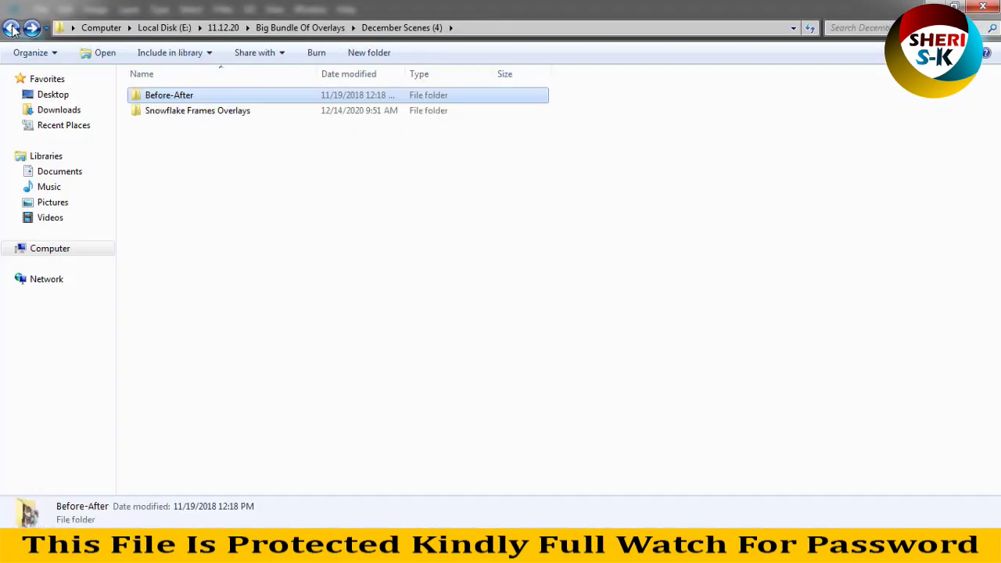
Step: Open December Scenes (5) > Overlays > Branches and inspect Branch-1 full size
left_click(12, 29)
double_click(814, 156)
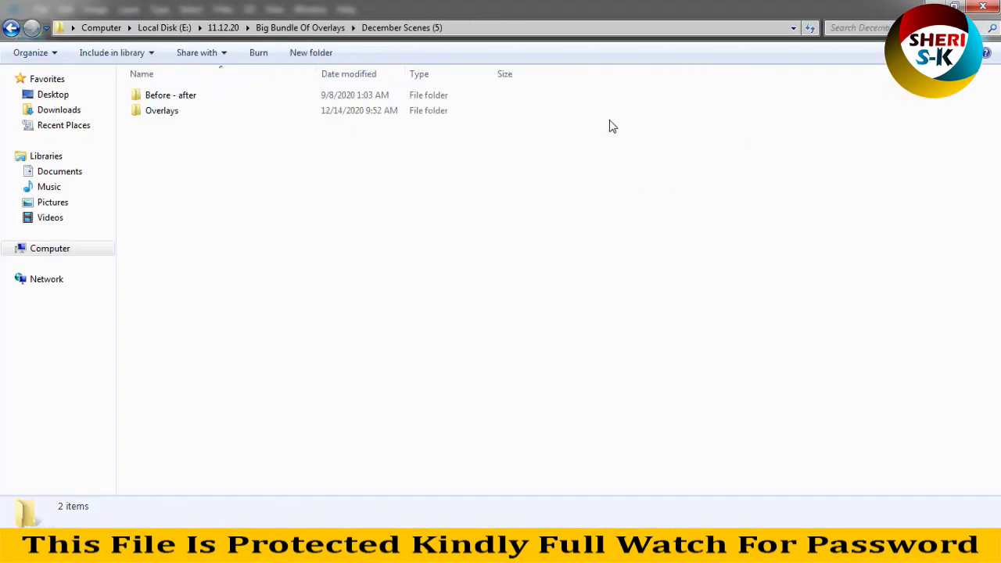
double_click(186, 116)
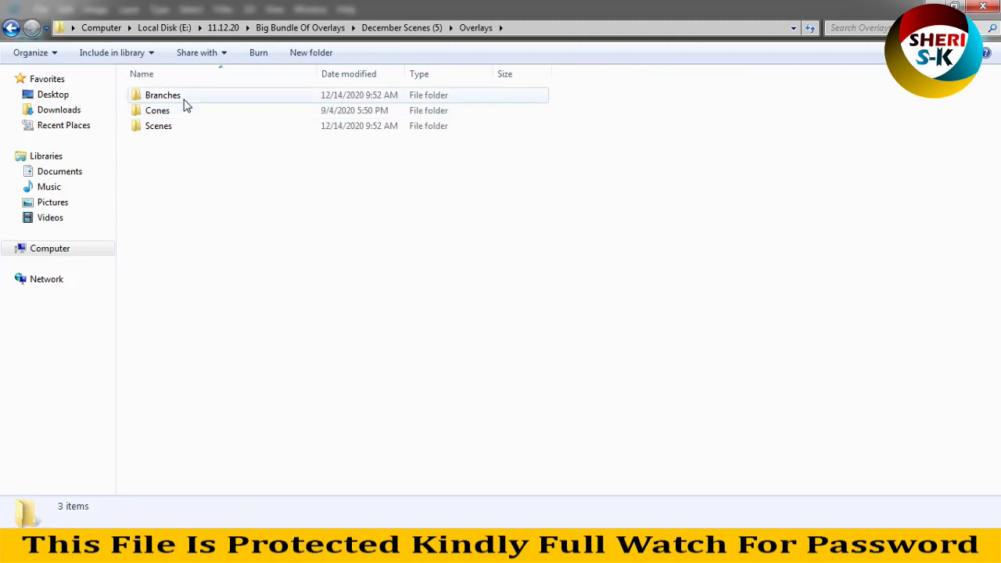
scroll(185, 149, "up", 4)
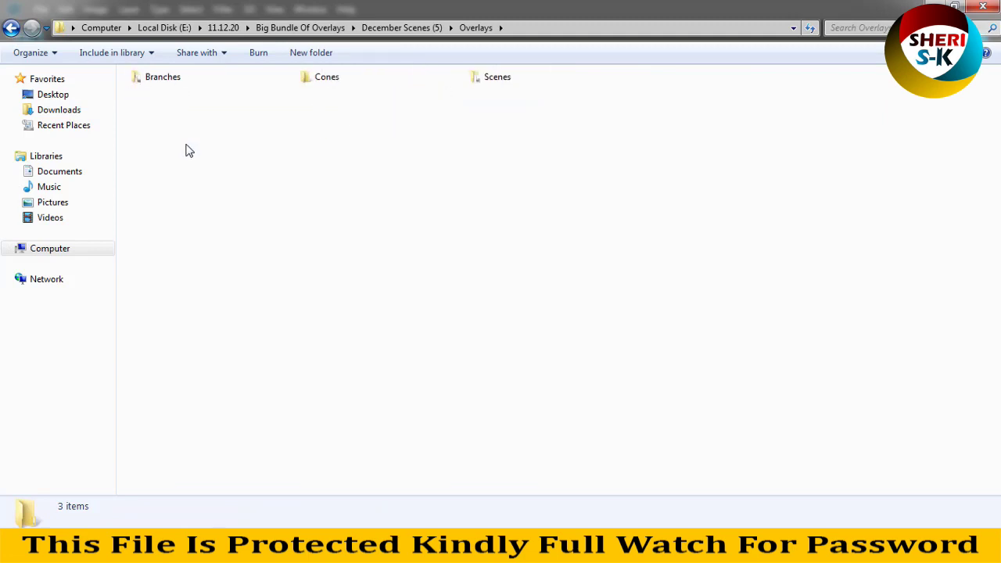
double_click(169, 123)
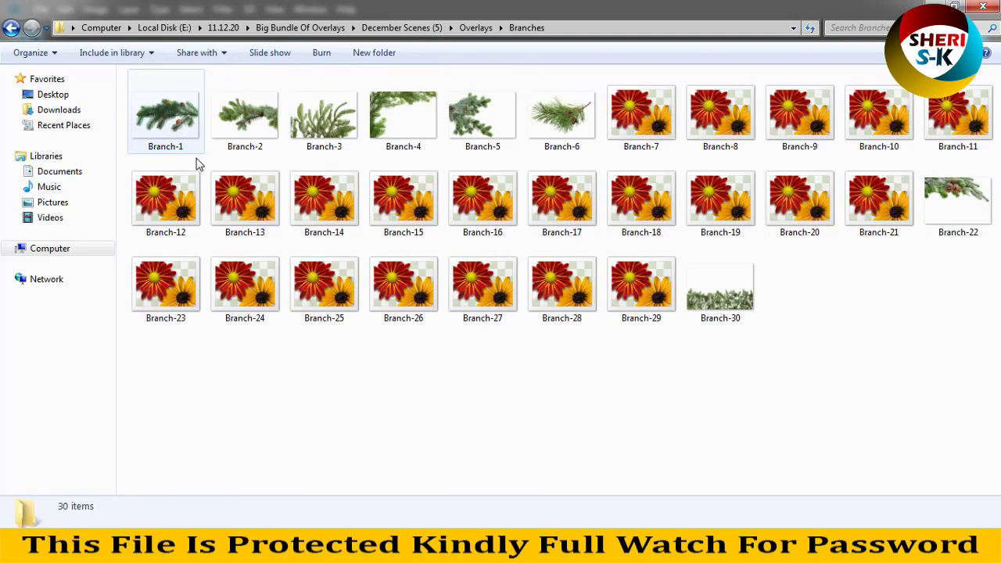
double_click(168, 118)
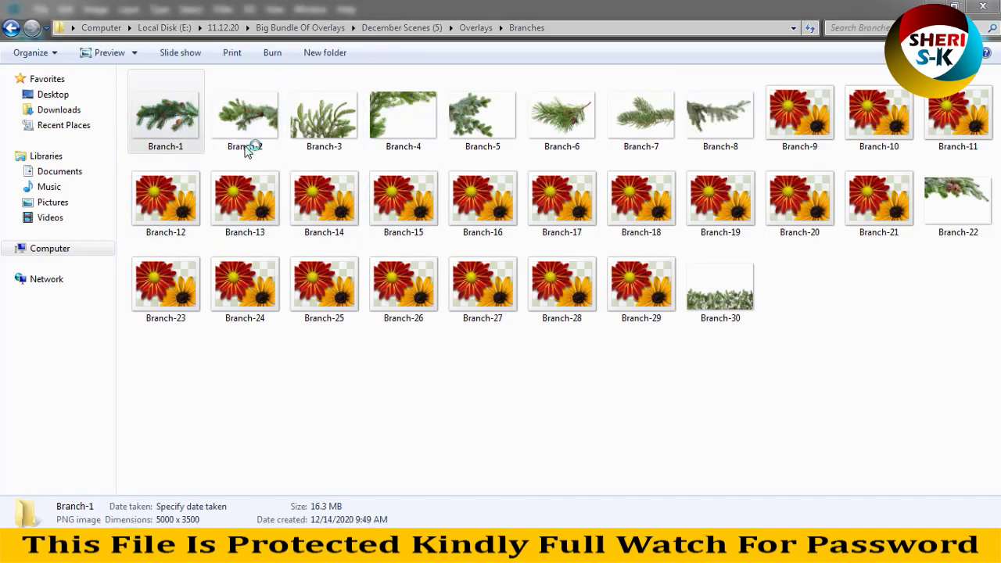
scroll(588, 166, "up", 3)
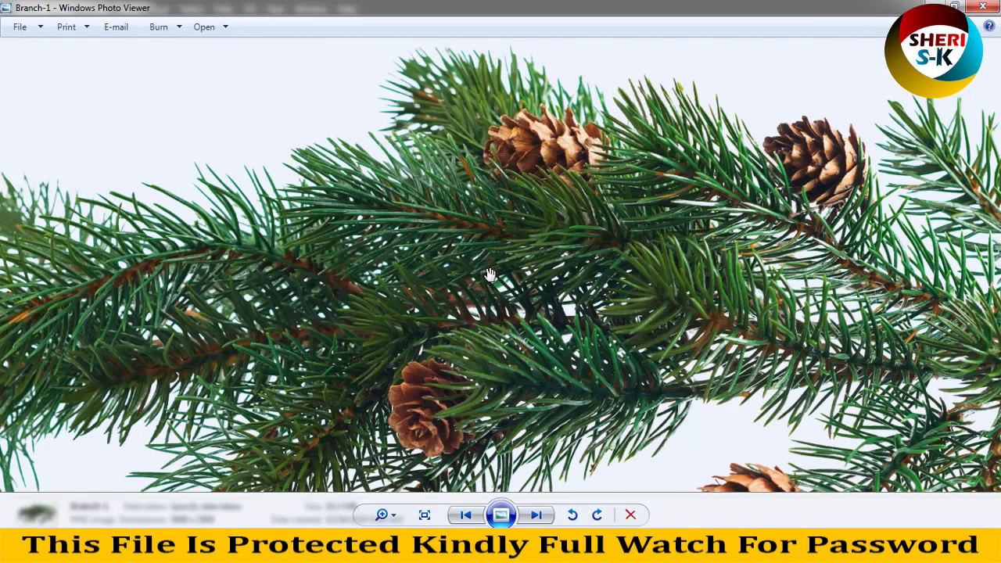
scroll(489, 274, "up", 3)
scroll(308, 162, "down", 3)
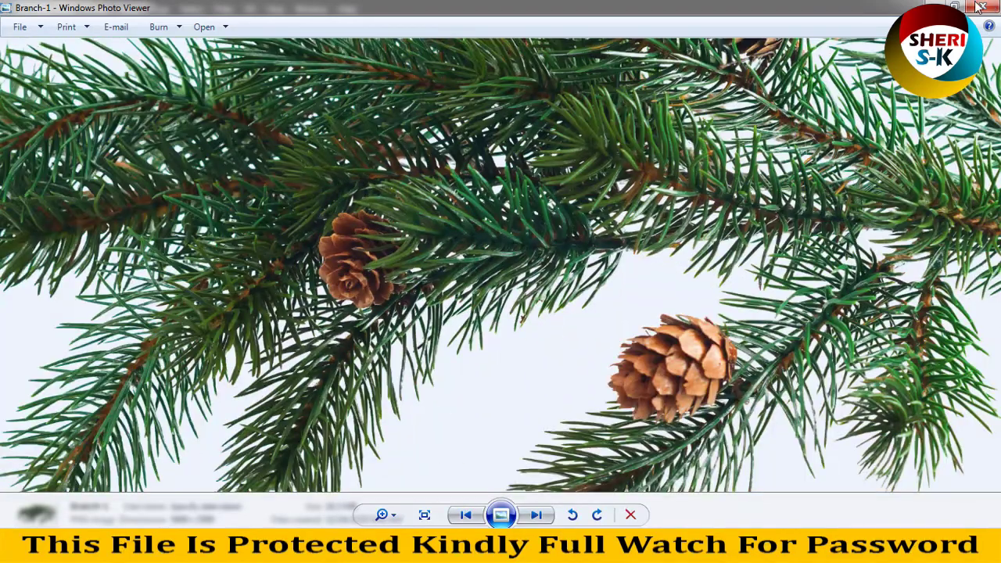
left_click(981, 7)
Step: Preview Branch-16, then look through the Cones folder
left_click(491, 193)
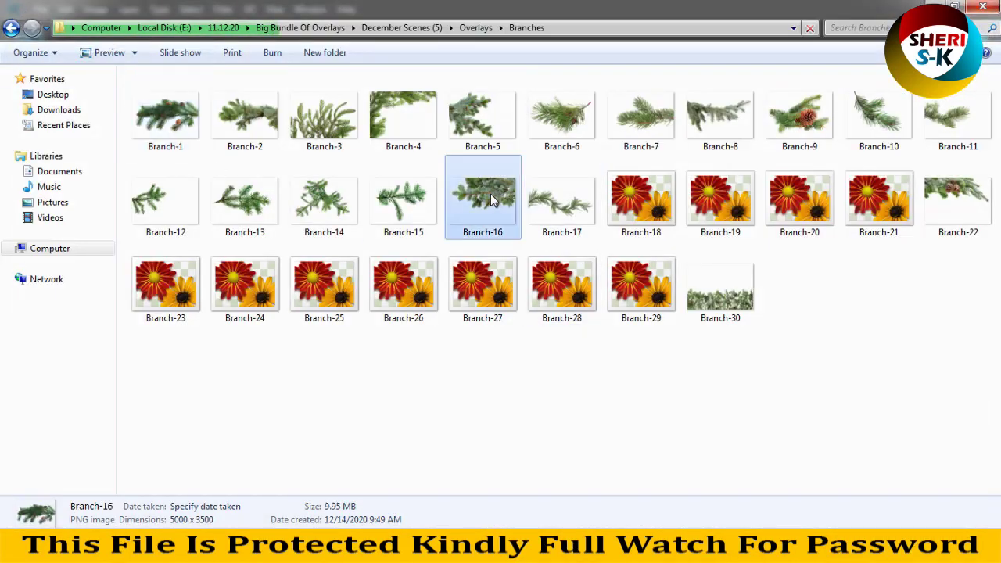
double_click(491, 193)
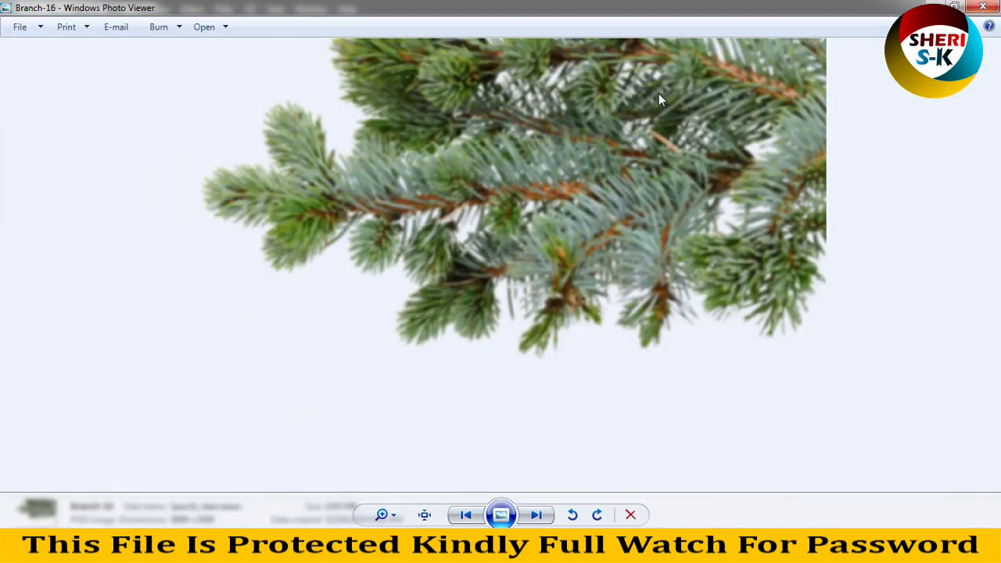
left_click(982, 7)
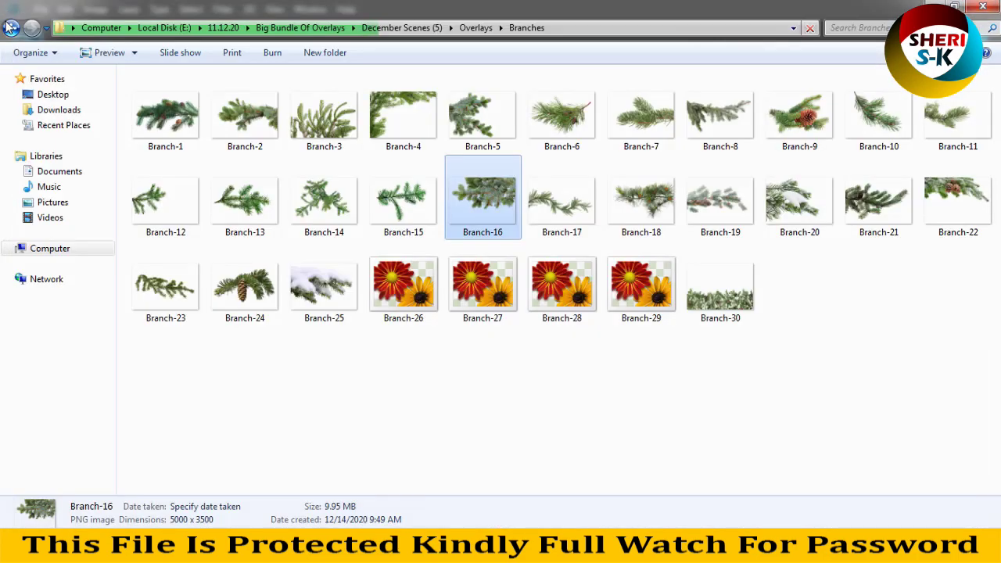
left_click(11, 27)
left_click(211, 94)
double_click(211, 94)
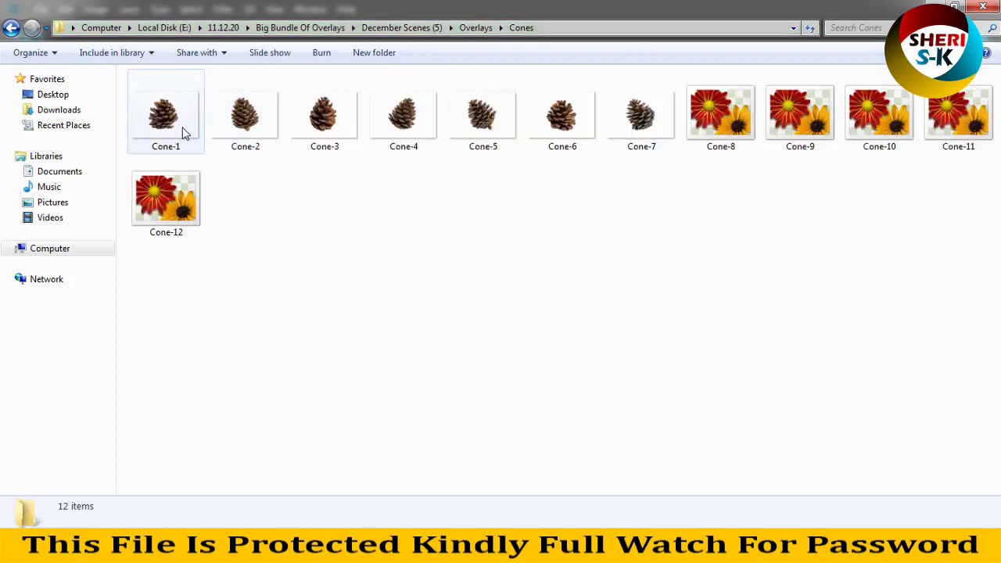
left_click(11, 28)
Step: Preview Scene-13 from the Scenes folder, then go back up past Overlays
double_click(309, 114)
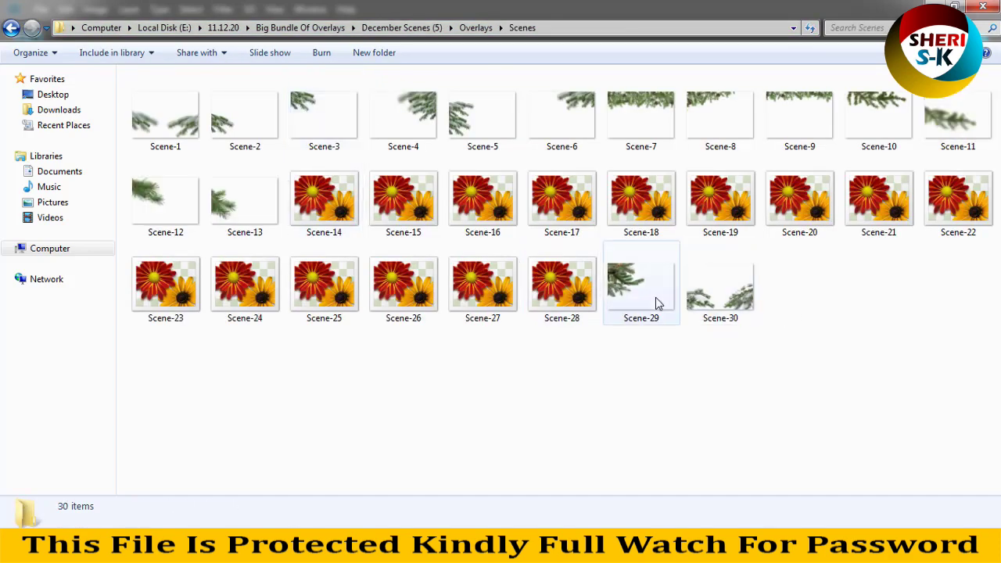
left_click(640, 296)
double_click(219, 201)
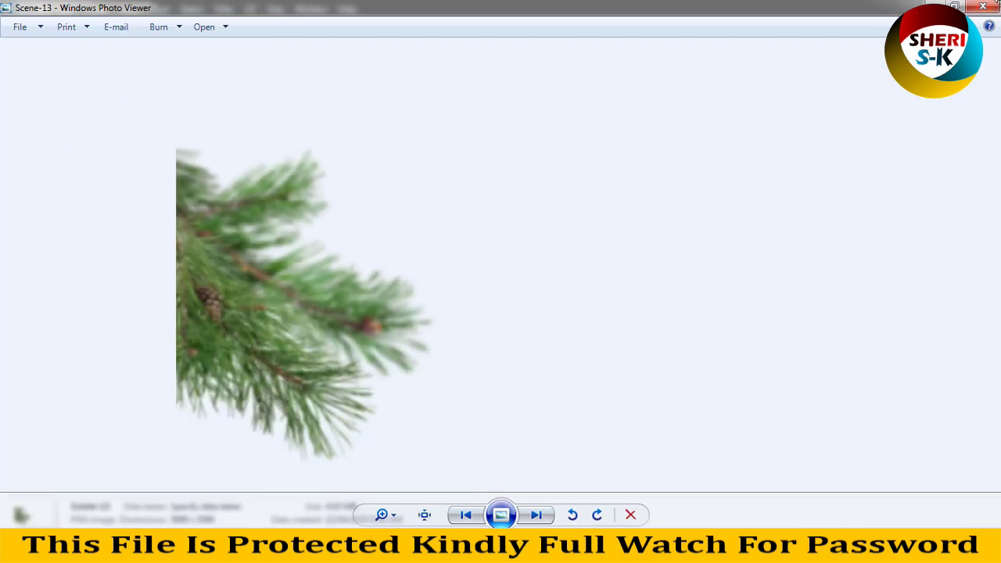
left_click(983, 6)
left_click(10, 30)
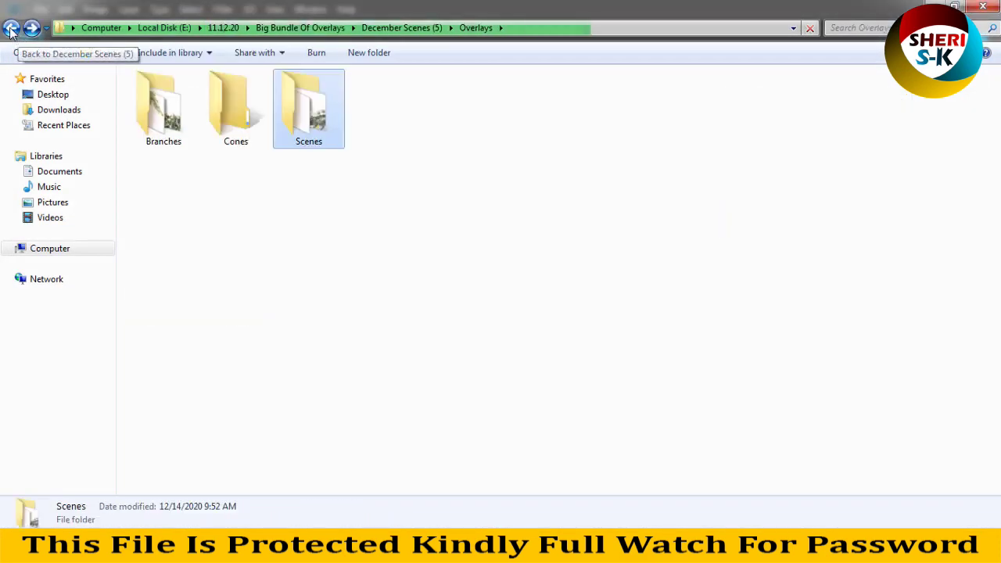
left_click(10, 29)
Step: Open the fifth image in December Scenes (5)'s Before - after folder
left_click(10, 30)
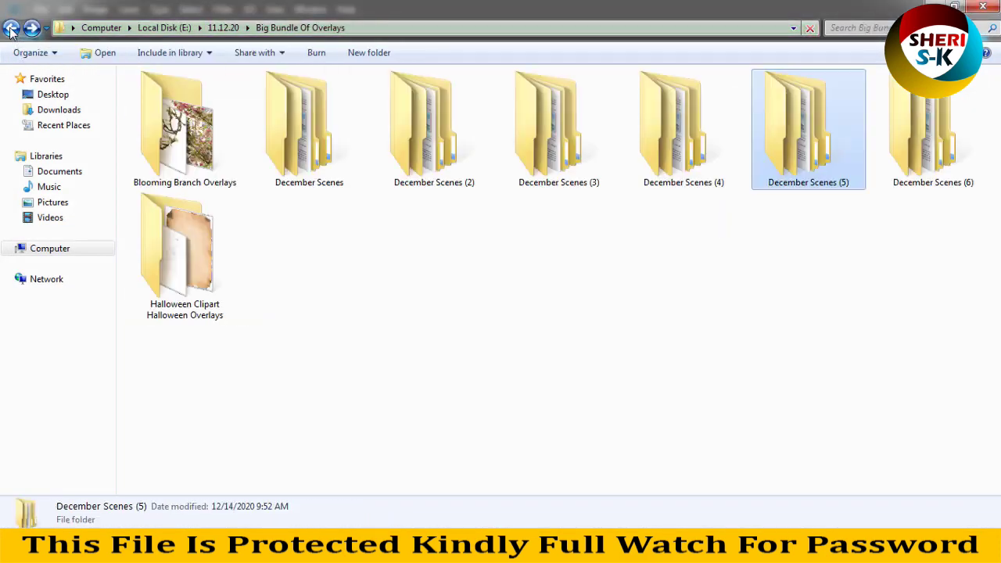
double_click(788, 159)
double_click(157, 95)
left_click(498, 133)
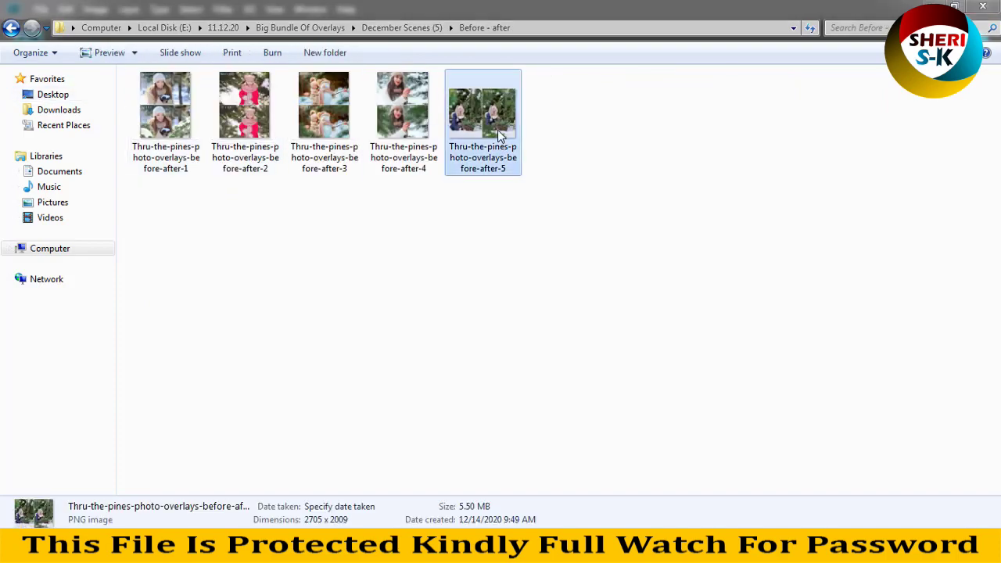
double_click(497, 132)
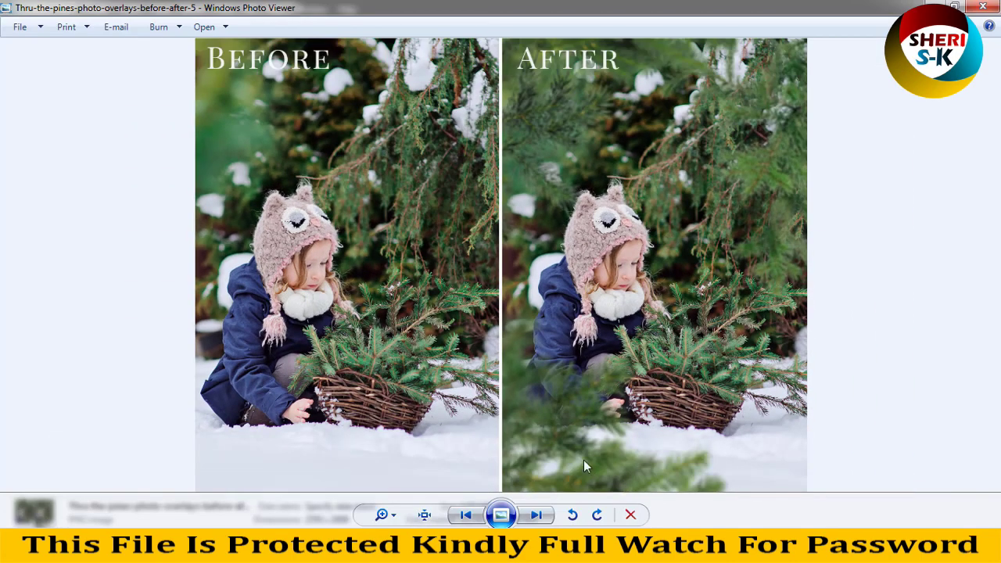
Step: Zoom and pan across the Thru-the-pines comparison, then close it and go up a folder
scroll(589, 466, "up", 2)
left_click_drag(574, 415, 531, 385)
scroll(656, 373, "down", 3)
scroll(558, 92, "up", 2)
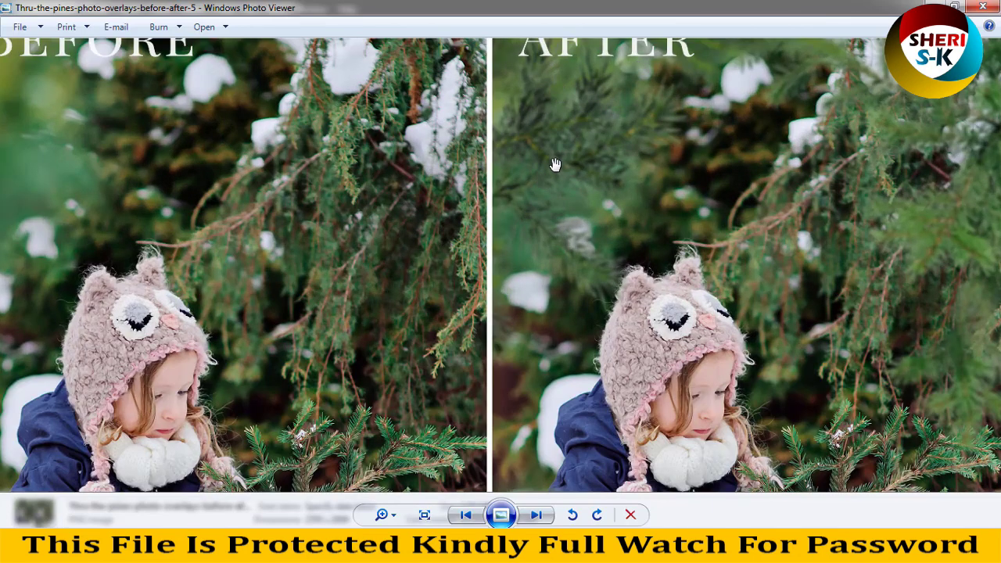
scroll(556, 164, "down", 2)
left_click(982, 7)
key("BackSpace")
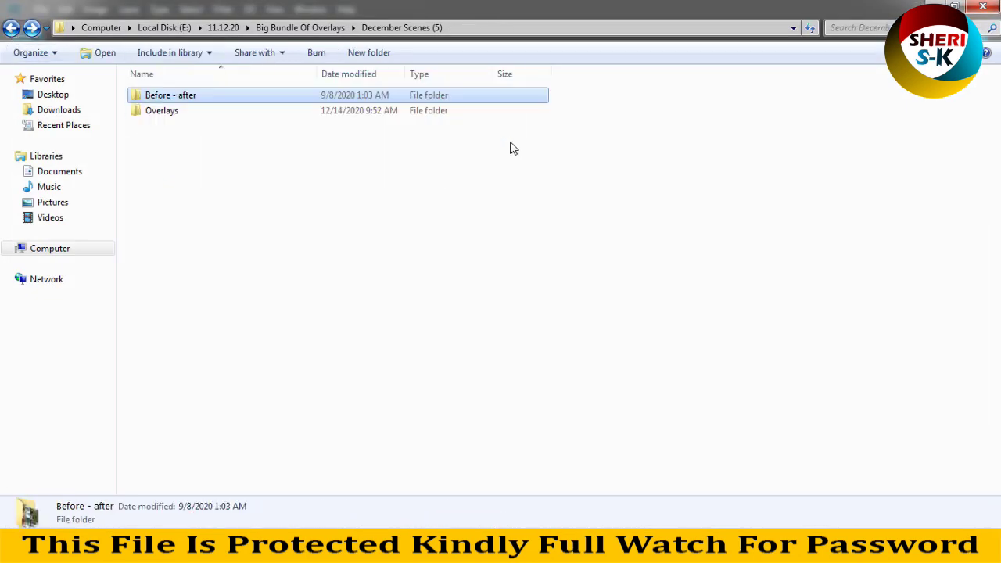
Step: Preview the fourth before-after sample in December Scenes (6), panning to its After half
left_click(11, 27)
double_click(901, 139)
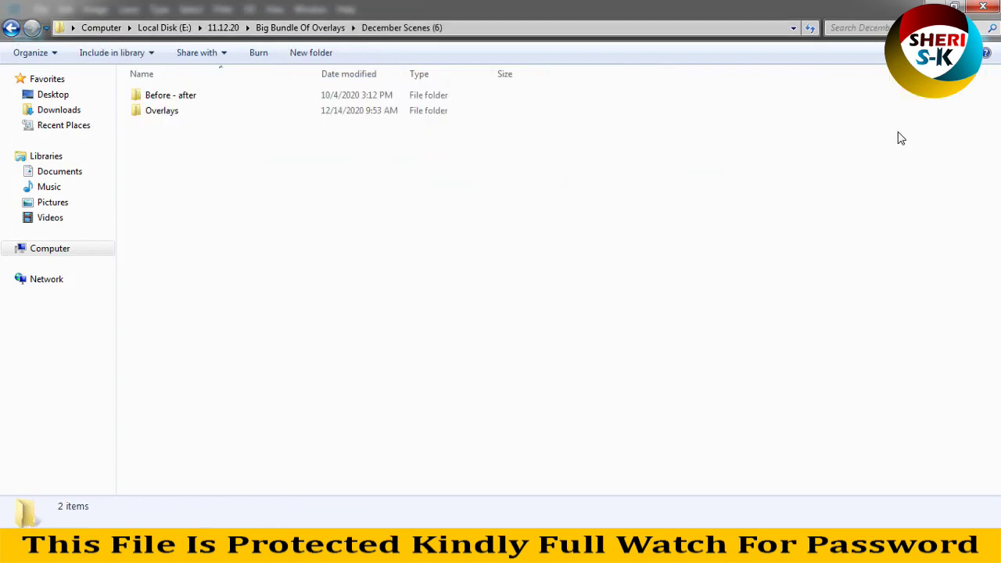
double_click(170, 95)
left_click(383, 119)
double_click(384, 119)
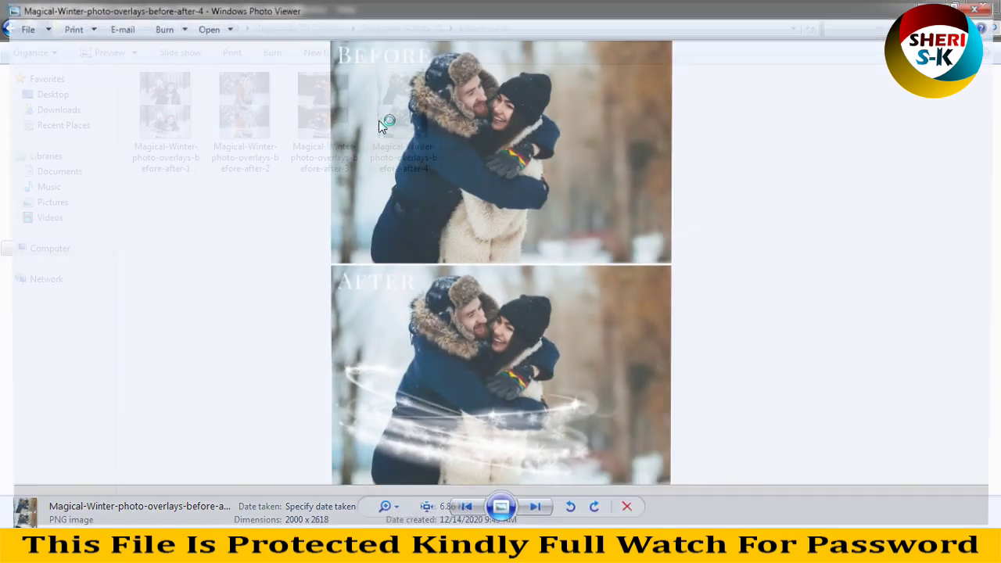
scroll(450, 248, "up", 2)
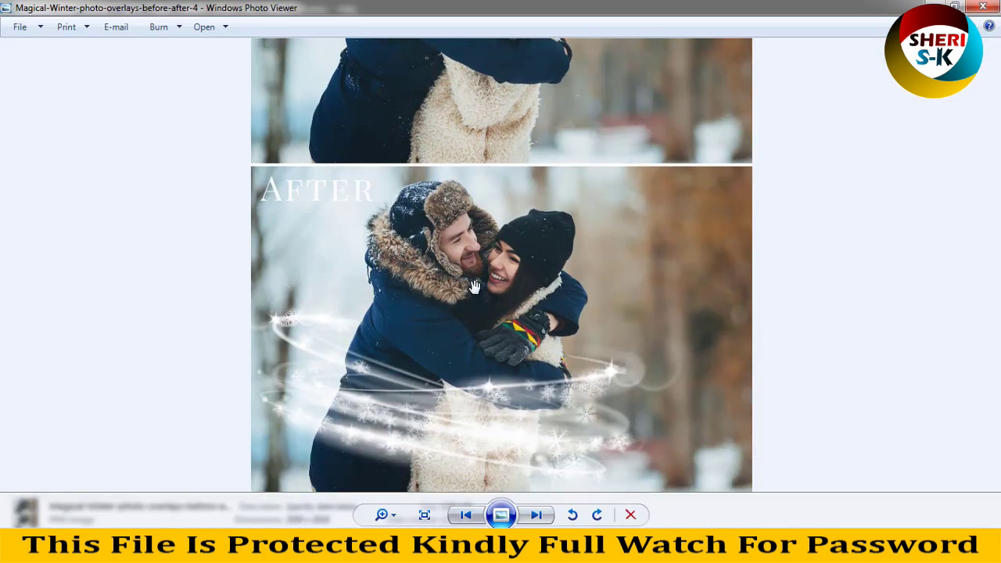
scroll(474, 287, "up", 1)
left_click_drag(474, 286, 465, 191)
key("ctrl+0")
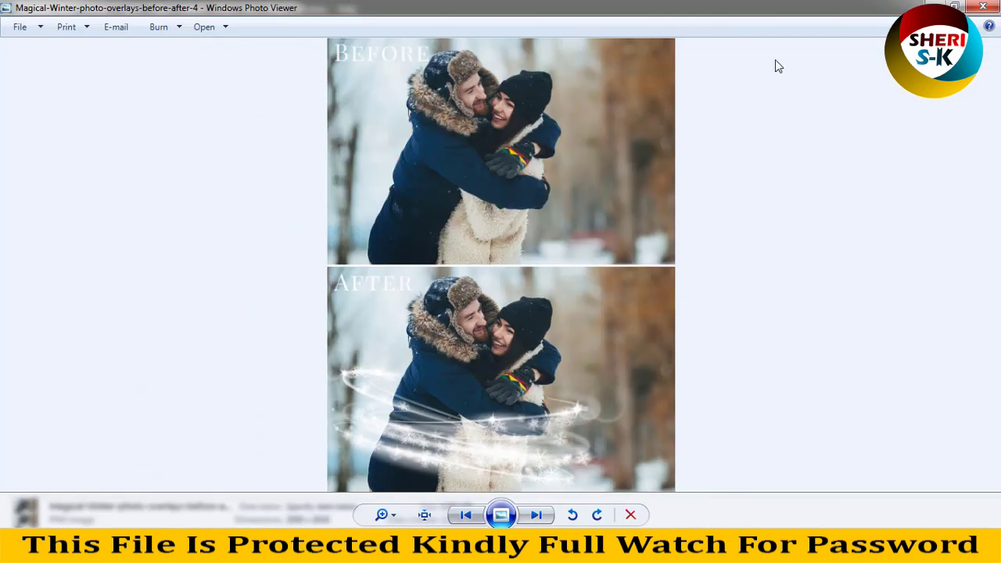
left_click(983, 6)
Step: Browse the 42-image Overlays folder, then return to December Scenes (6)
left_click(11, 27)
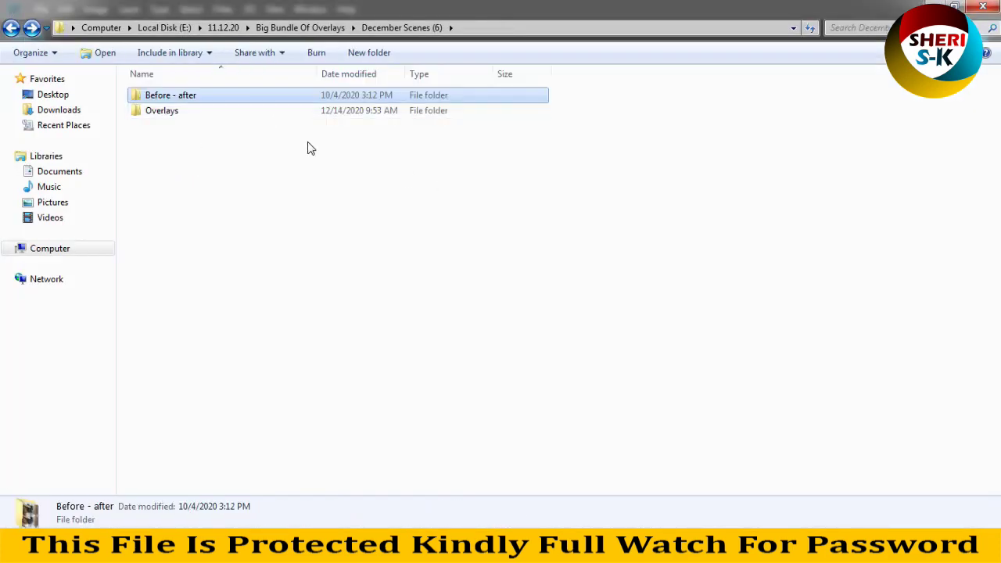
double_click(164, 110)
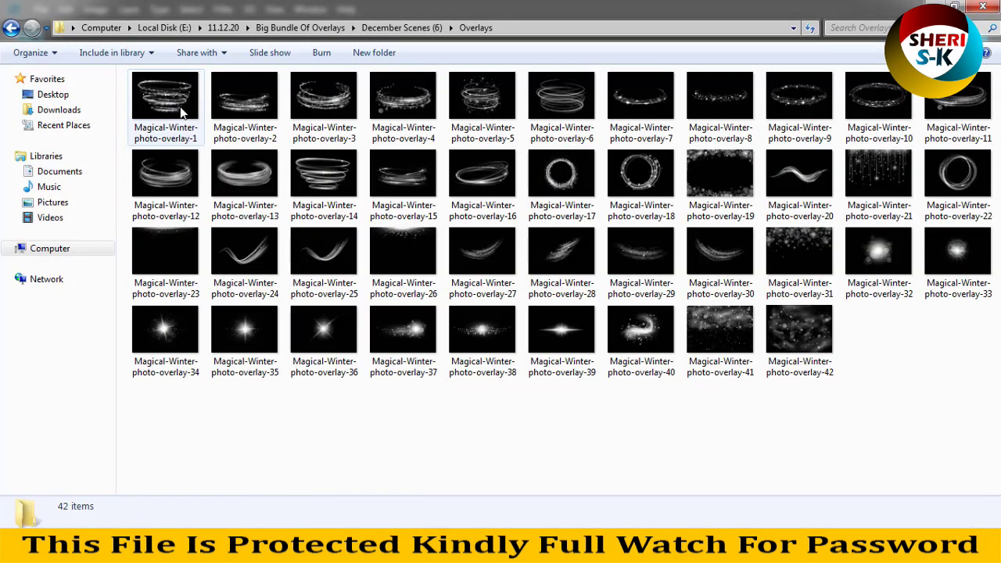
left_click(11, 28)
left_click(11, 27)
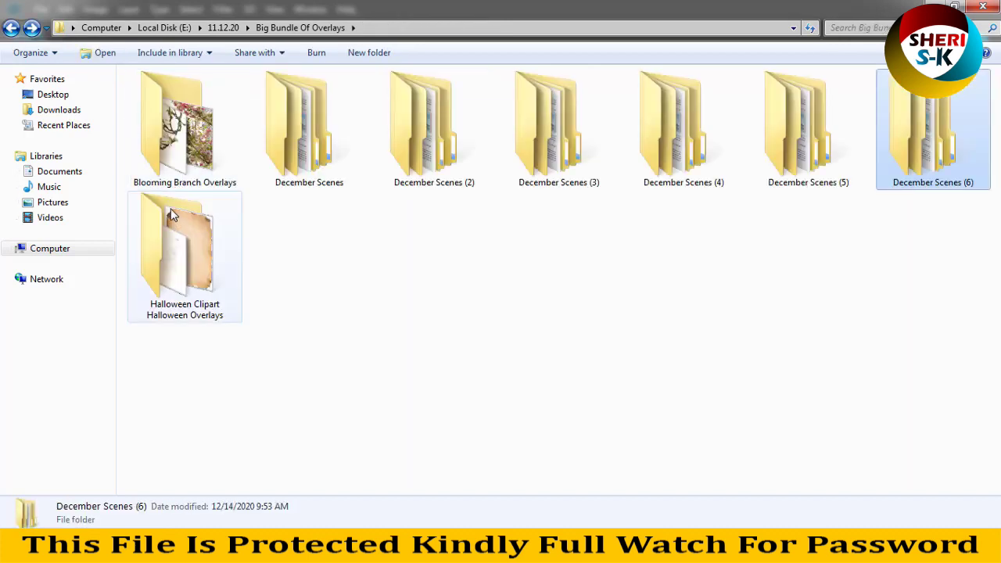
double_click(911, 163)
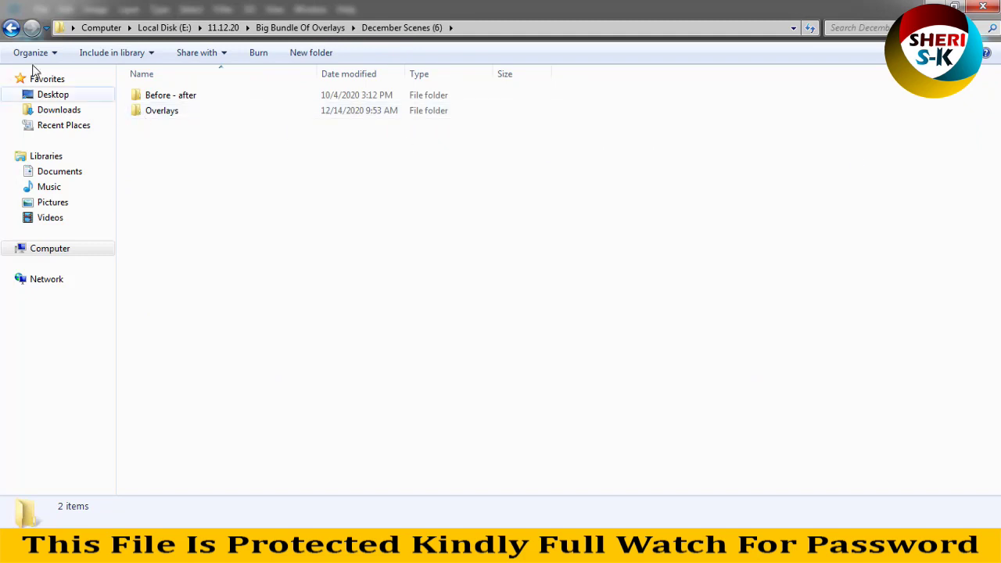
Step: Open the Halloween Clipart Halloween Overlays and page from the snake overlay to the hooded skull
left_click(11, 27)
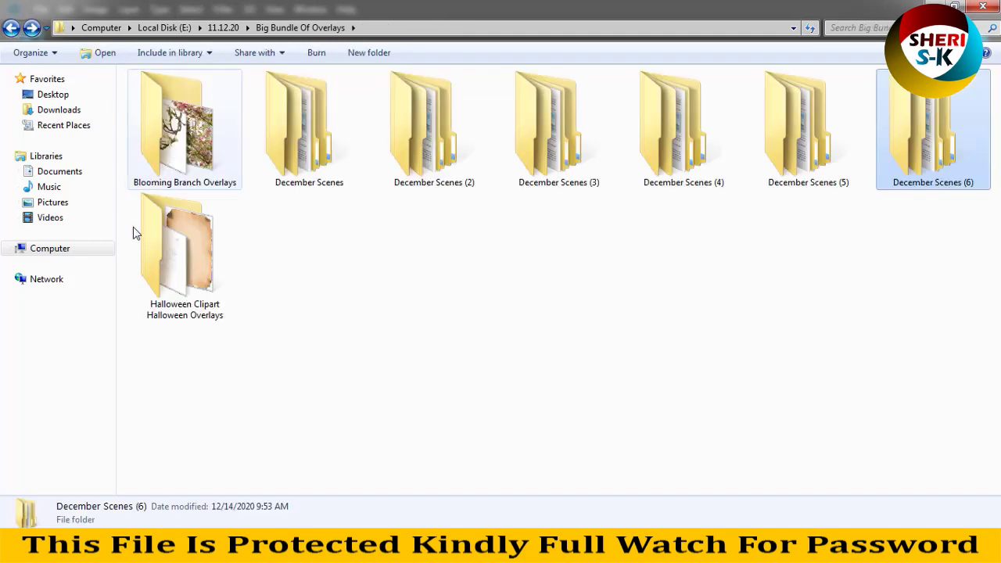
double_click(188, 235)
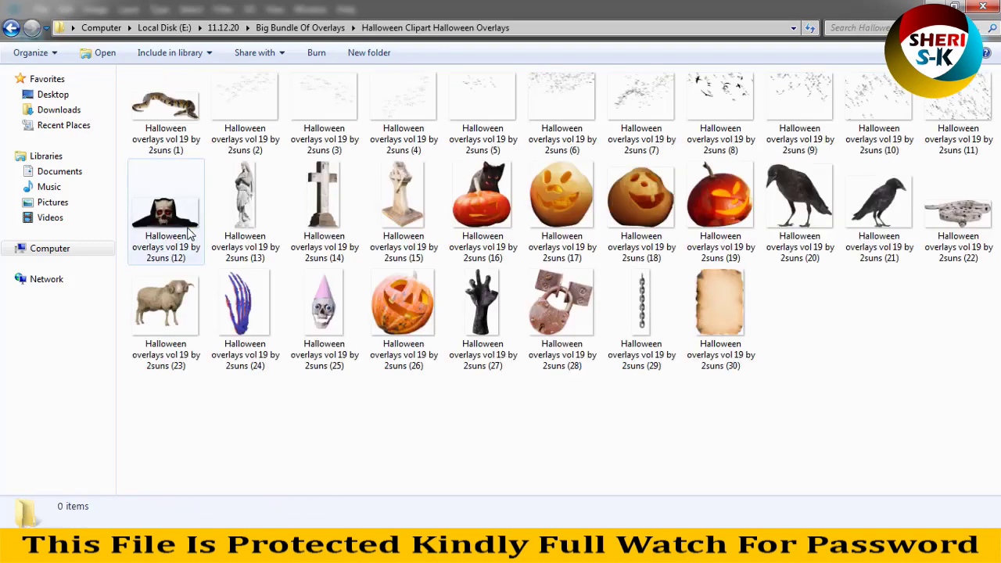
double_click(160, 123)
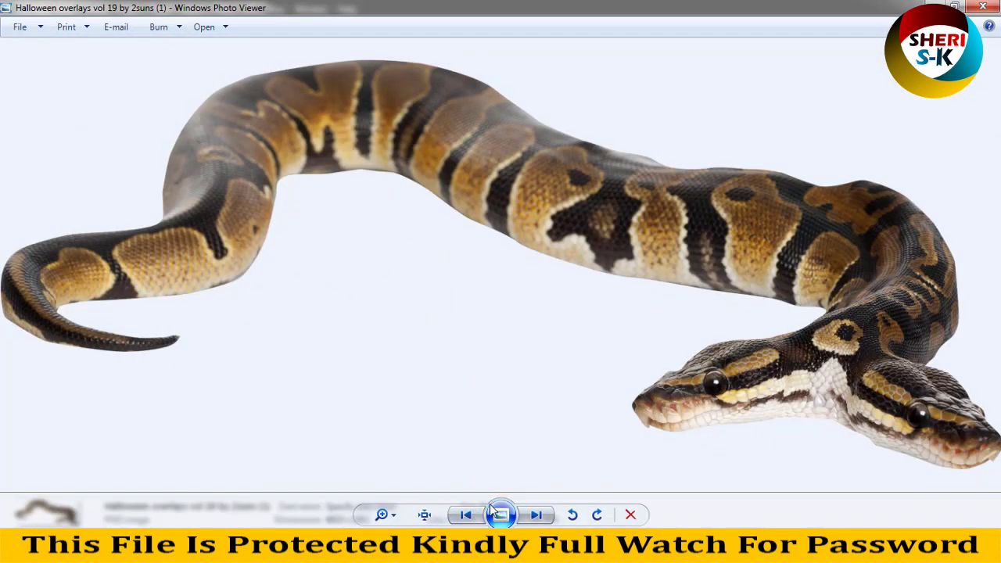
left_click(535, 516)
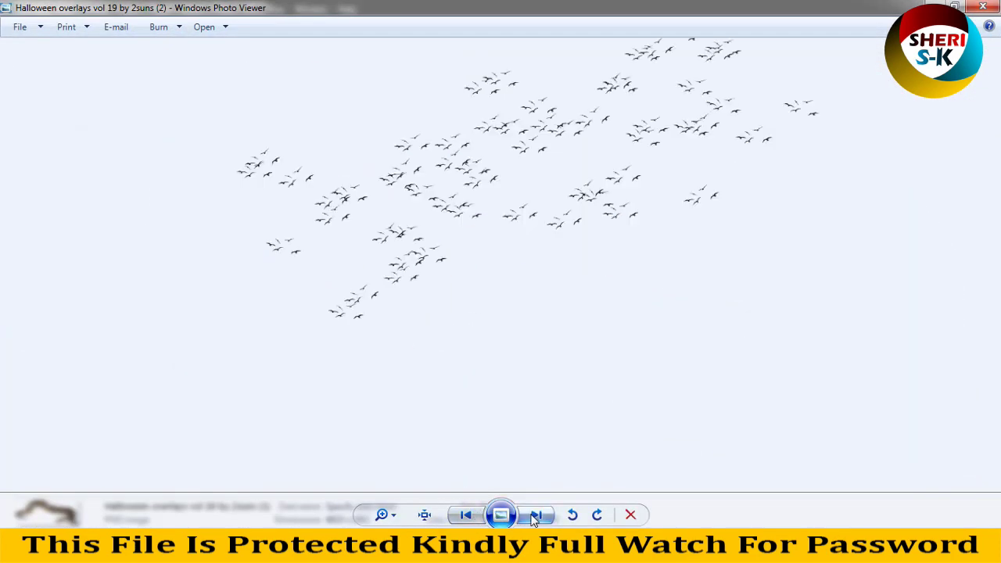
left_click(535, 516)
left_click(535, 516)
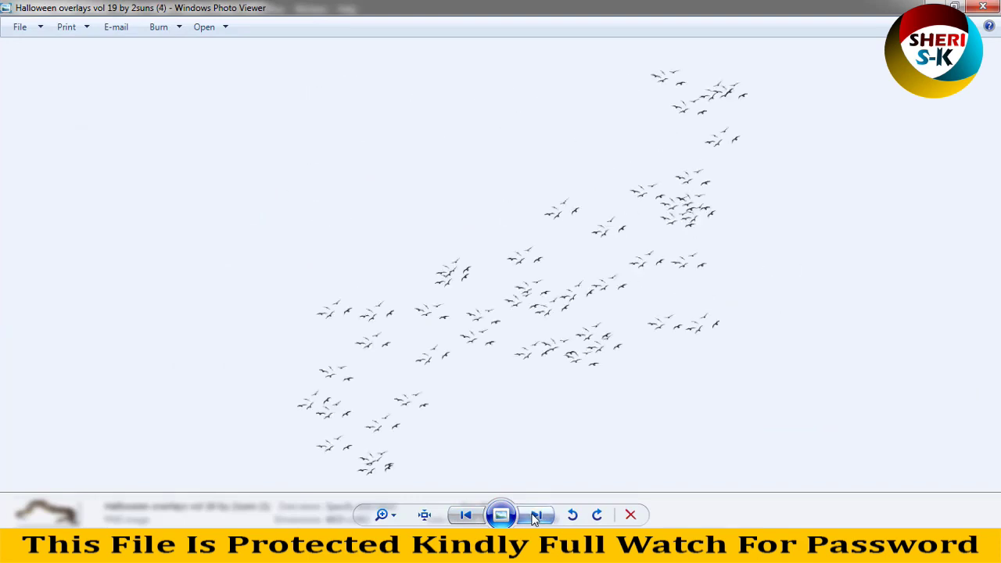
left_click(535, 516)
left_click(535, 516)
left_click(535, 516)
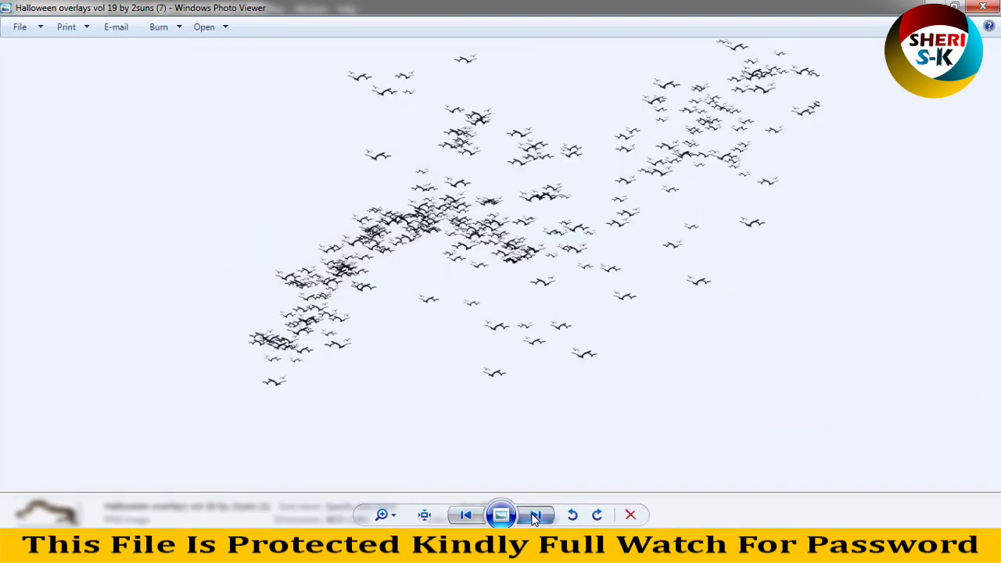
left_click(535, 516)
left_click(535, 516)
left_click(535, 516)
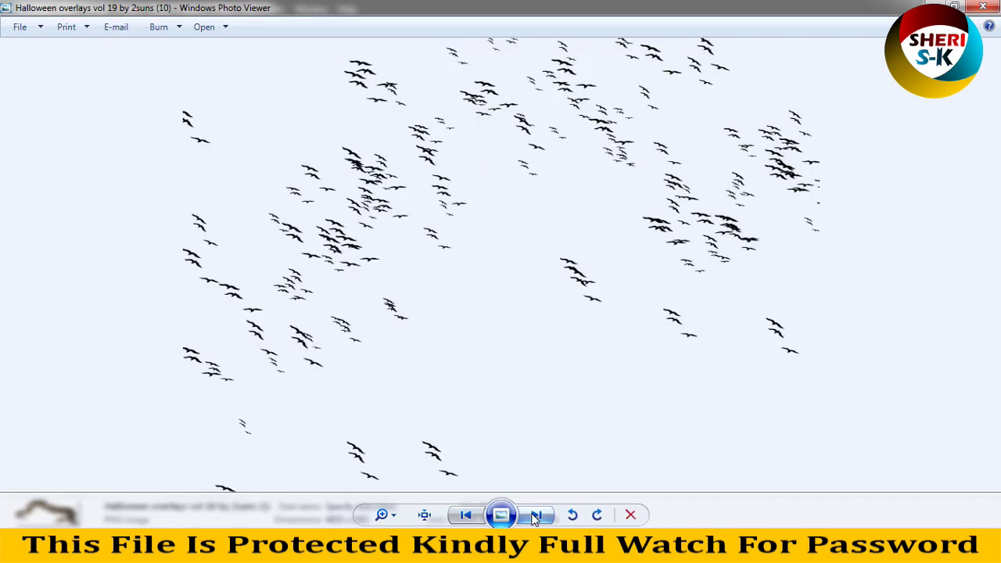
left_click(535, 516)
left_click(535, 516)
Step: Page on through the statue, crosses, cat and crow overlays back to the first, then close the viewer
scroll(527, 363, "up", 3)
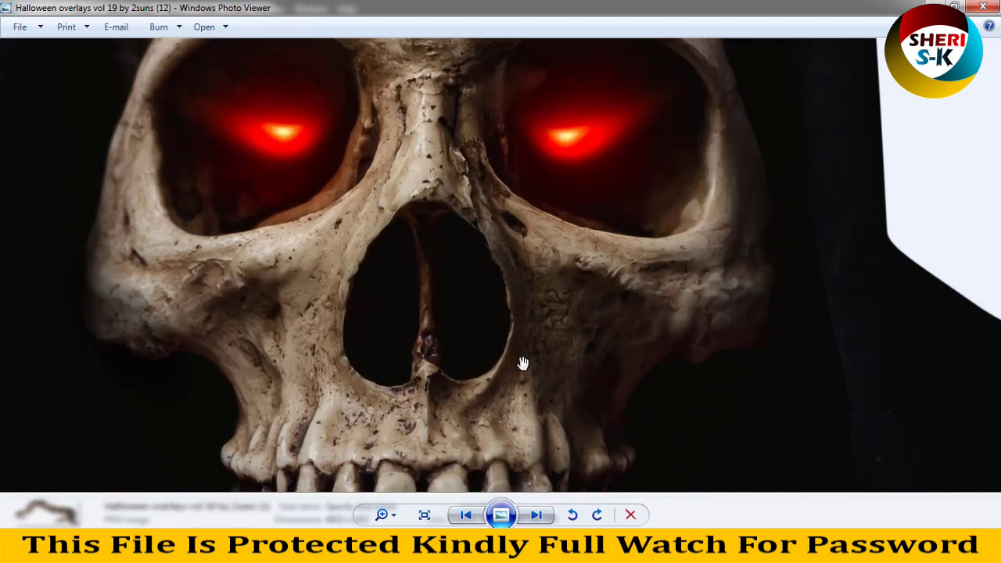
scroll(500, 162, "down", 3)
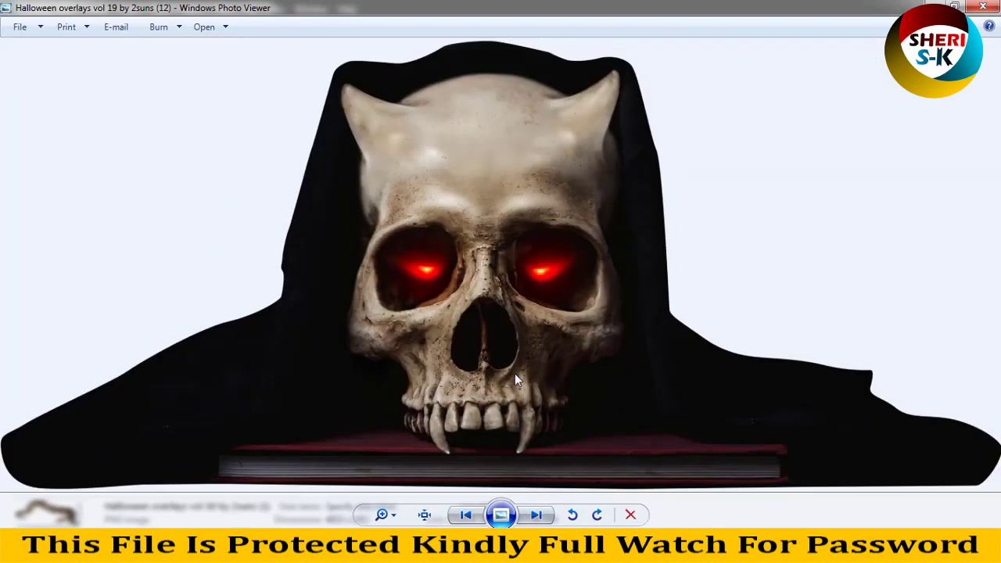
left_click(535, 515)
scroll(498, 104, "up", 2)
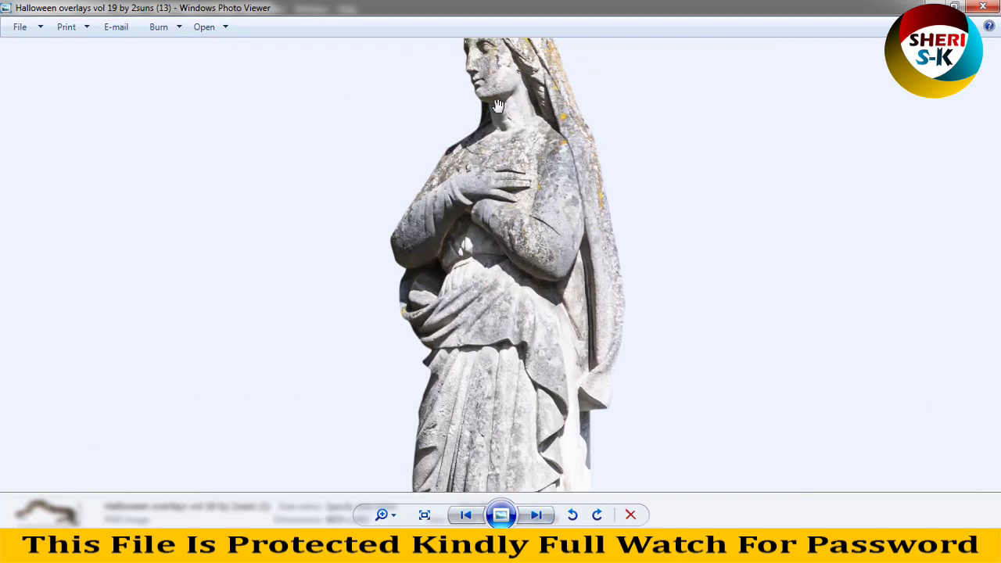
left_click(537, 515)
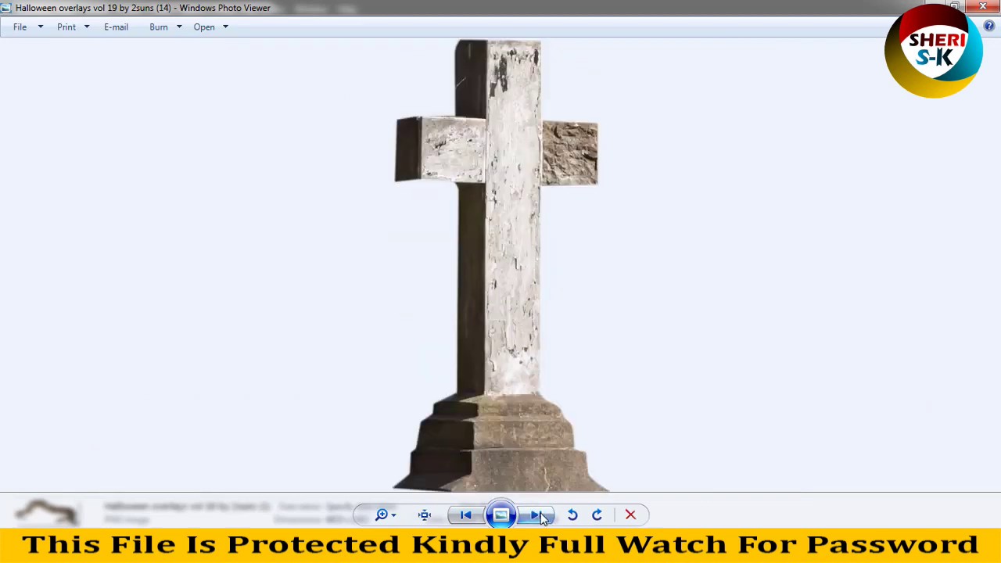
left_click(536, 516)
left_click(537, 515)
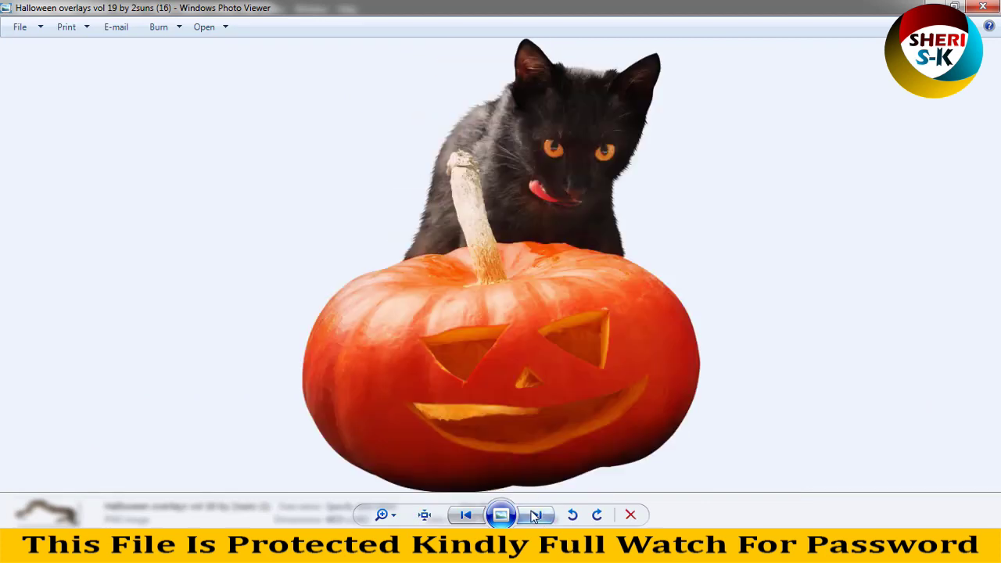
left_click(537, 516)
left_click(536, 515)
left_click(536, 515)
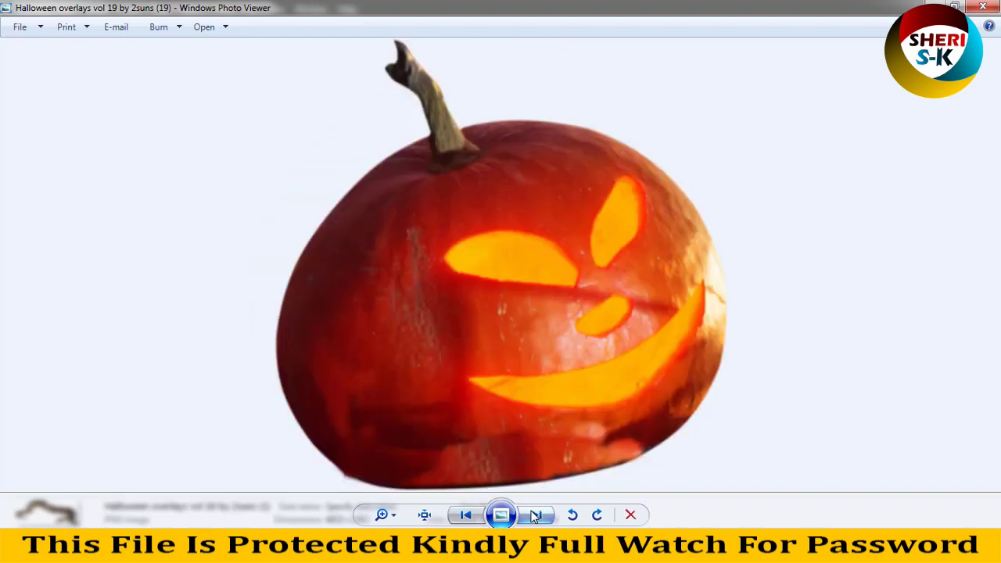
left_click(536, 516)
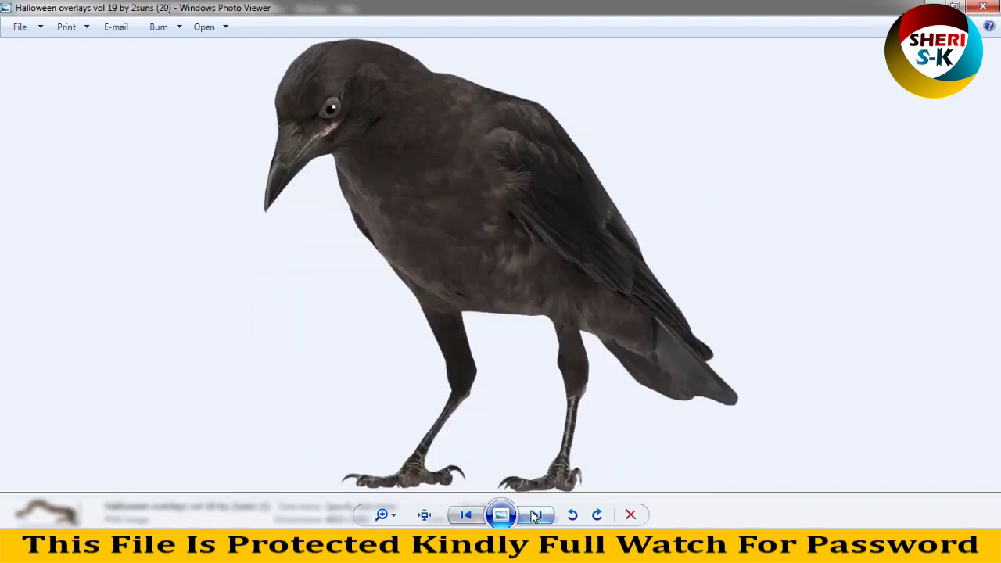
left_click(537, 516)
left_click(536, 516)
left_click(536, 515)
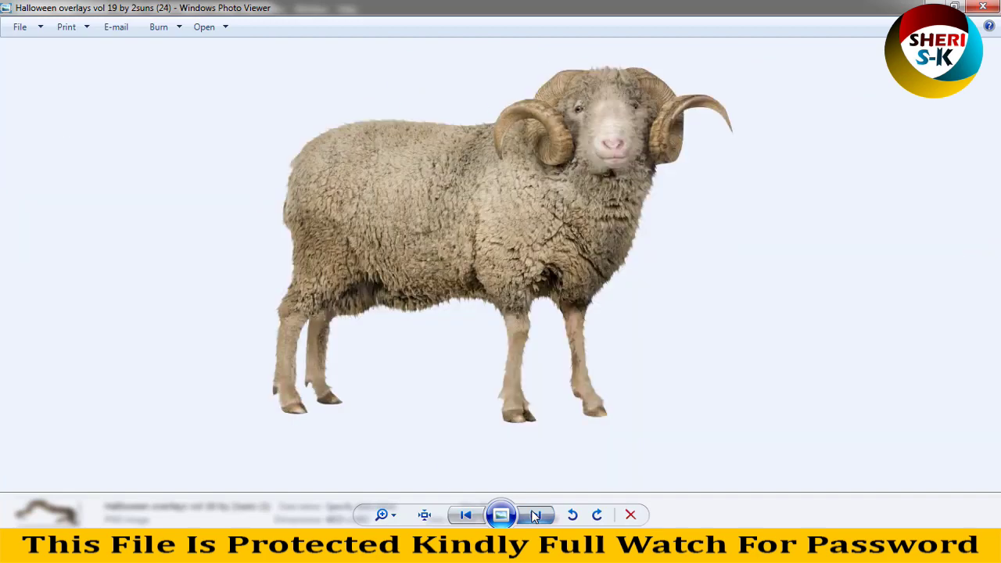
left_click(536, 516)
left_click(536, 515)
left_click(536, 515)
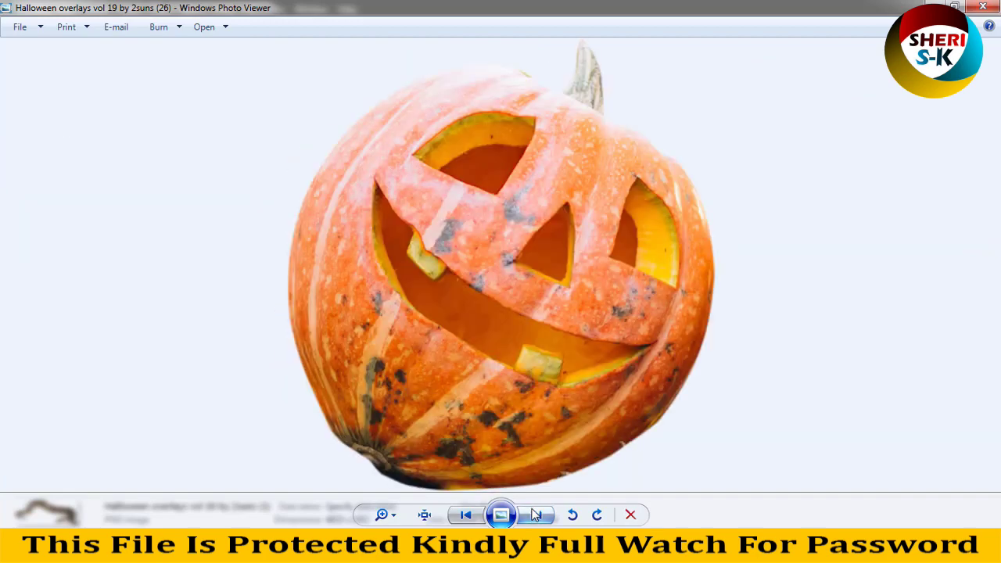
left_click(537, 515)
left_click(537, 516)
left_click(536, 516)
left_click(537, 515)
left_click(536, 516)
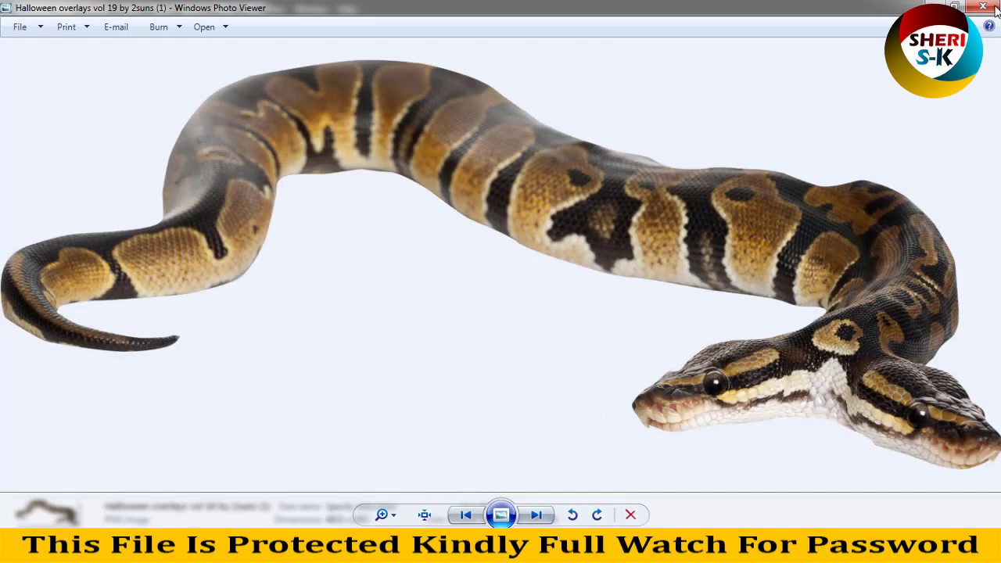
left_click(982, 6)
Step: From Big Bundle Of Overlays, open the Halloween Clipart folder and drag crow overlay (20) into Photoshop
left_click(11, 29)
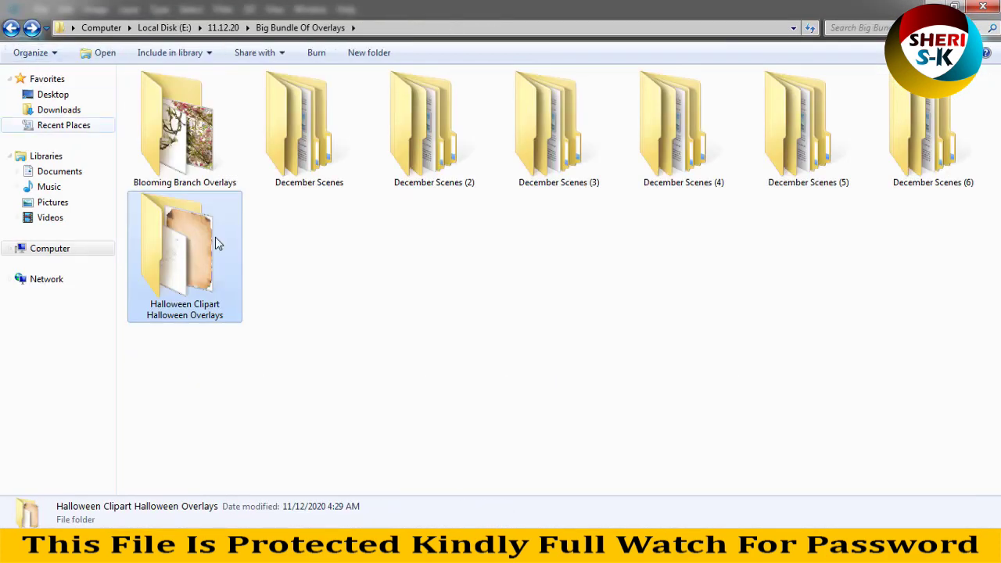
left_click(259, 255)
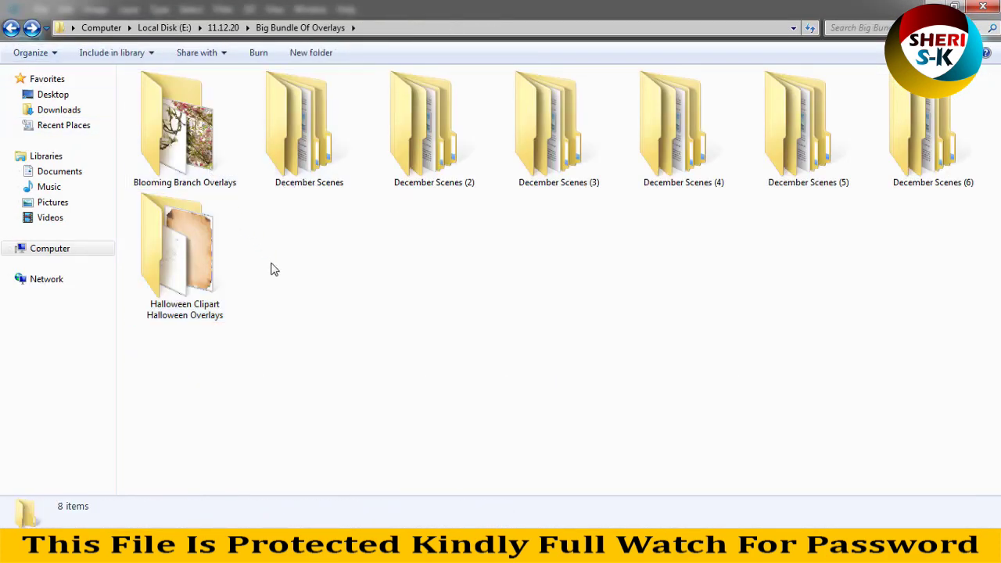
double_click(211, 243)
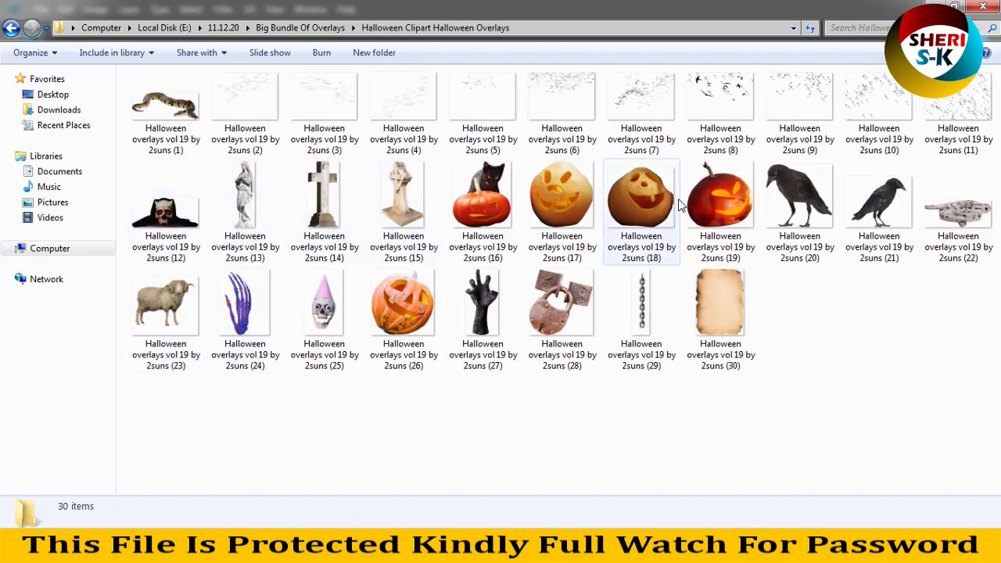
left_click(462, 202)
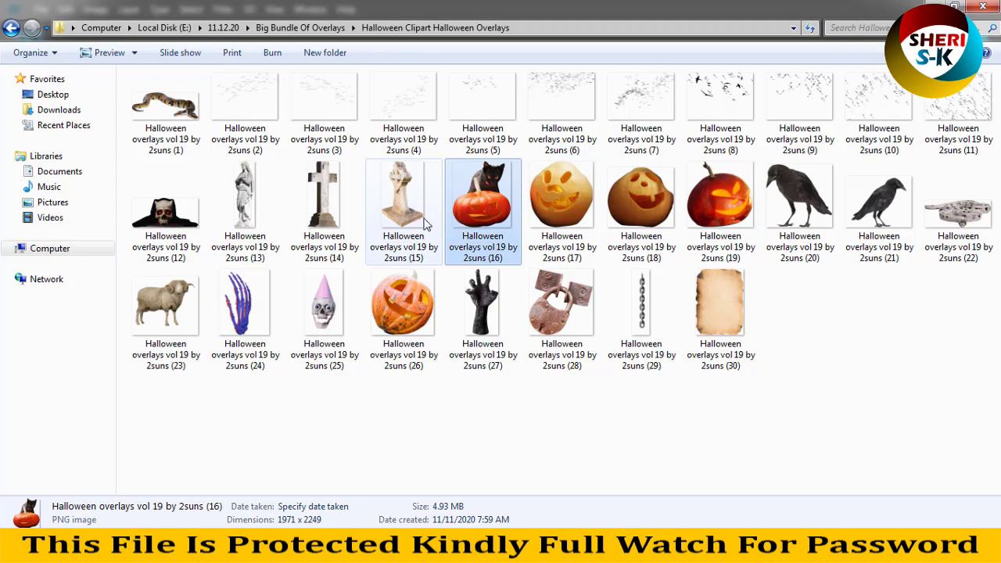
left_click(346, 202)
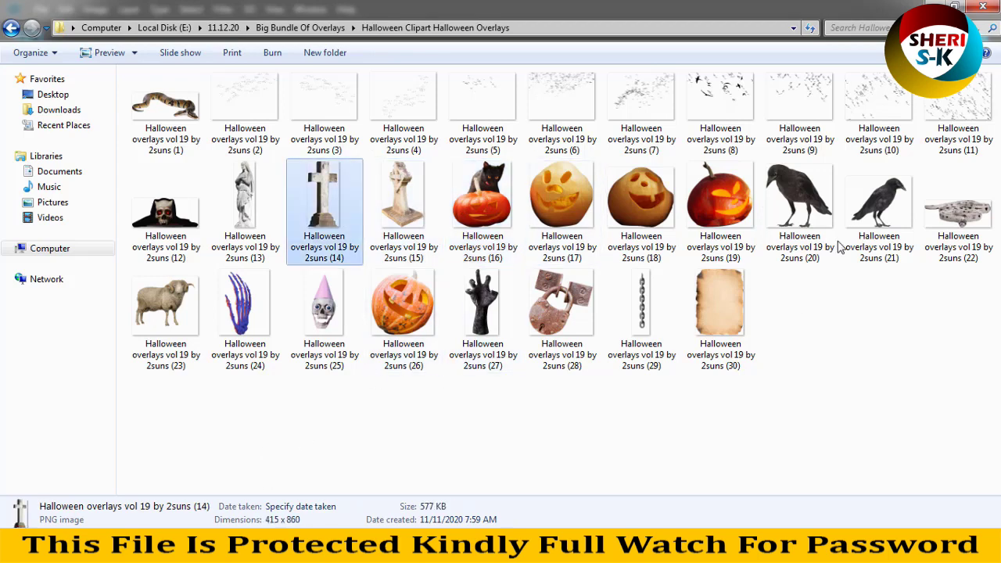
left_click(786, 209)
left_click_drag(803, 200, 373, 128)
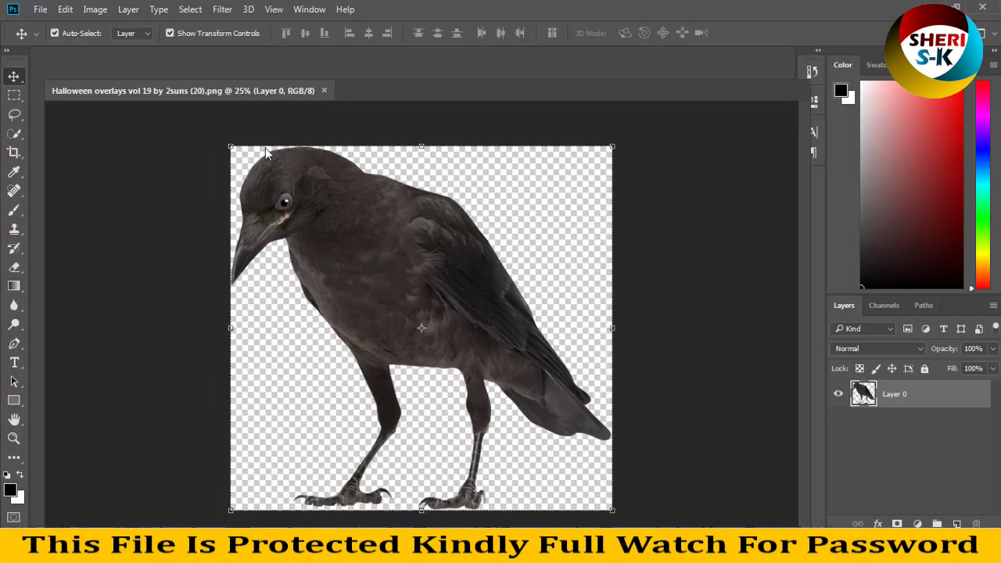
Step: Float the crow document, then open lovely-redhead-girl-model-fashion-hd-wallpaper.jpg from the Girls folder
left_click_drag(226, 57, 240, 142)
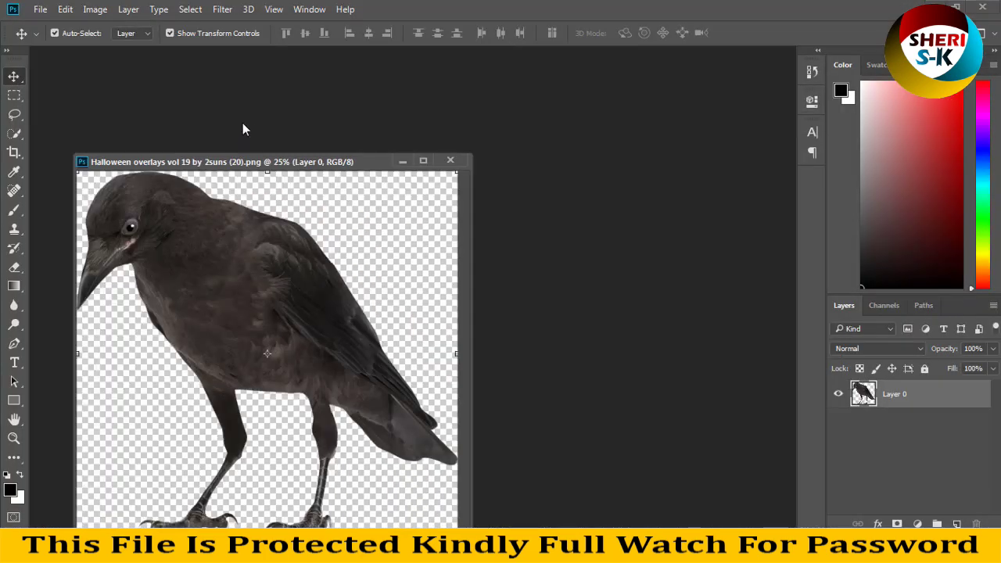
key("ctrl+o")
left_click(278, 242)
scroll(278, 239, "down", 10)
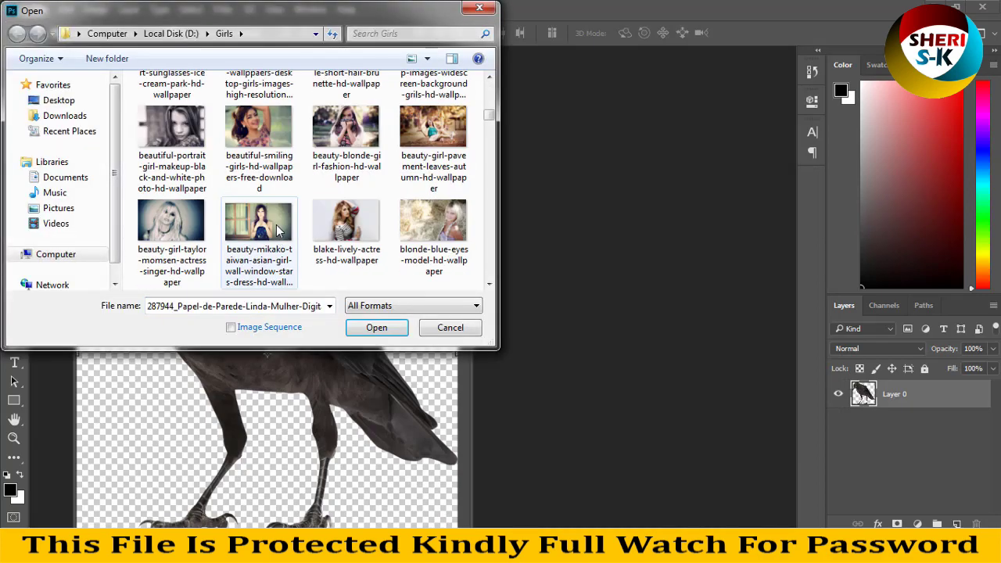
scroll(274, 225, "down", 6)
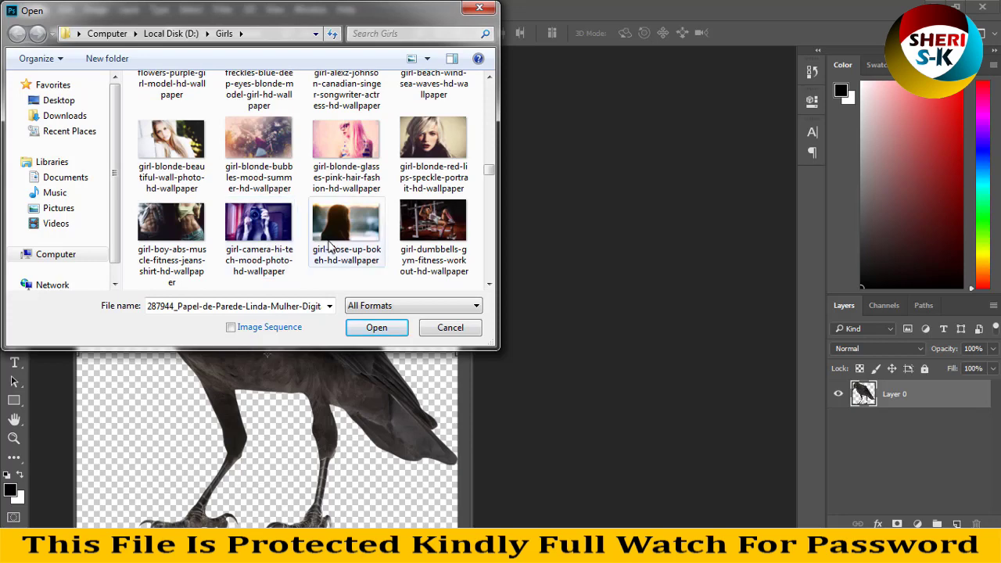
scroll(270, 241, "down", 1)
scroll(293, 250, "down", 2)
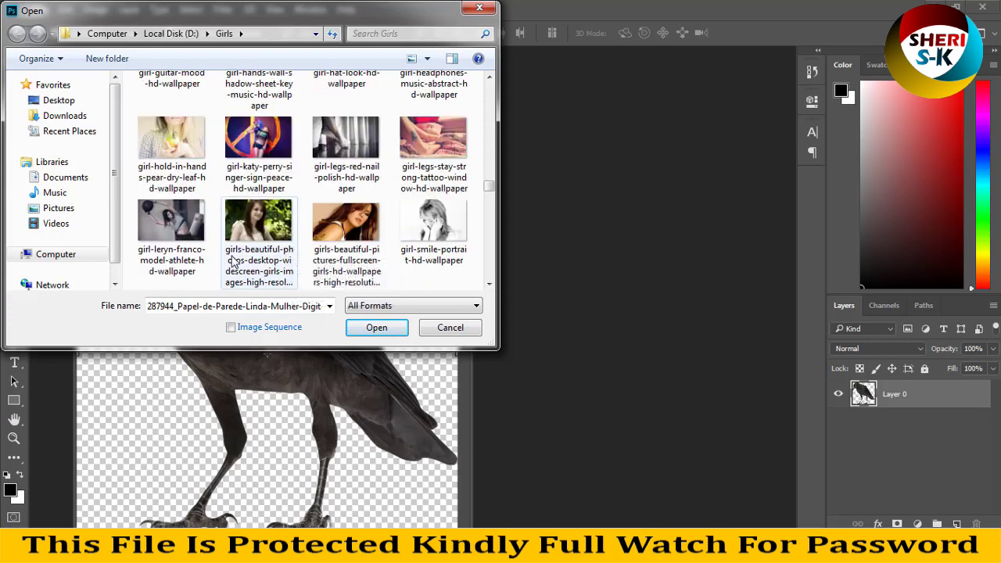
scroll(235, 258, "down", 5)
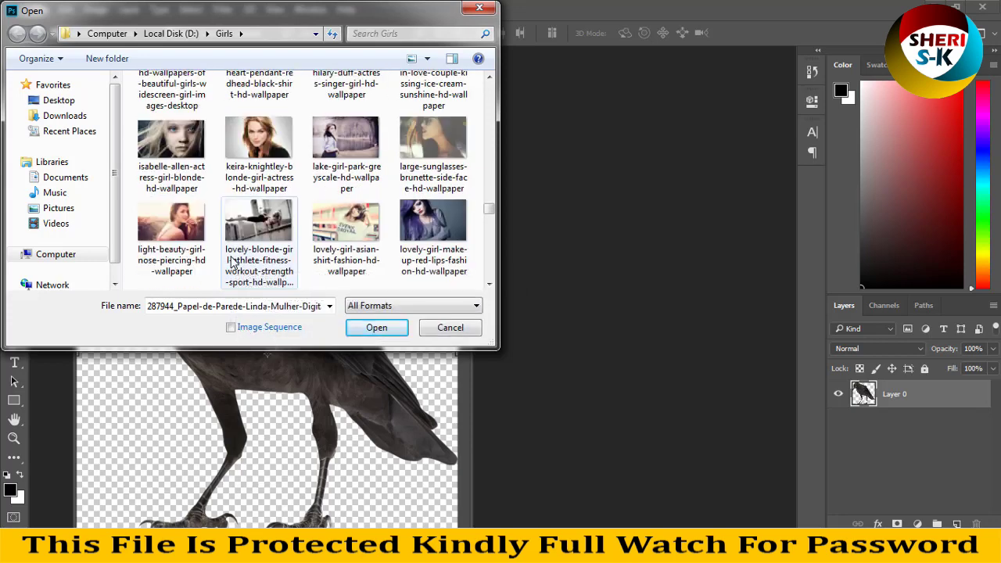
scroll(231, 262, "down", 5)
double_click(260, 106)
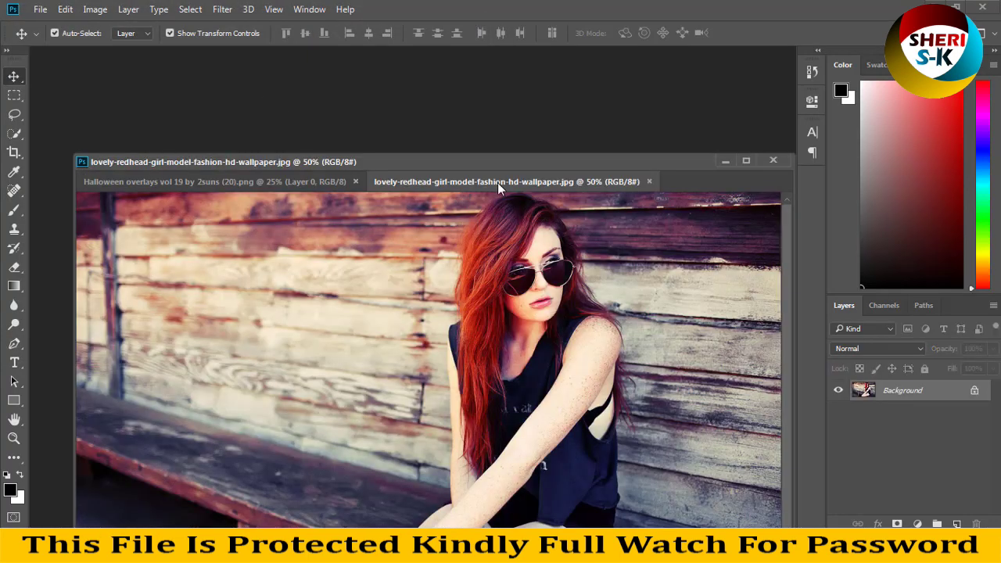
Step: Float the redhead photo beside the crow window and desaturate it to black and white
left_click_drag(497, 182, 418, 22)
left_click(239, 163)
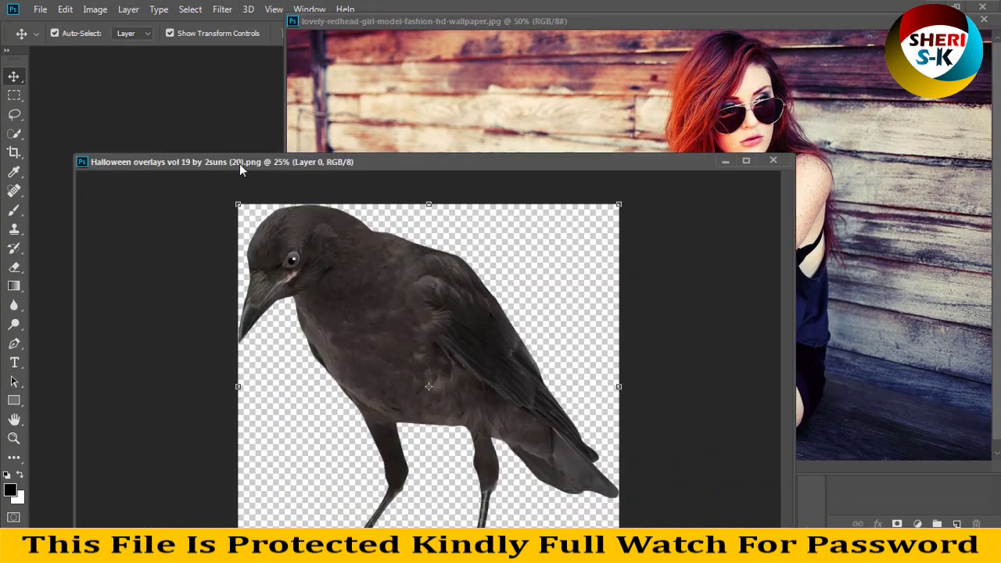
left_click_drag(248, 161, 179, 92)
left_click(794, 230)
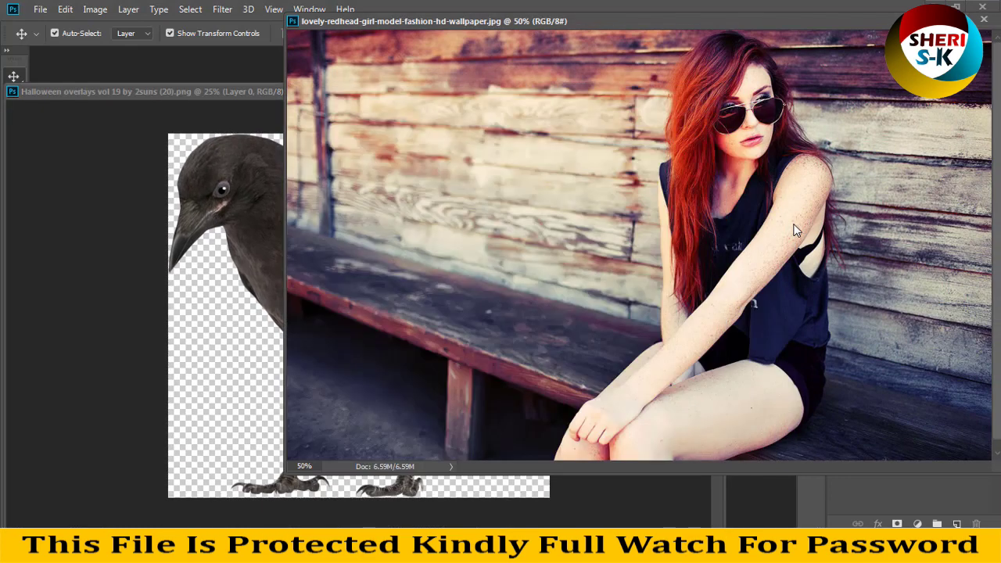
key("ctrl+shift+u")
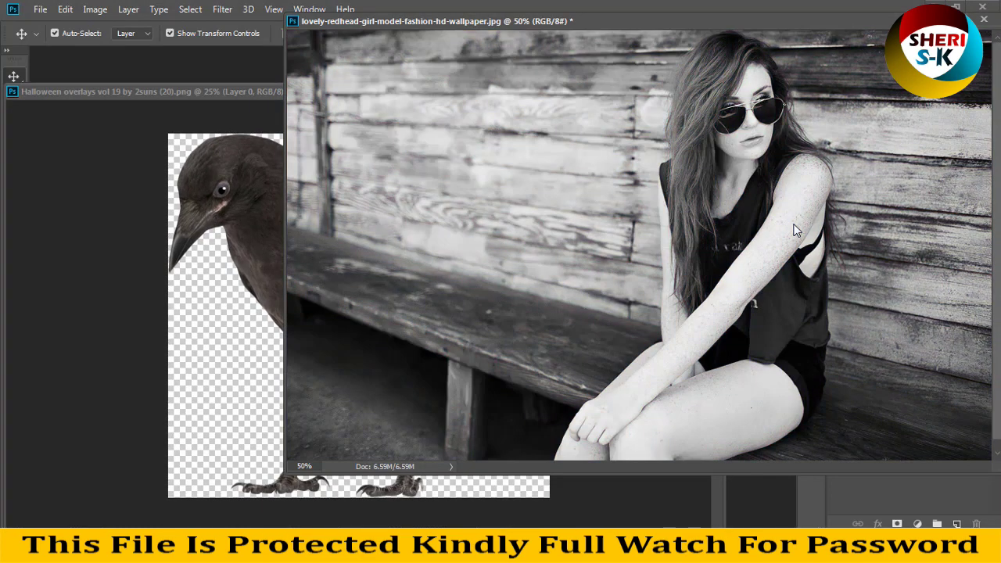
Step: Resize the crow overlay image to 400 px wide via Image Size
left_click(142, 178)
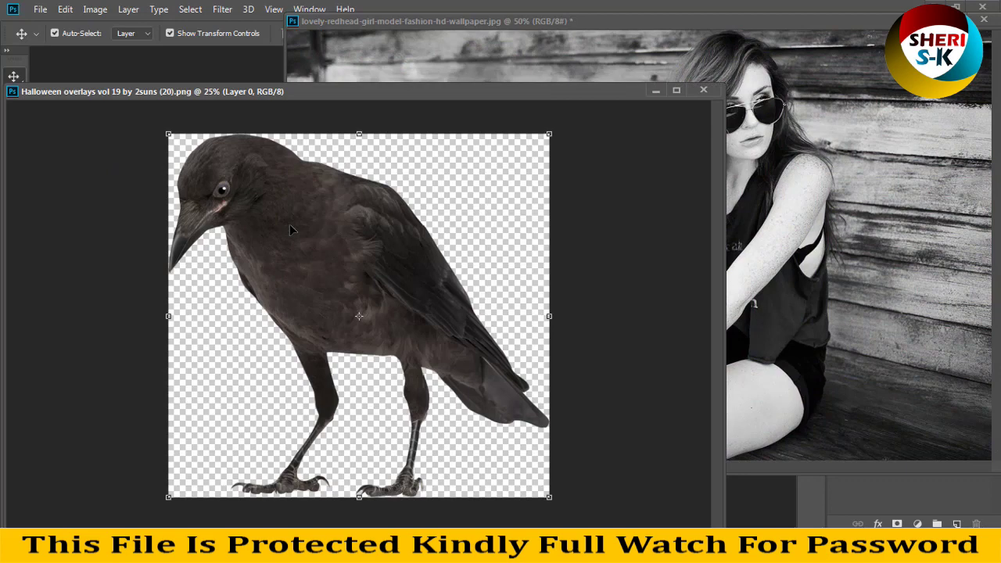
key("u")
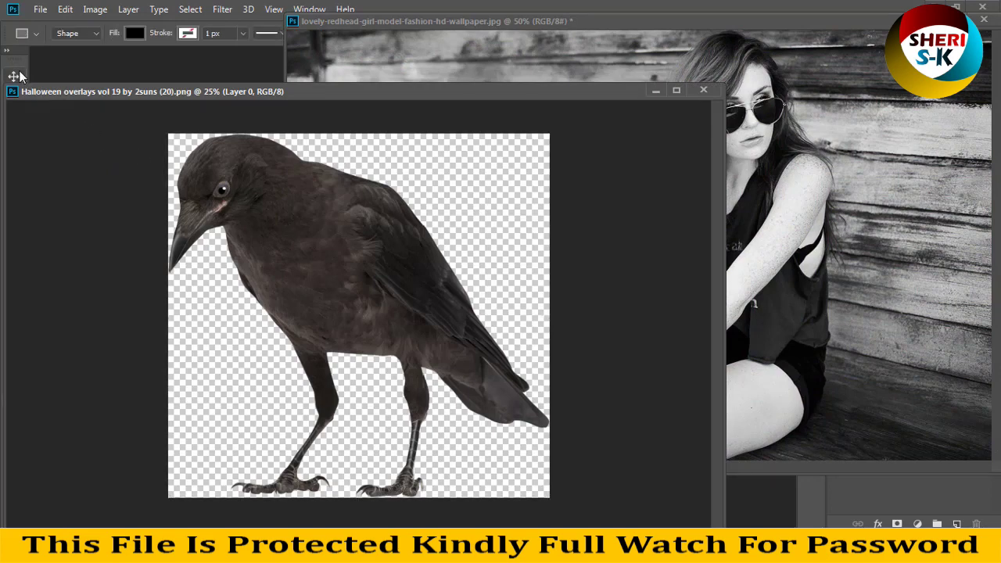
left_click(16, 75)
right_click(86, 93)
left_click(124, 114)
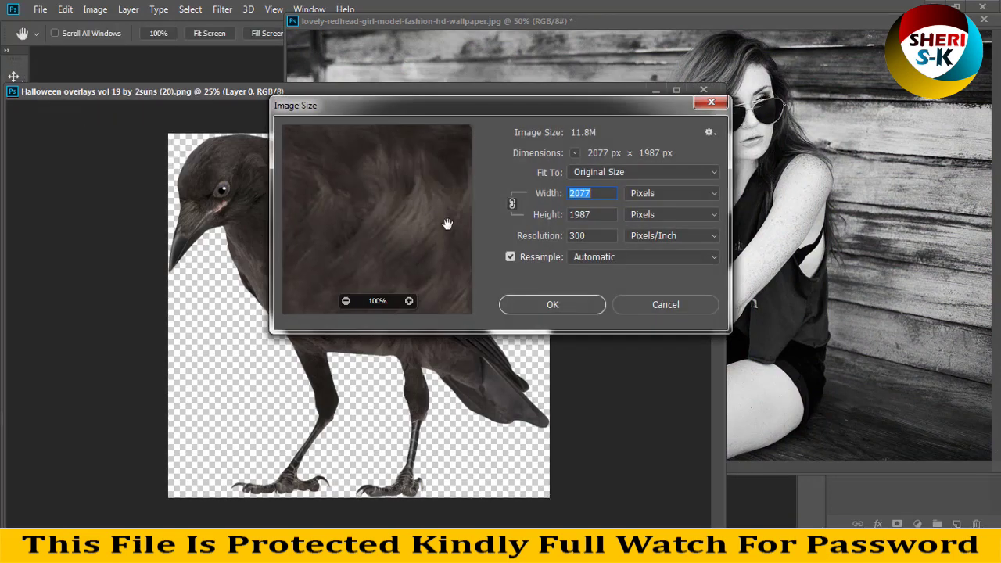
type("400")
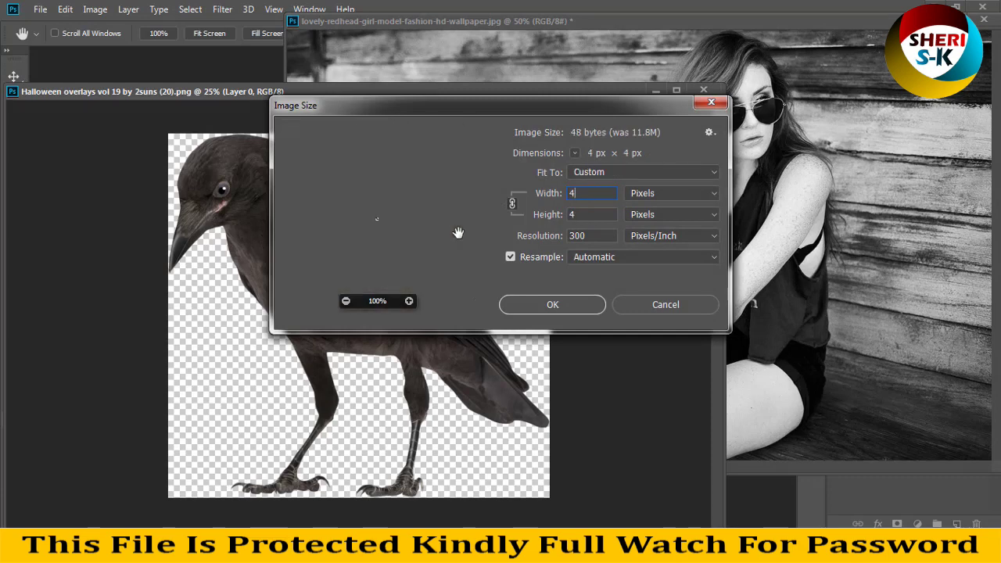
left_click(552, 304)
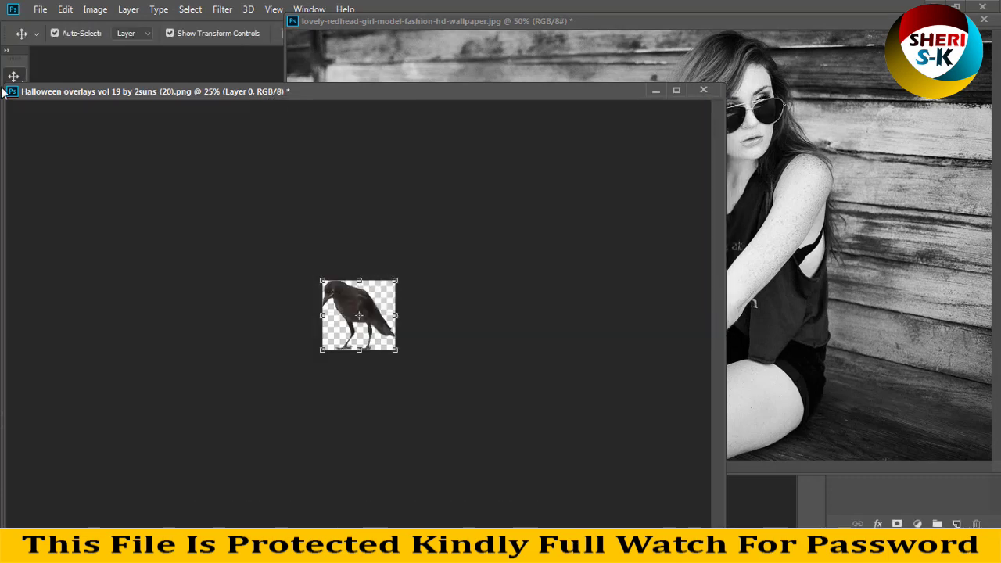
Step: Place the crow on the bench in the redhead photo, enlarged and nudged into position
left_click_drag(359, 308, 460, 262)
left_click_drag(600, 222, 635, 187)
key("Return")
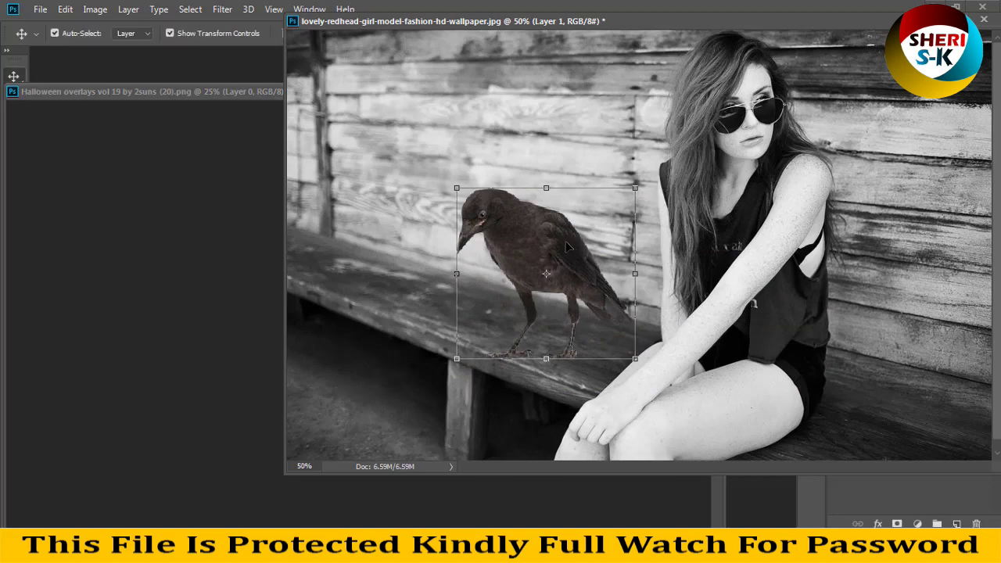
mouse_move(566, 241)
left_mouse_down()
mouse_move(555, 232)
mouse_move(555, 242)
left_mouse_up()
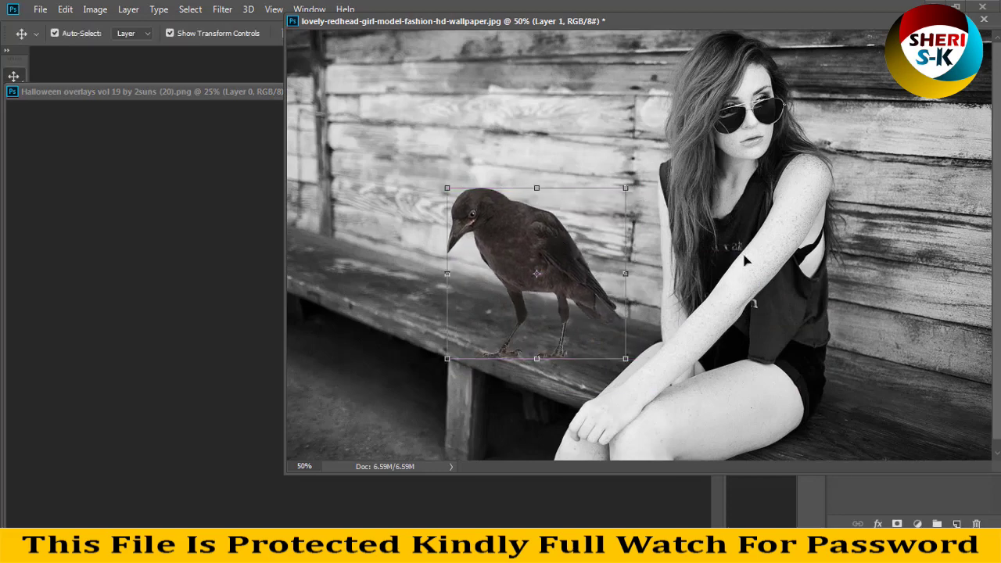
left_click(624, 288)
scroll(563, 311, "down", 1)
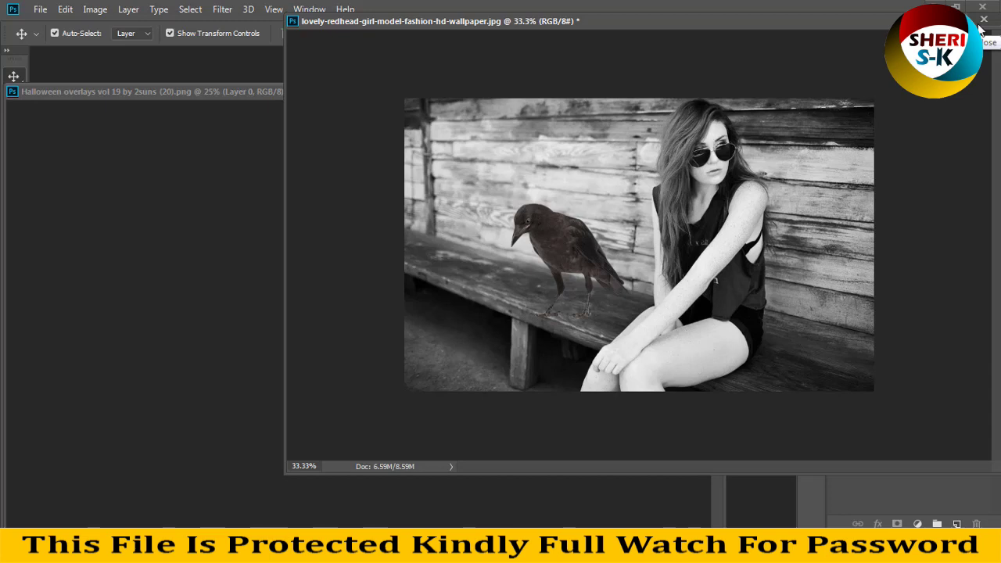
mouse_move(526, 288)
left_mouse_down()
mouse_move(517, 300)
mouse_move(529, 322)
mouse_move(495, 310)
mouse_move(509, 294)
left_mouse_up()
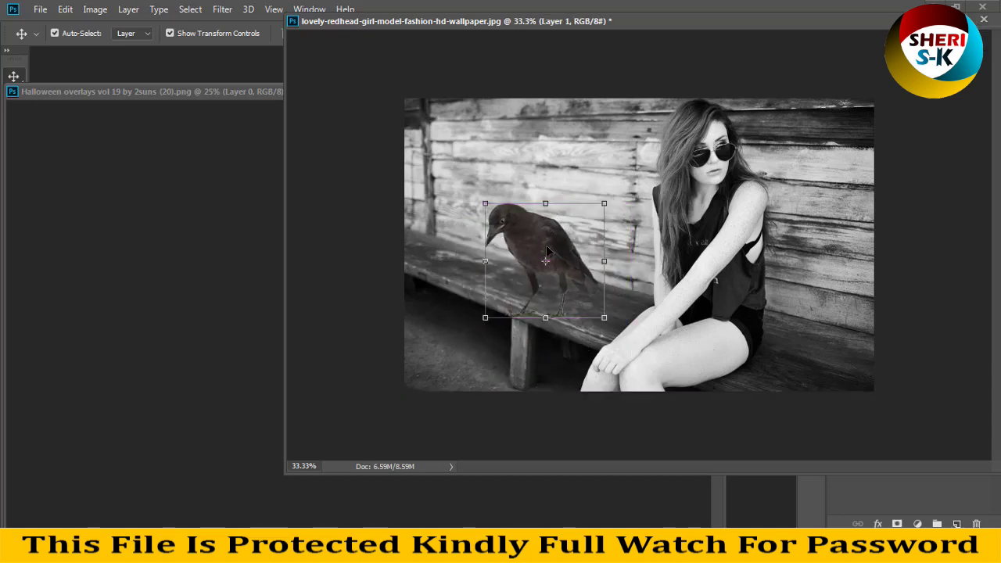
Step: Close the redhead photo and the crow overlay, discarding unsaved changes
left_click(982, 9)
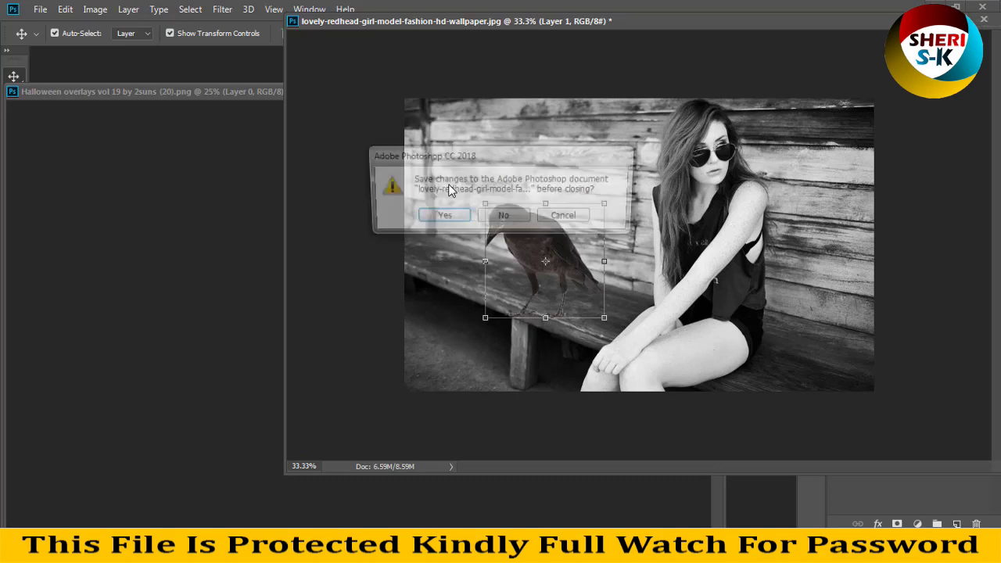
left_click(504, 217)
left_click(703, 90)
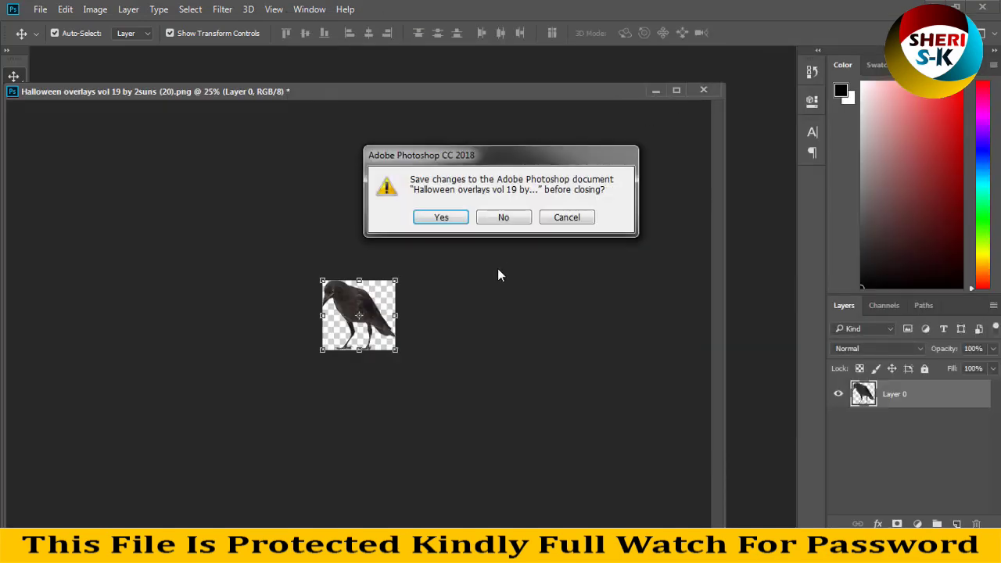
left_click(504, 217)
Step: Drag Magical-Winter-photo-overlay-12 from December Scenes (6) Overlays into Photoshop, then call up File > Open
key("alt+Tab")
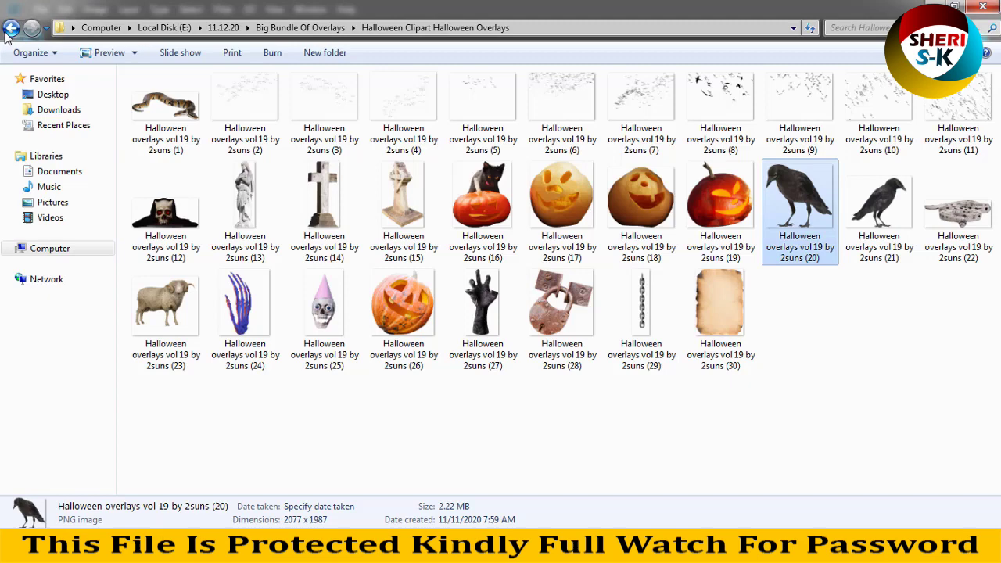
key("BackSpace")
double_click(893, 161)
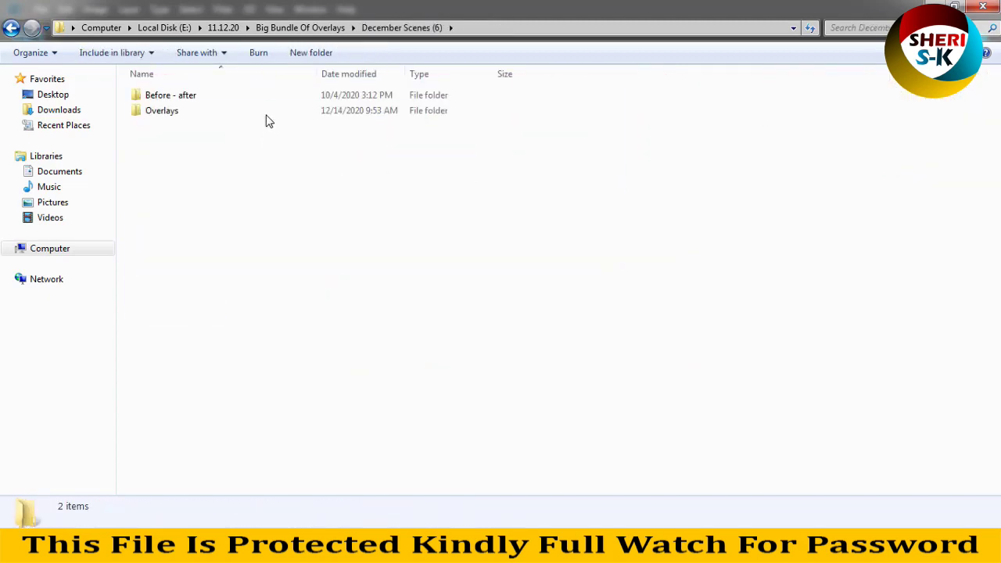
double_click(266, 112)
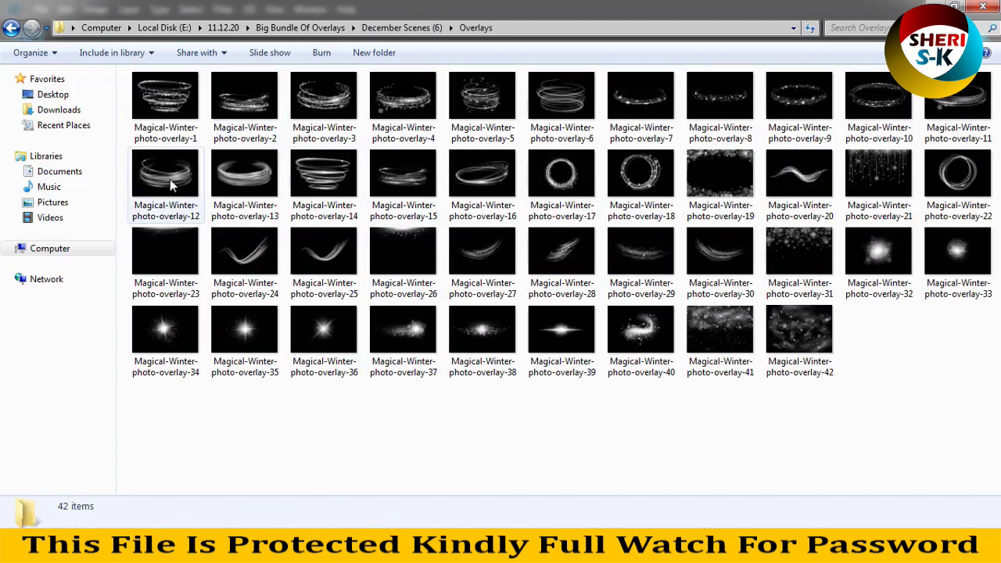
left_click_drag(172, 184, 285, 212)
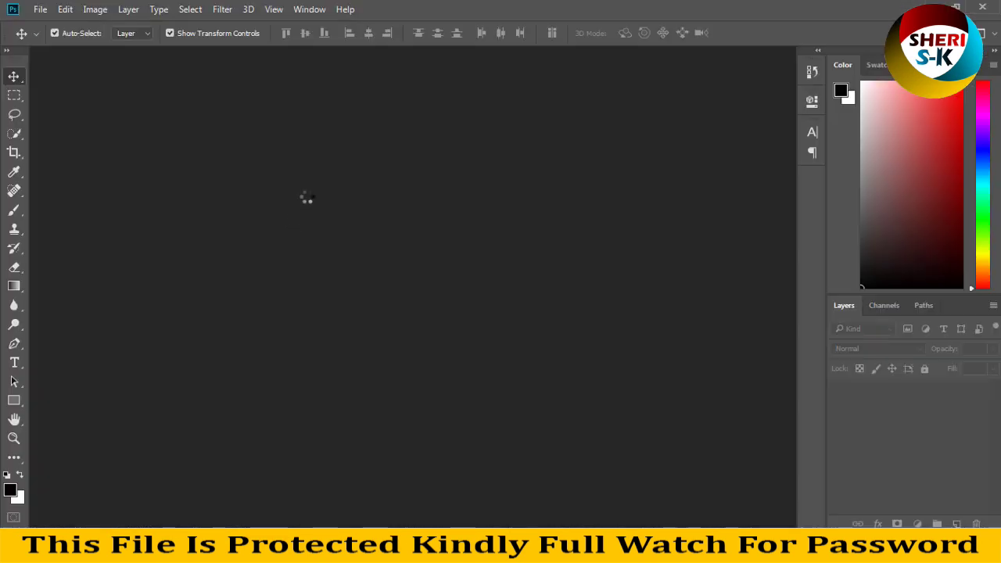
left_click(39, 10)
left_click(47, 37)
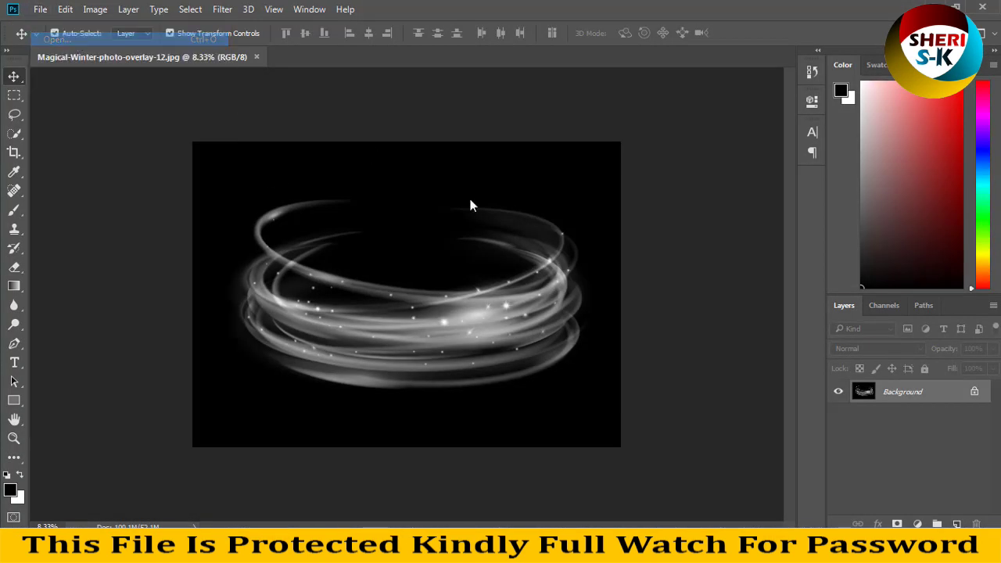
Step: Scroll the Girls folder and open lake-girl-park-greyscale-hd-wallpaper.jpg
left_click(432, 211)
scroll(231, 266, "down", 5)
scroll(231, 266, "down", 3)
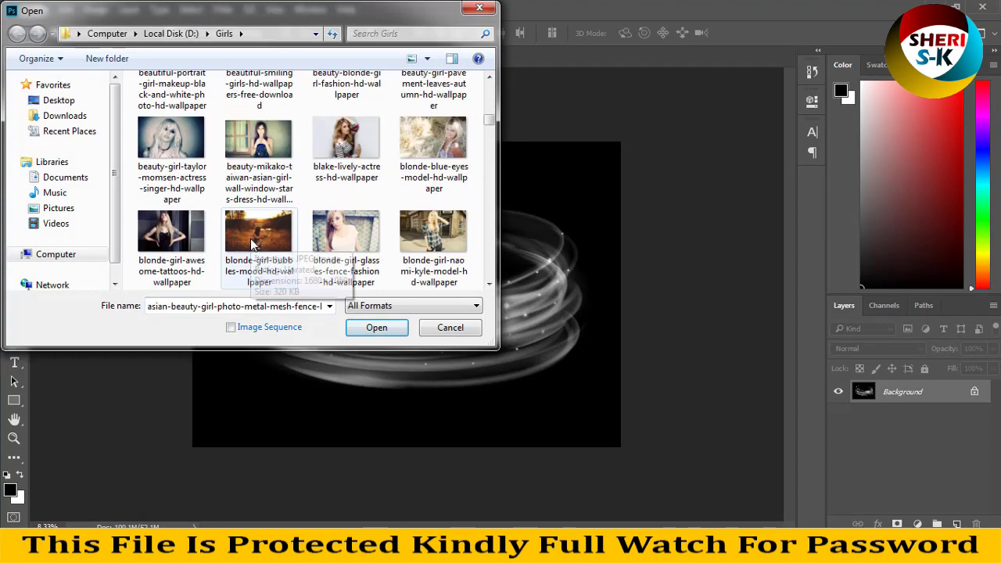
scroll(251, 246, "down", 3)
scroll(252, 246, "down", 6)
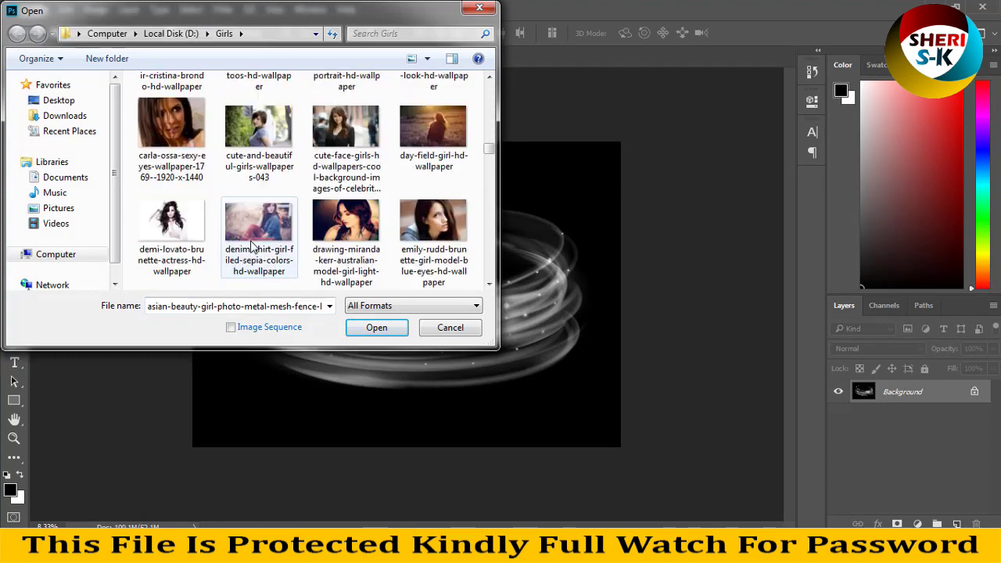
scroll(251, 246, "down", 5)
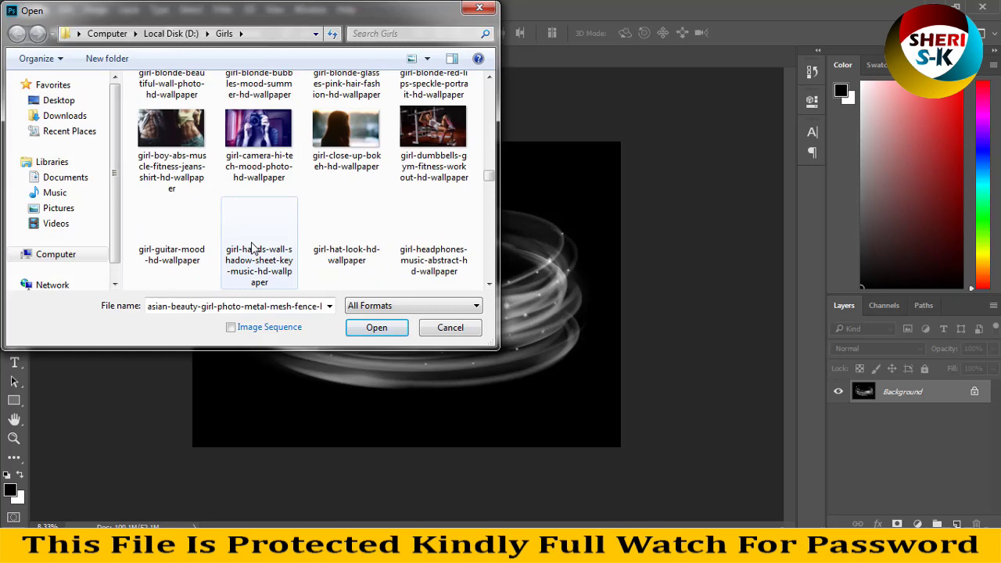
scroll(252, 247, "down", 4)
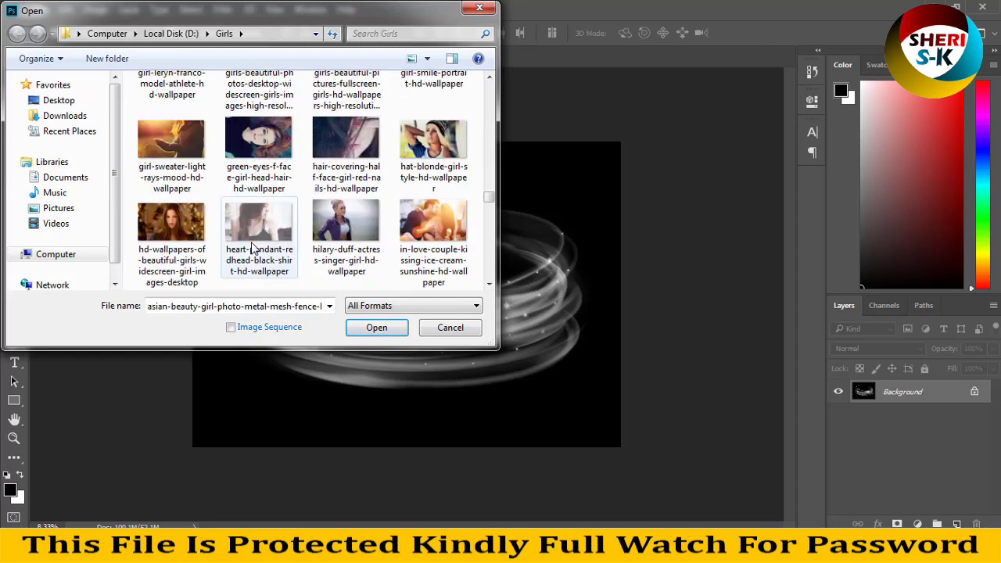
scroll(252, 247, "down", 2)
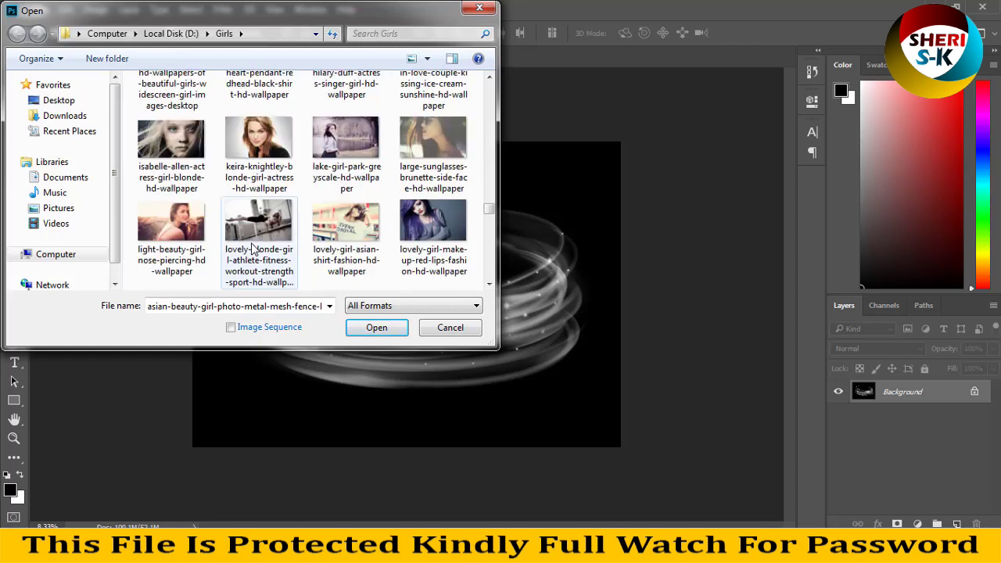
double_click(345, 161)
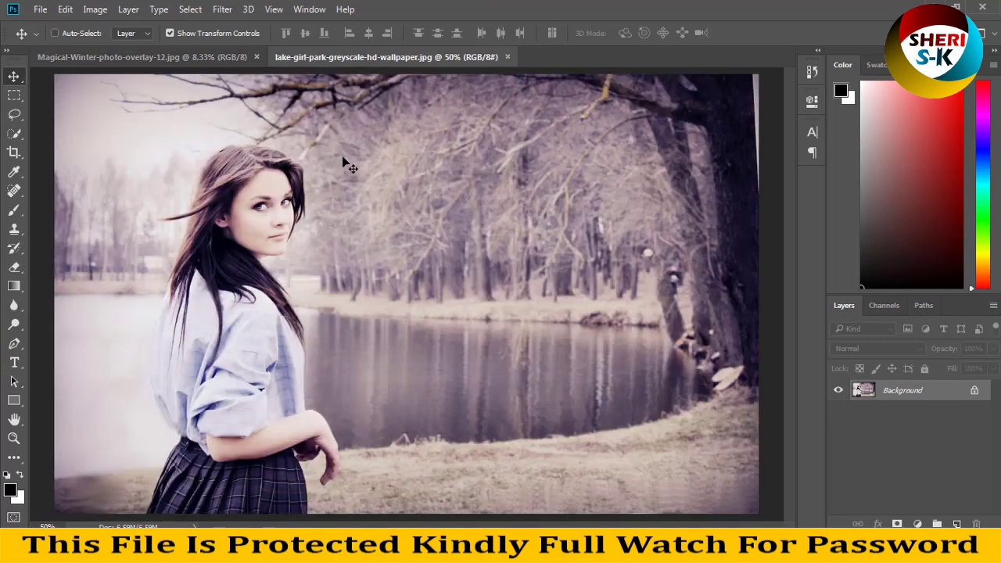
Step: Auto-tone the lake photo and float the winter overlay, undoing its full-size placement
key("ctrl+shift+l")
left_click_drag(192, 57, 212, 85)
left_click_drag(590, 240, 546, 271)
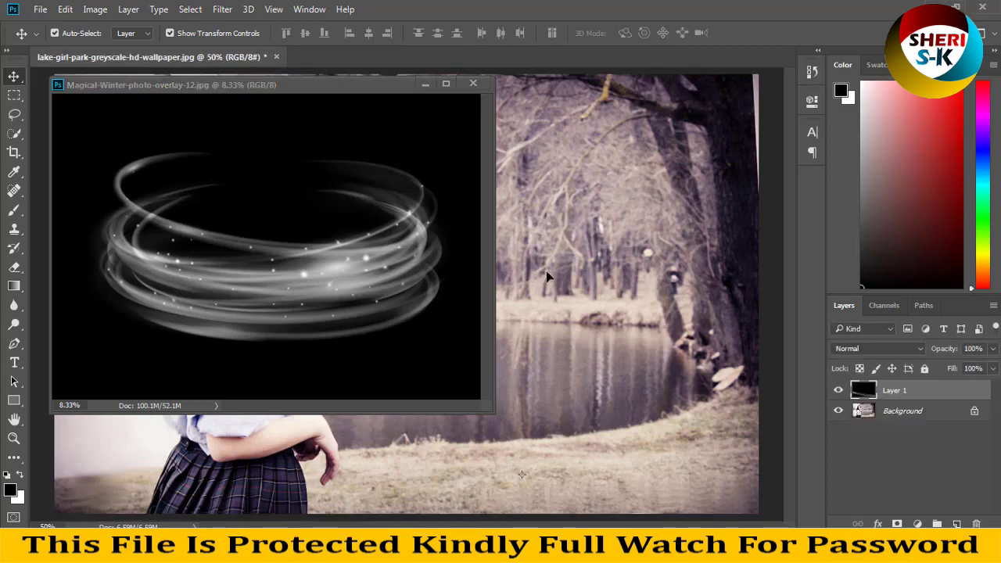
key("ctrl+z")
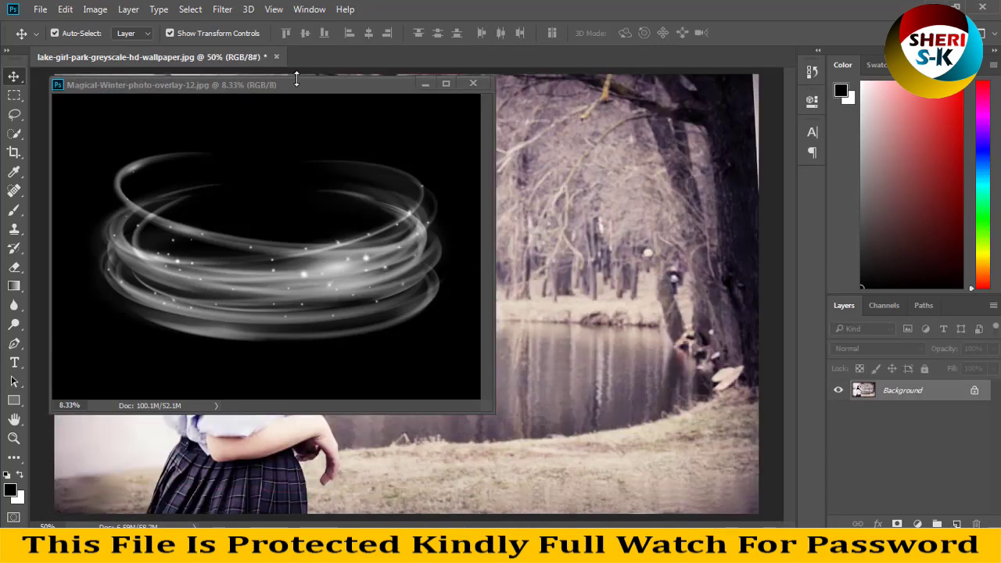
Step: Resize the winter overlay to 1000 px wide and drag it onto the lake photo
right_click(292, 84)
left_click(325, 112)
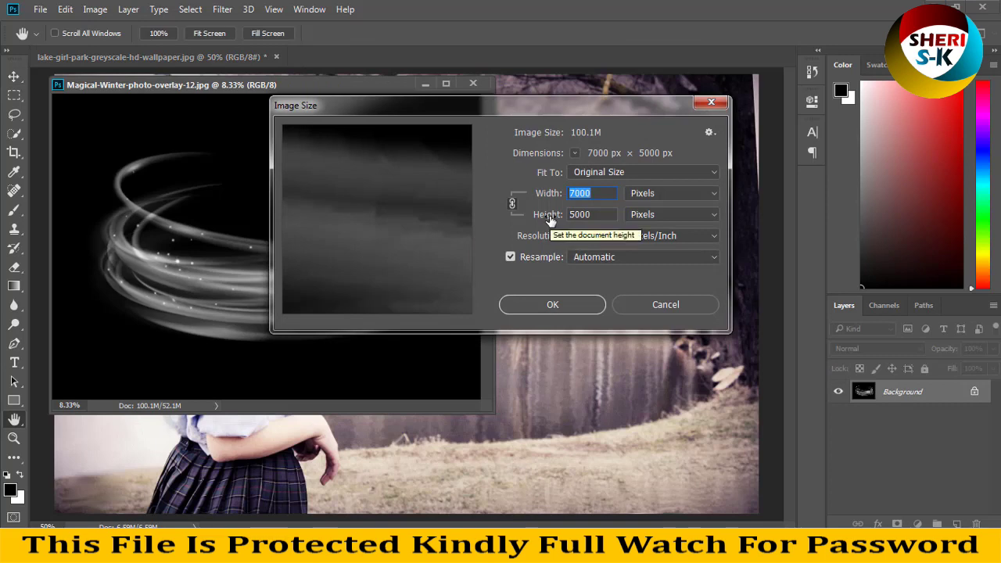
type("100")
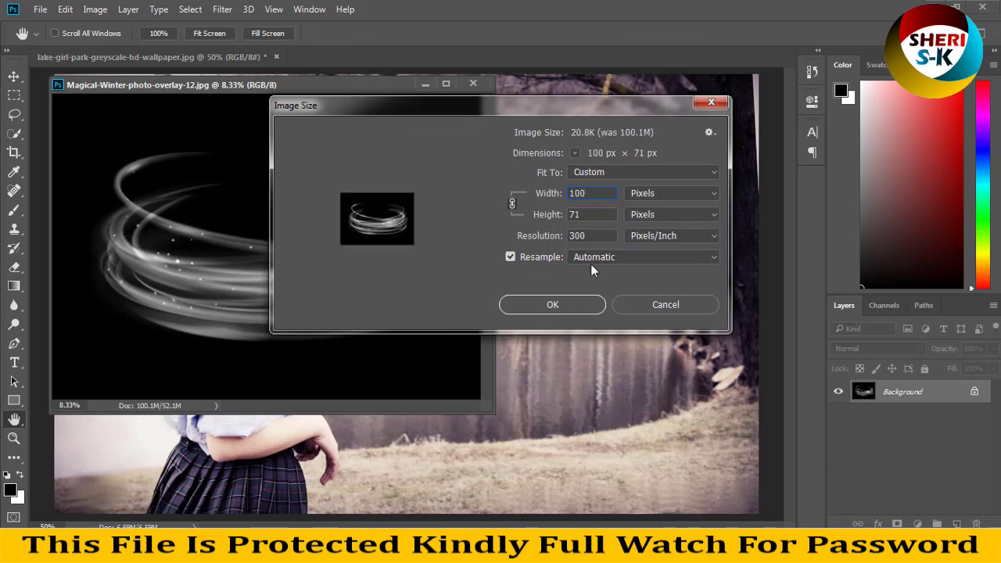
type("0")
left_click(565, 304)
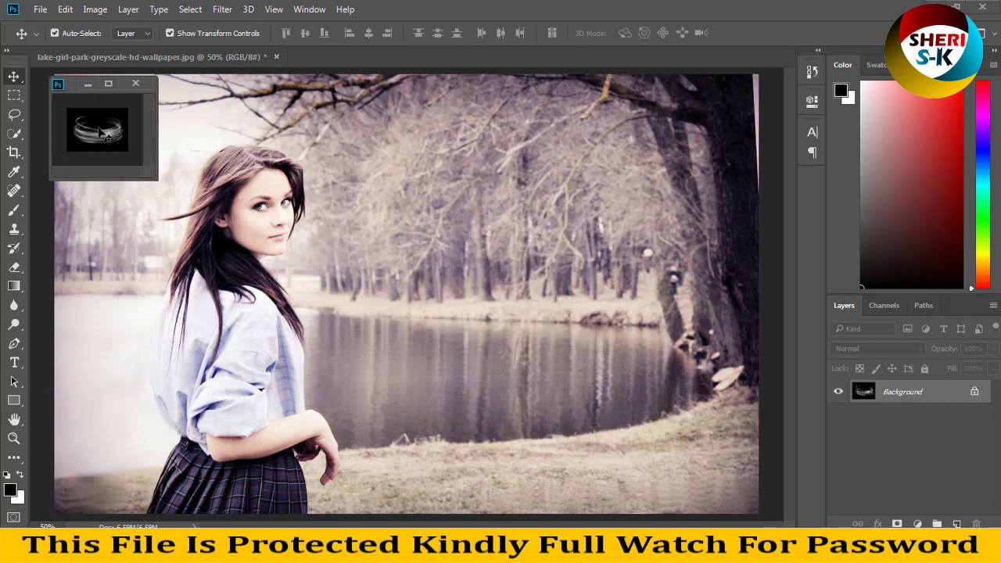
left_click_drag(102, 129, 252, 387)
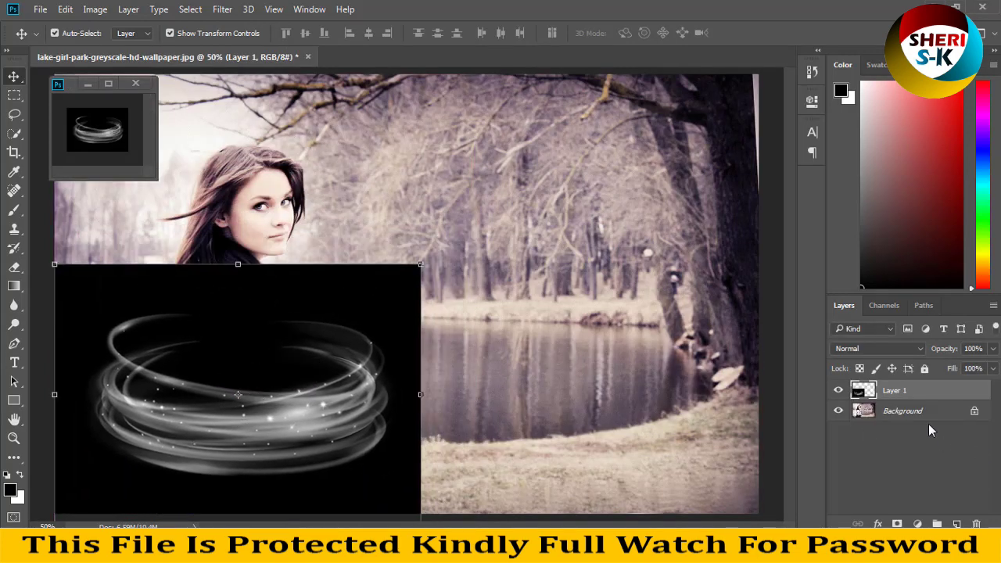
Step: Set Layer 1 to Screen, position the rings around the girl's waist, then close the photo unsaved
right_click(911, 391)
left_click(919, 385)
left_click(908, 350)
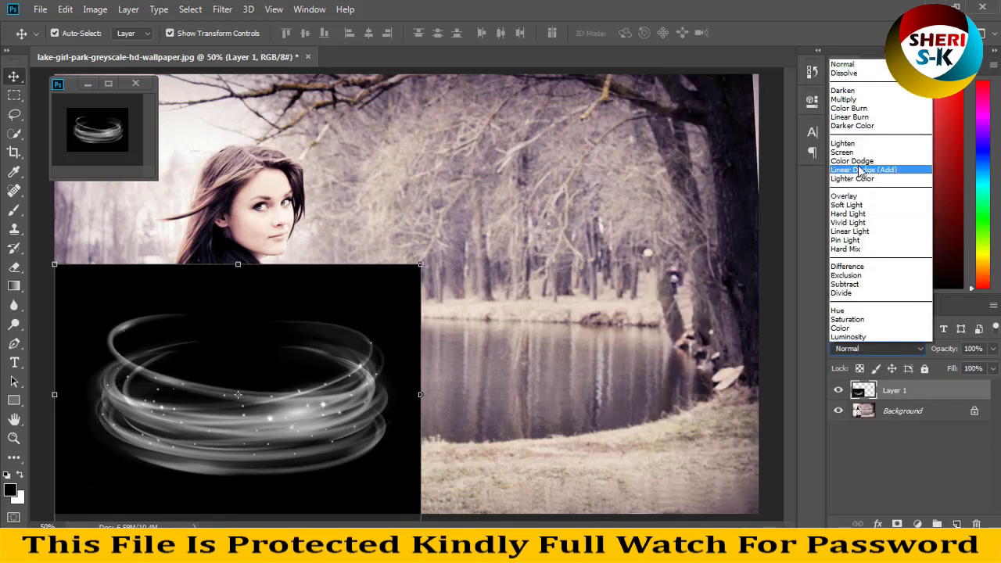
left_click(858, 153)
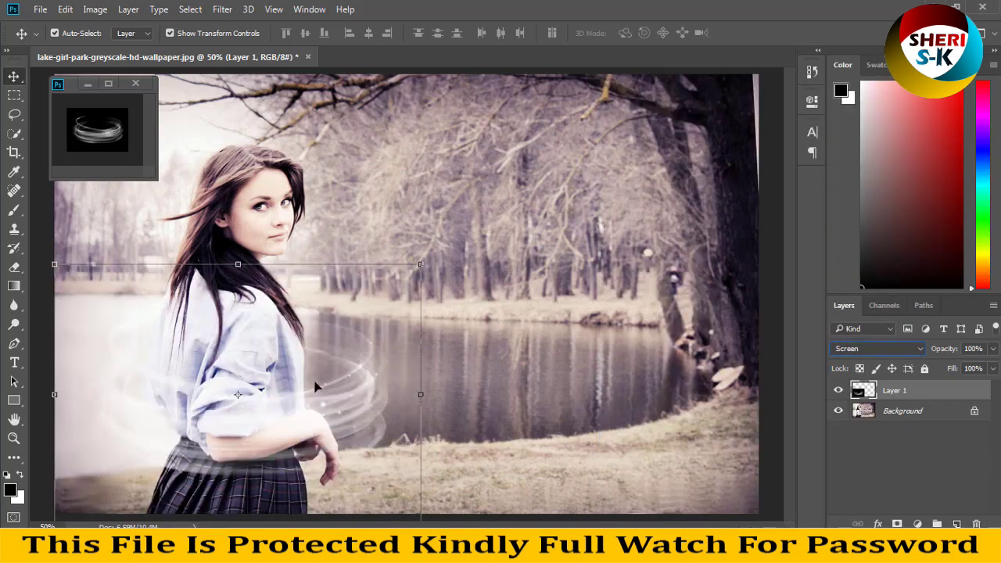
left_click_drag(315, 385, 301, 369)
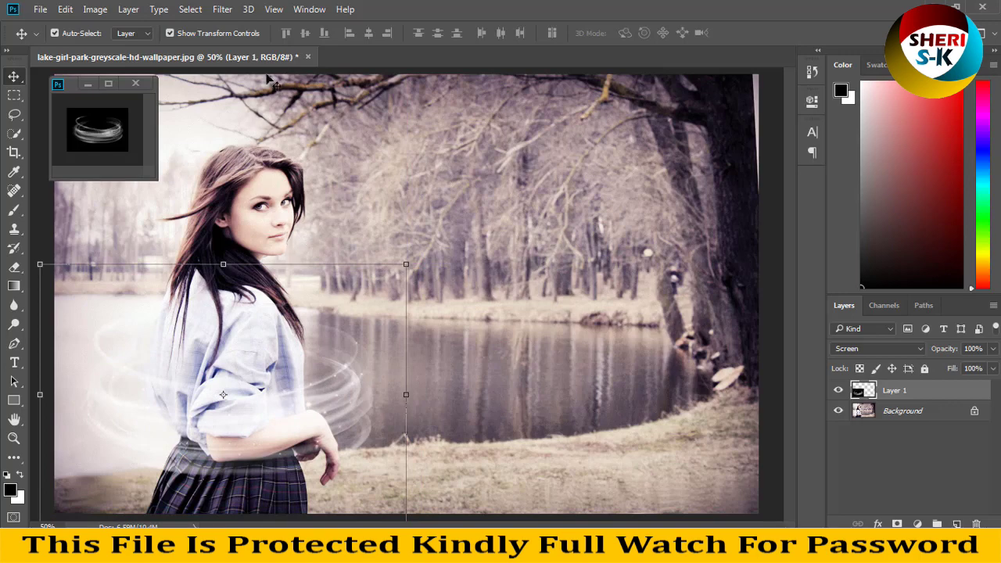
left_click(307, 60)
left_click(507, 216)
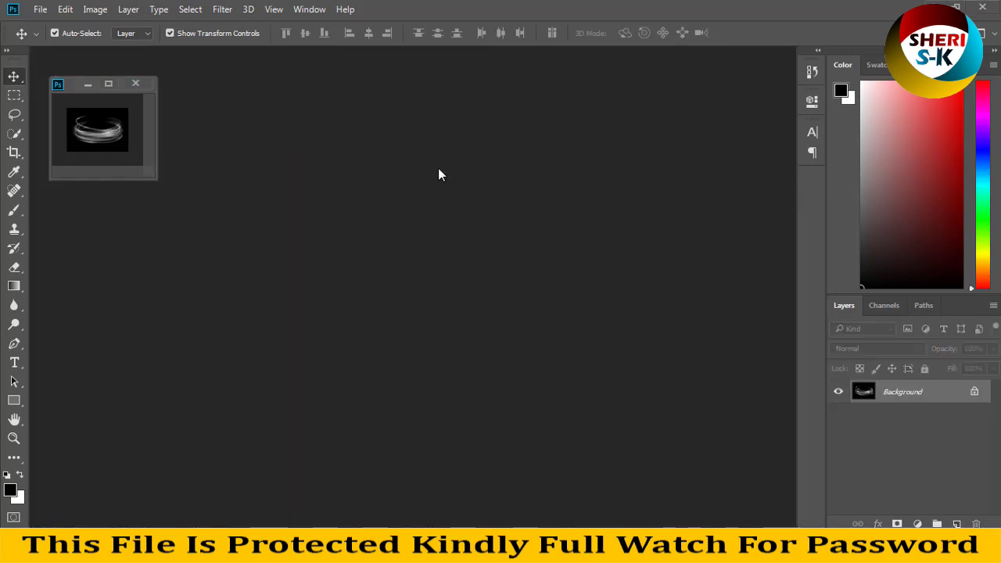
Step: Open the shopping woman photo from the Photos folder in its own window
double_click(438, 167)
left_click(380, 189)
double_click(201, 137)
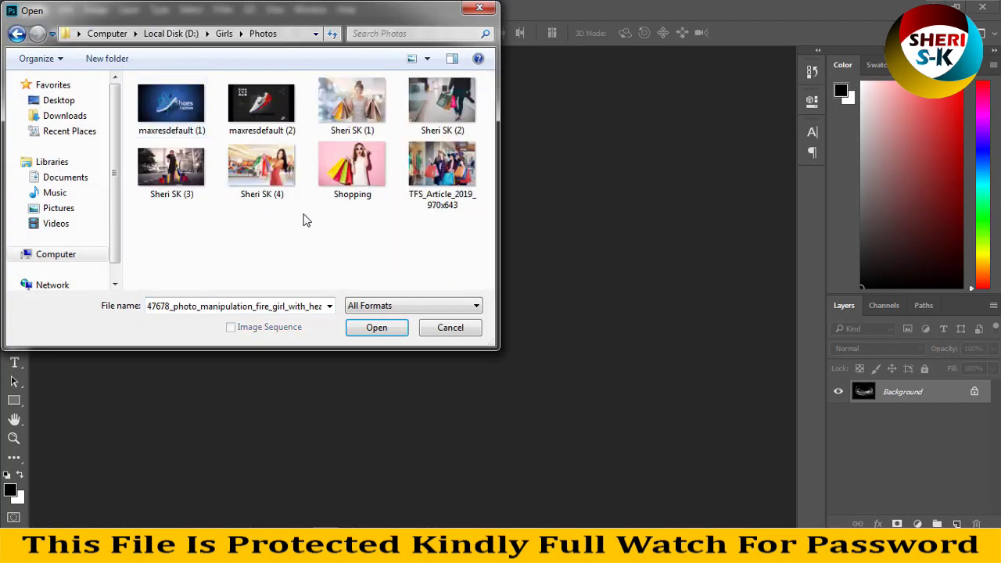
left_click(176, 157)
double_click(175, 157)
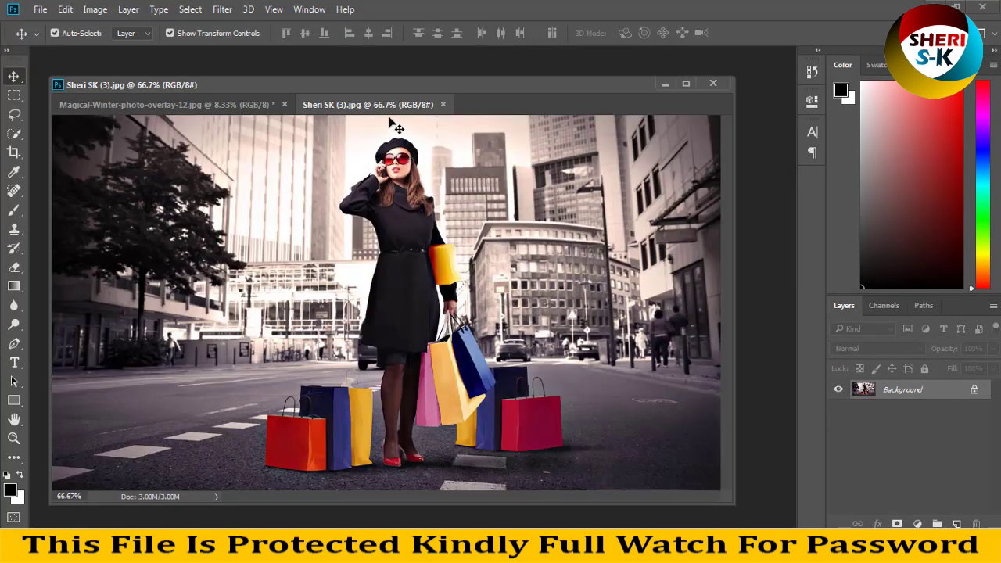
left_click_drag(391, 117, 395, 142)
Step: Place the ring overlay onto the shopping photo and set it to Screen blending
left_click(173, 205)
left_click_drag(421, 296, 653, 192)
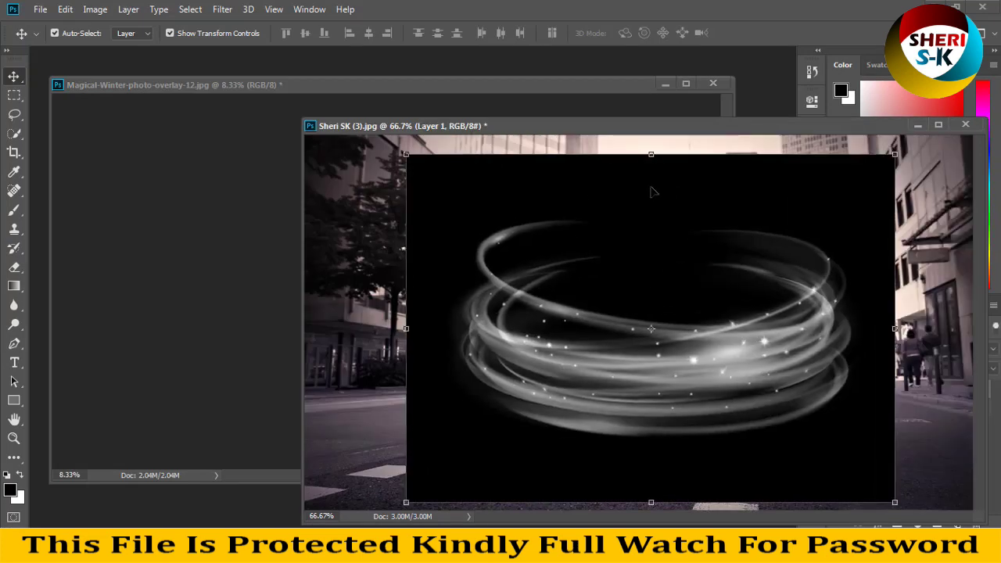
left_click(665, 84)
left_click_drag(712, 122, 514, 93)
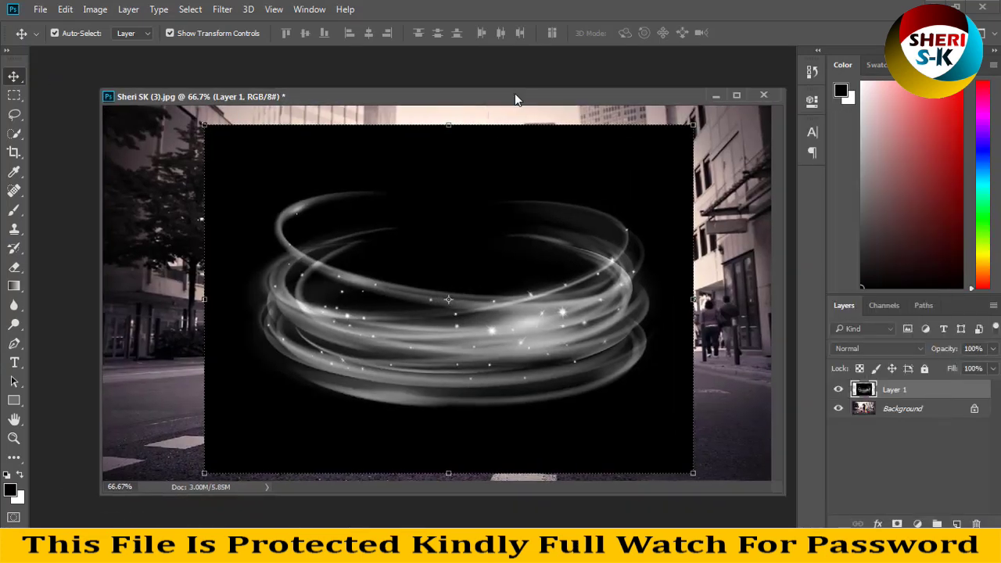
left_click(880, 349)
left_click(860, 148)
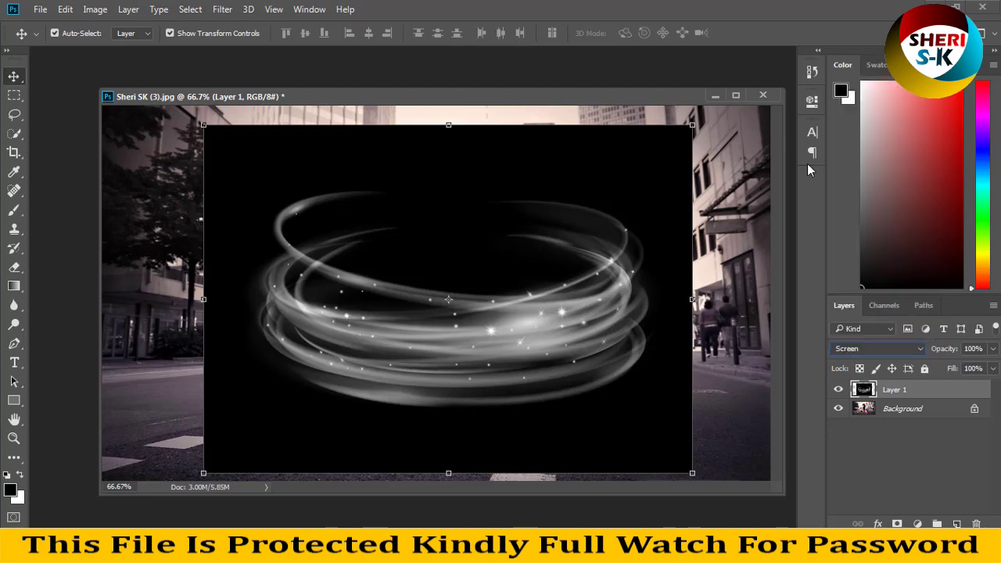
Step: Shrink the light rings to about 42% and wrap them around the woman's waist
left_click_drag(502, 319, 496, 344)
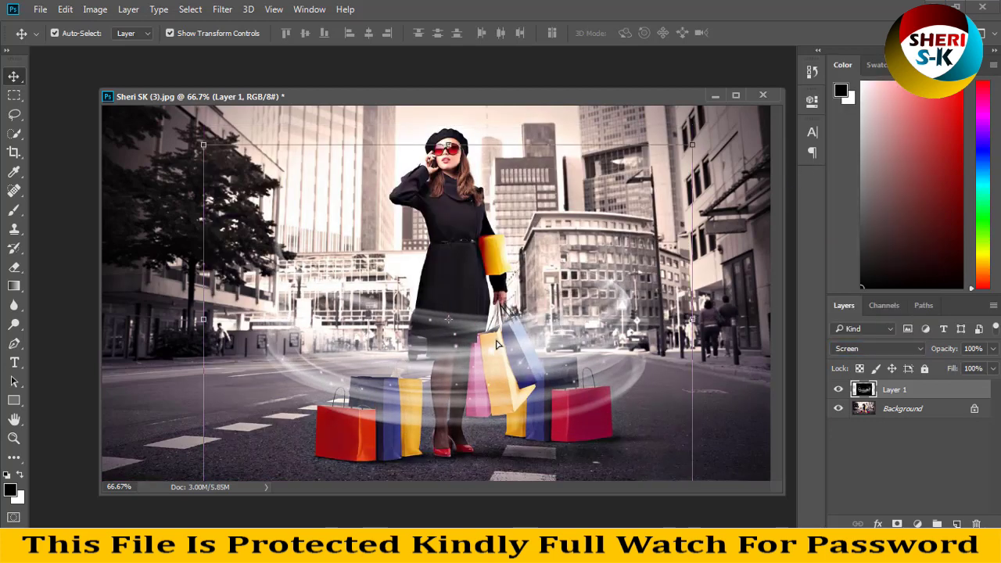
key("ctrl+minus")
key("ctrl+minus")
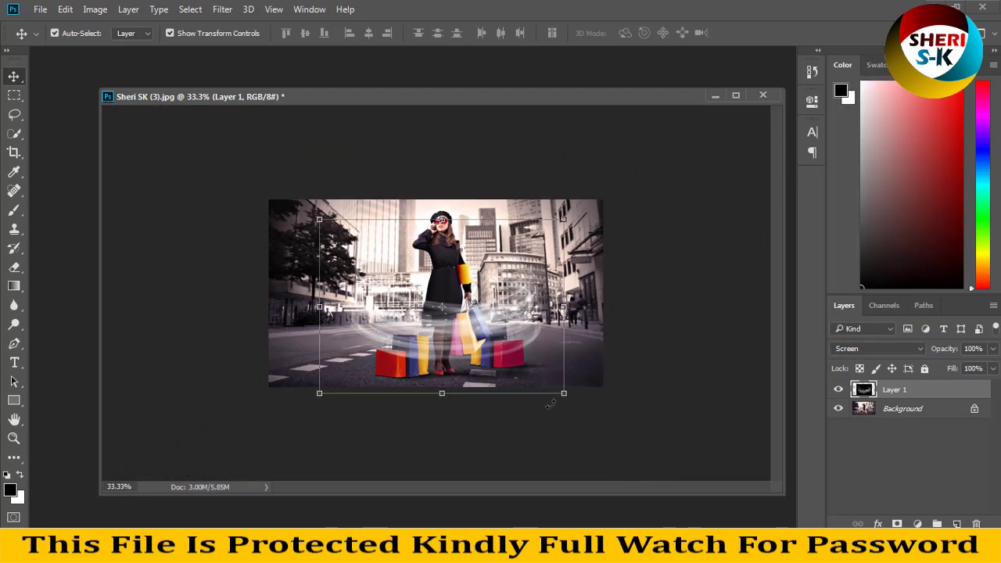
left_click_drag(563, 394, 494, 344)
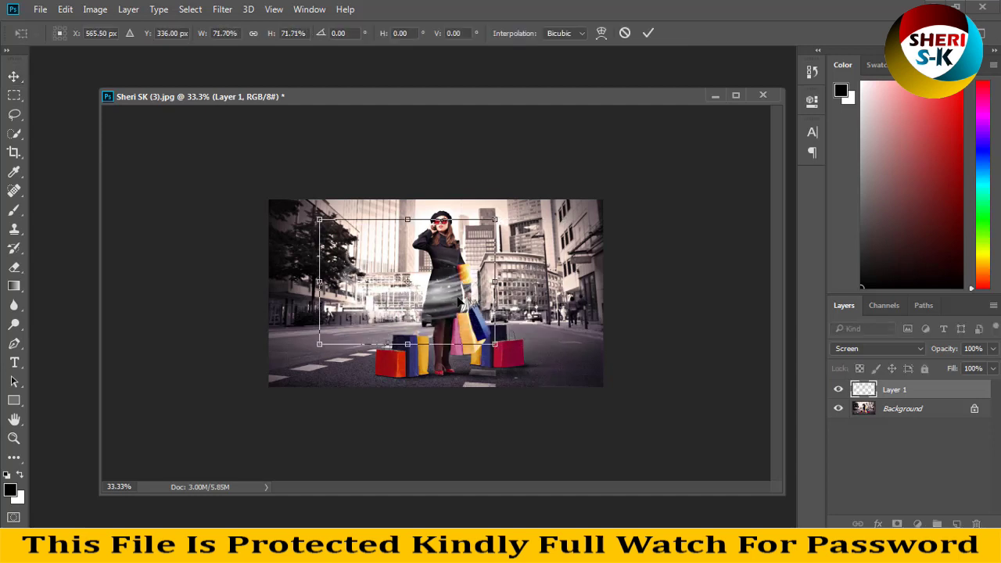
left_click_drag(458, 300, 505, 308)
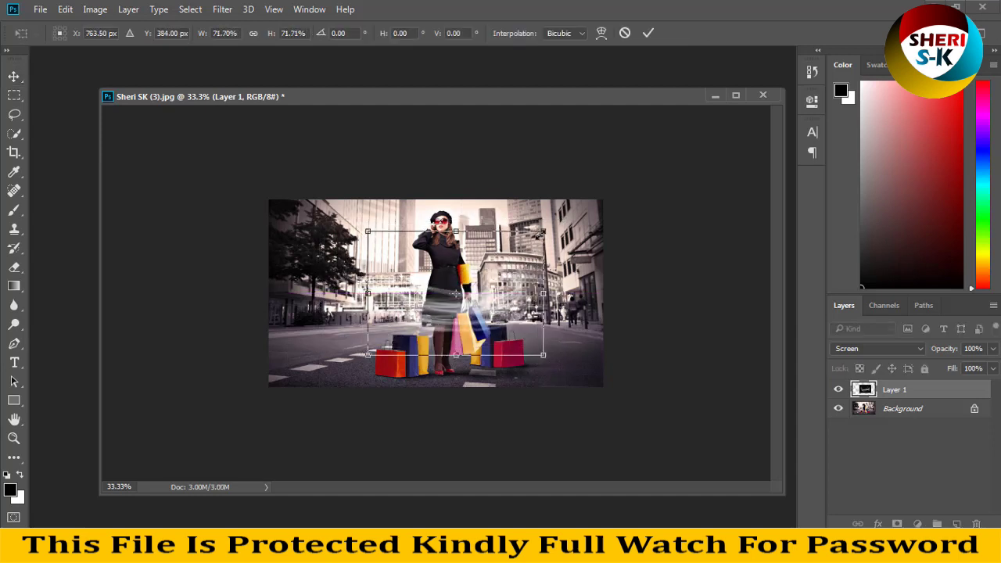
left_click_drag(541, 234, 468, 284)
left_click_drag(444, 316, 463, 291)
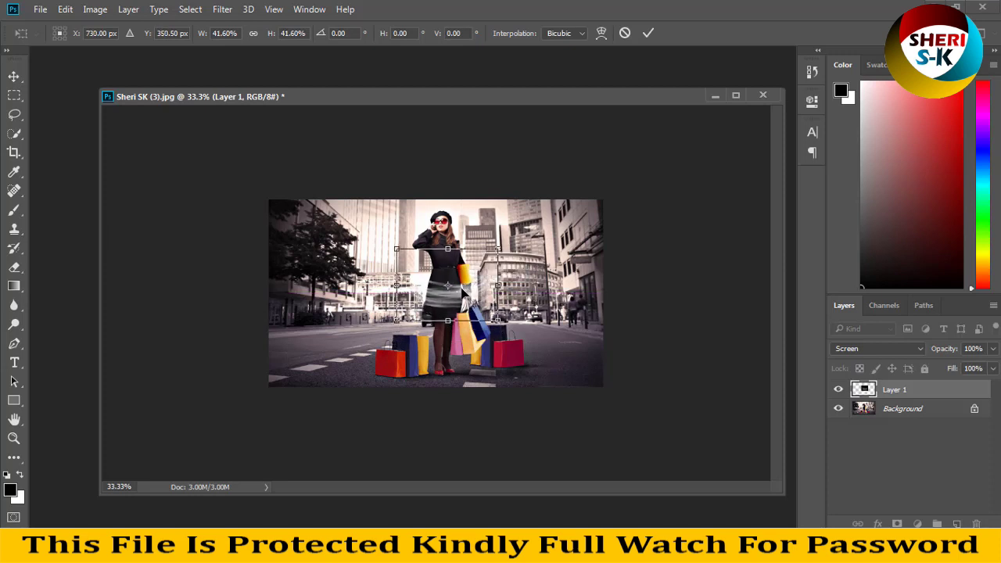
key("Return")
Step: Close Sheri SK (3).jpg and the winter overlay document, answering the save prompt
left_click(541, 328)
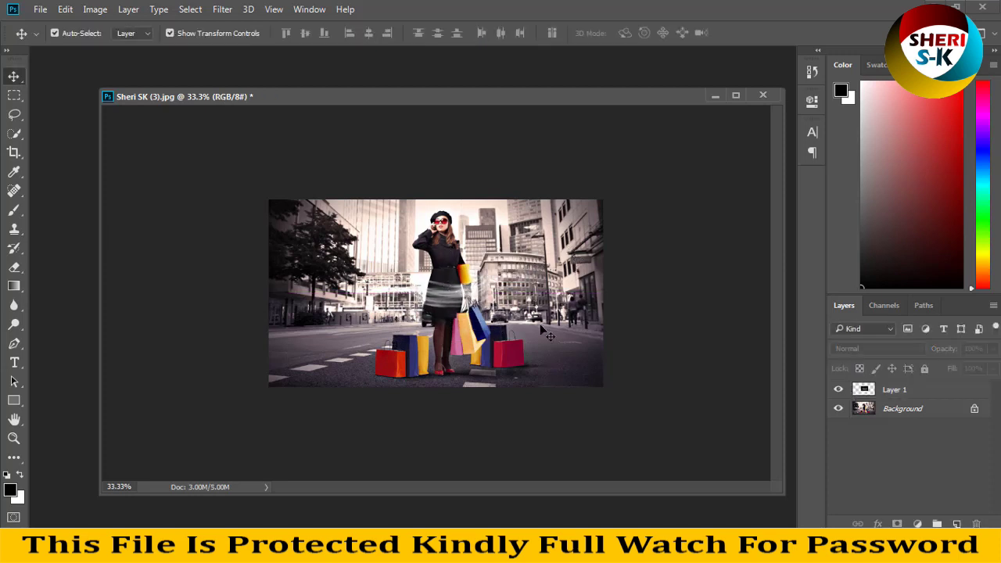
left_click(768, 99)
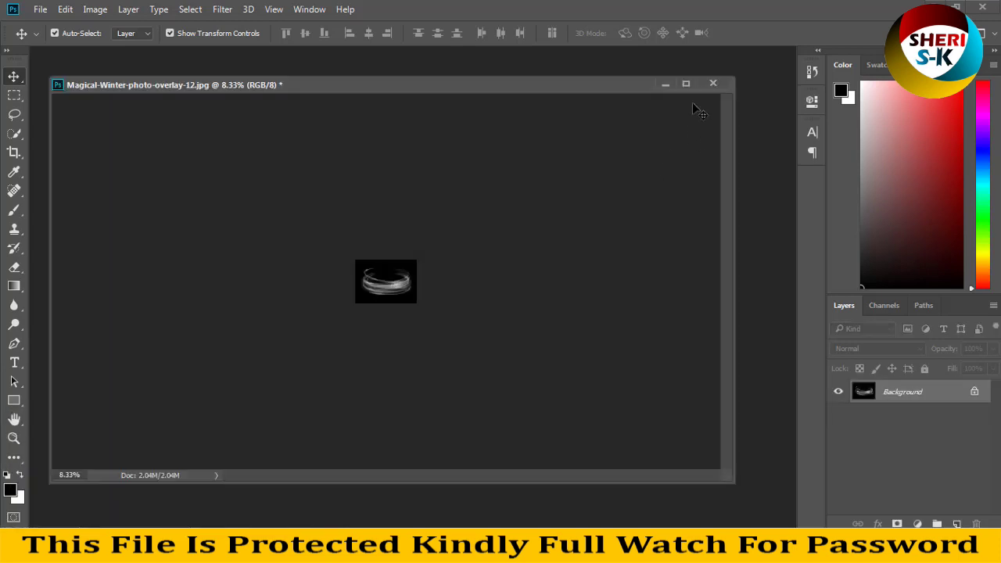
left_click(712, 84)
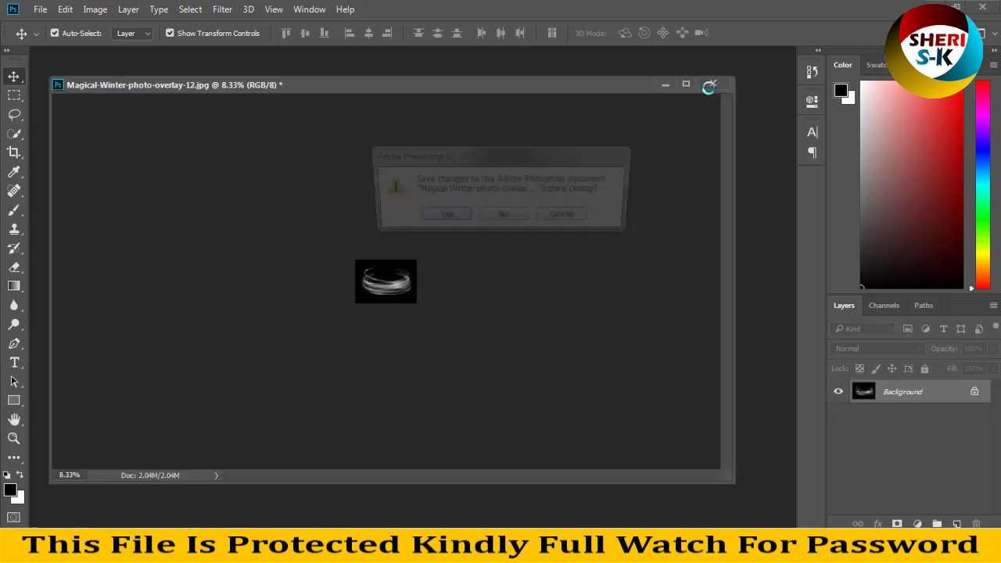
left_click(524, 221)
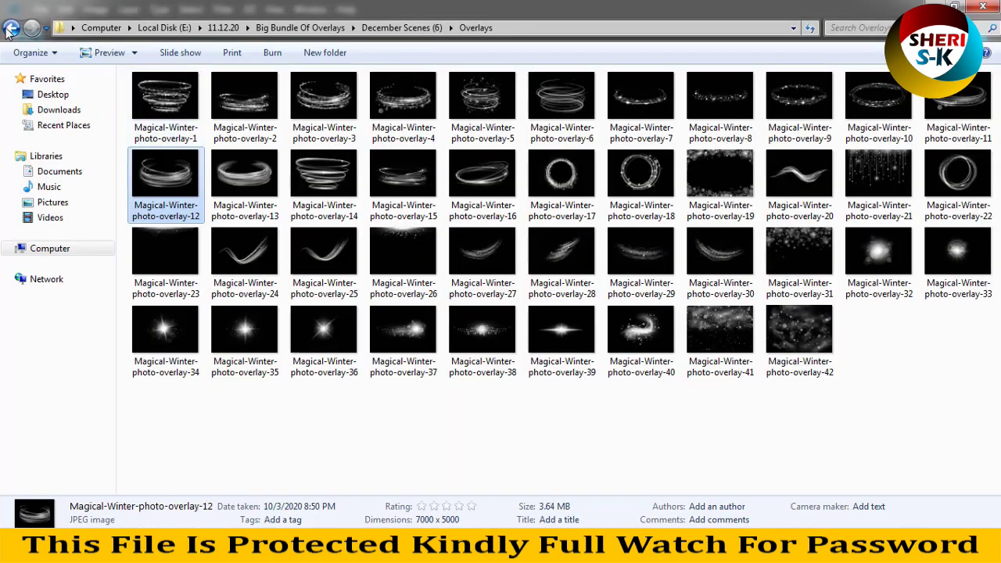
Step: Browse the December Scenes folder, looking into Falling Snow and Winter Lights
left_click(10, 29)
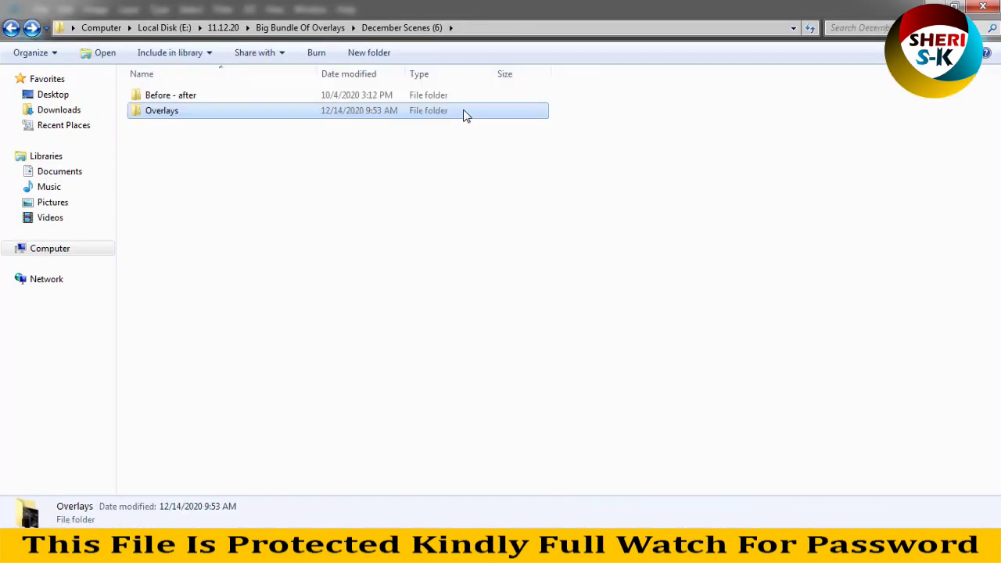
left_click(15, 28)
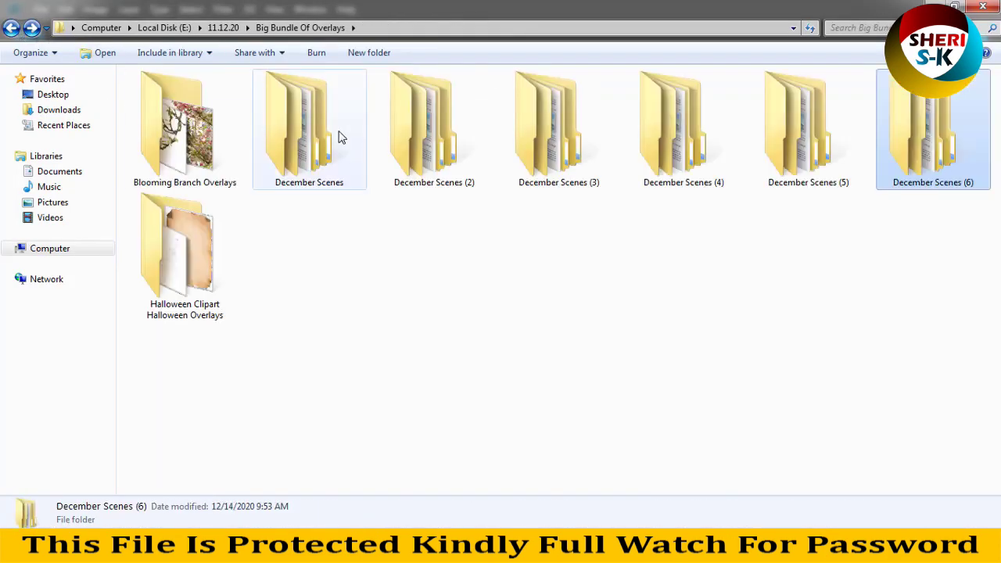
double_click(317, 134)
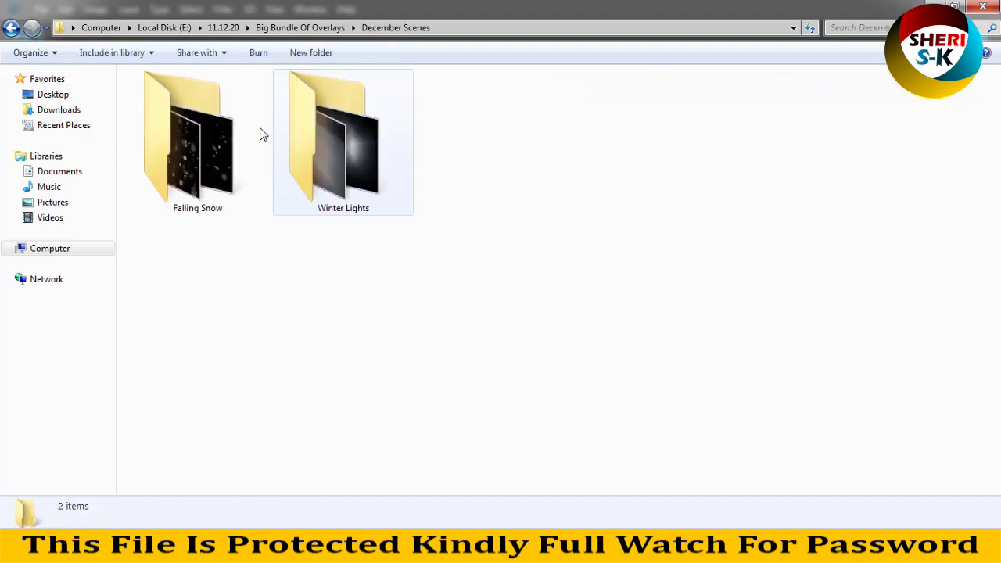
double_click(202, 139)
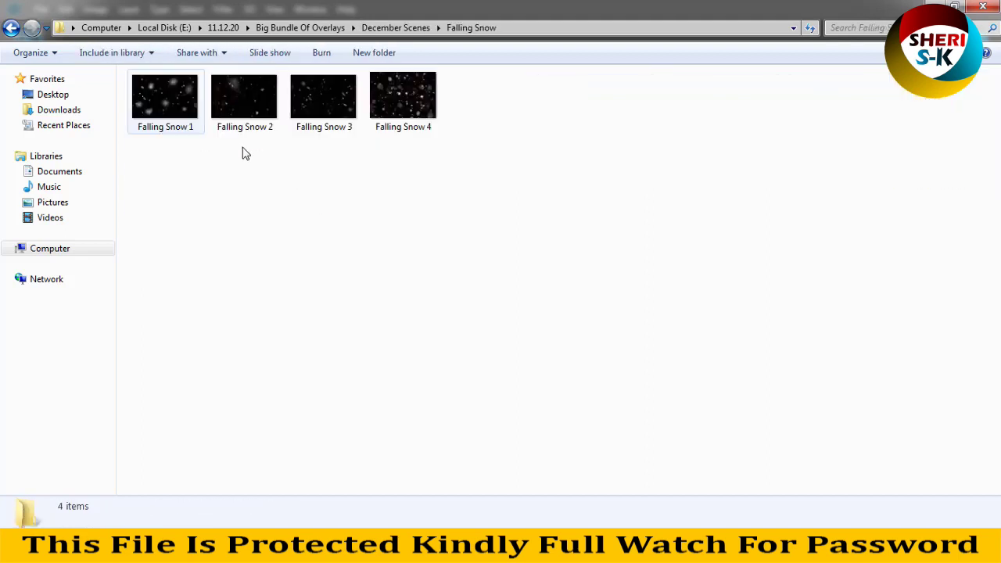
left_click(167, 98)
left_click_drag(168, 98, 350, 321)
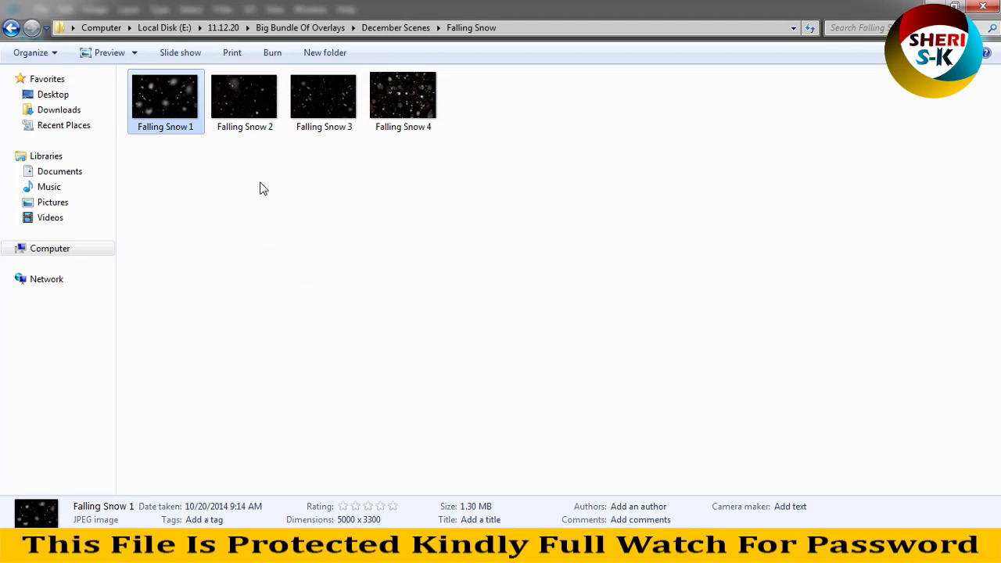
left_click(10, 28)
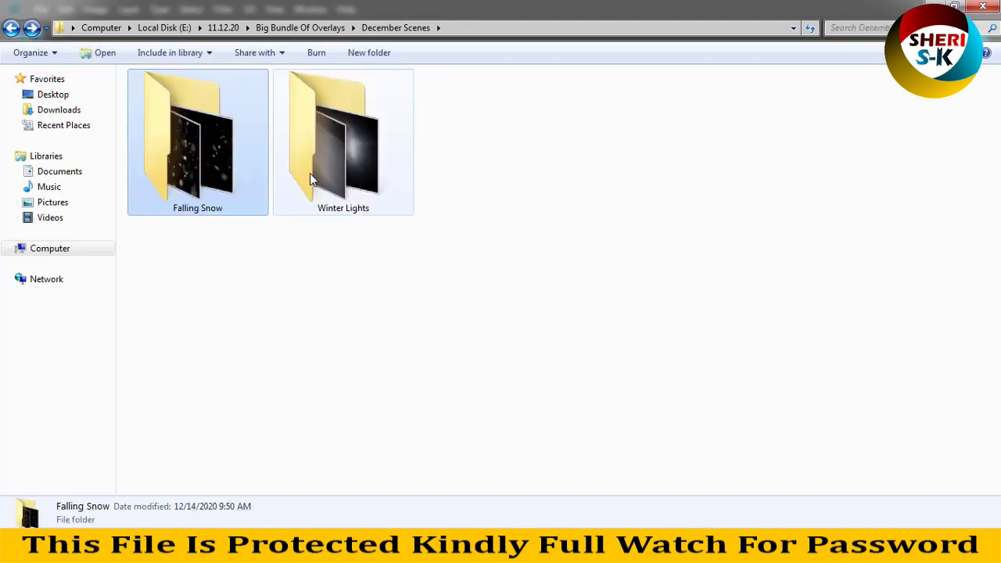
double_click(328, 141)
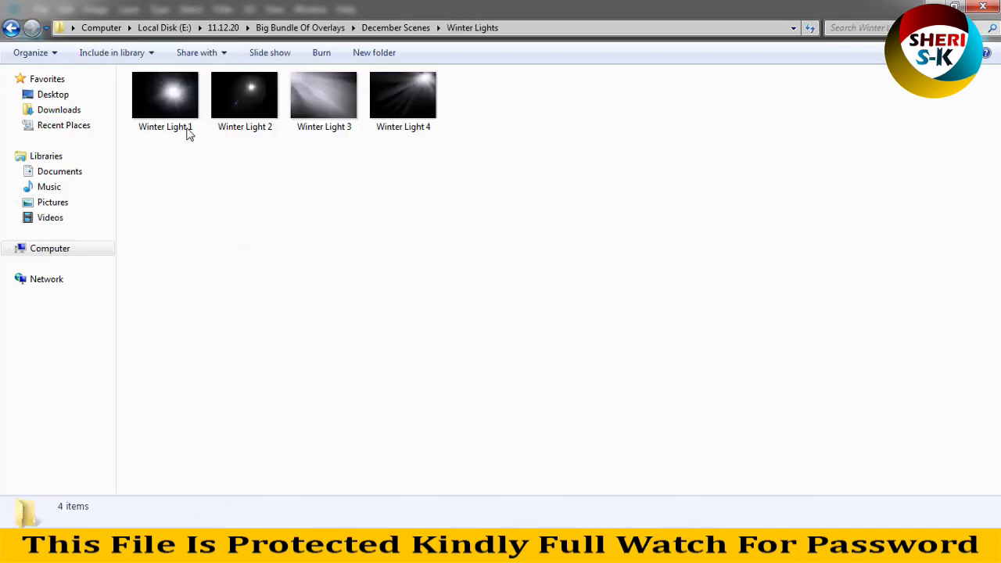
left_click(11, 29)
left_click(12, 28)
Step: Go to December Scenes (2) > OVERLAYS, check FROST and LIGHTS, then open SNOW
double_click(438, 123)
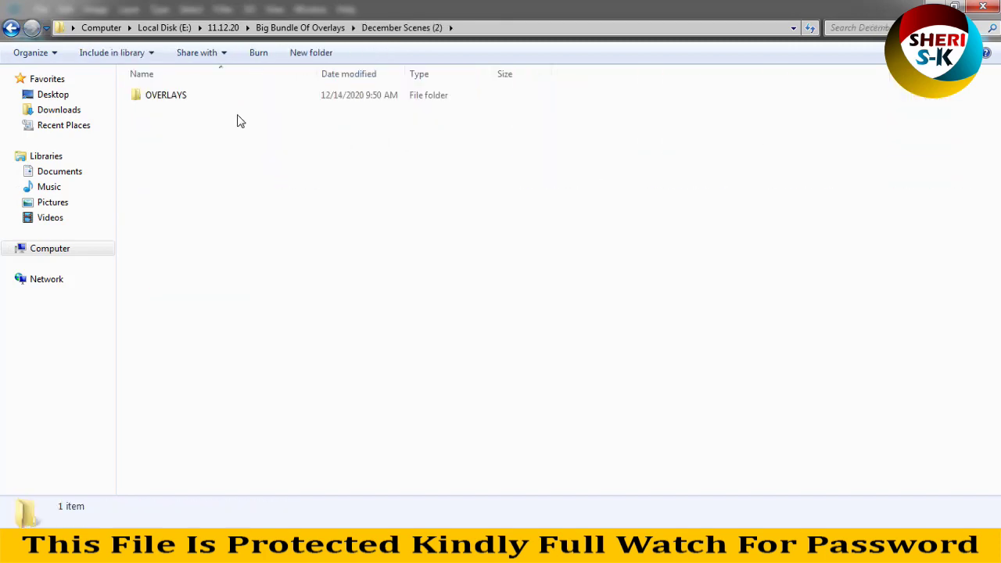
double_click(163, 94)
double_click(187, 125)
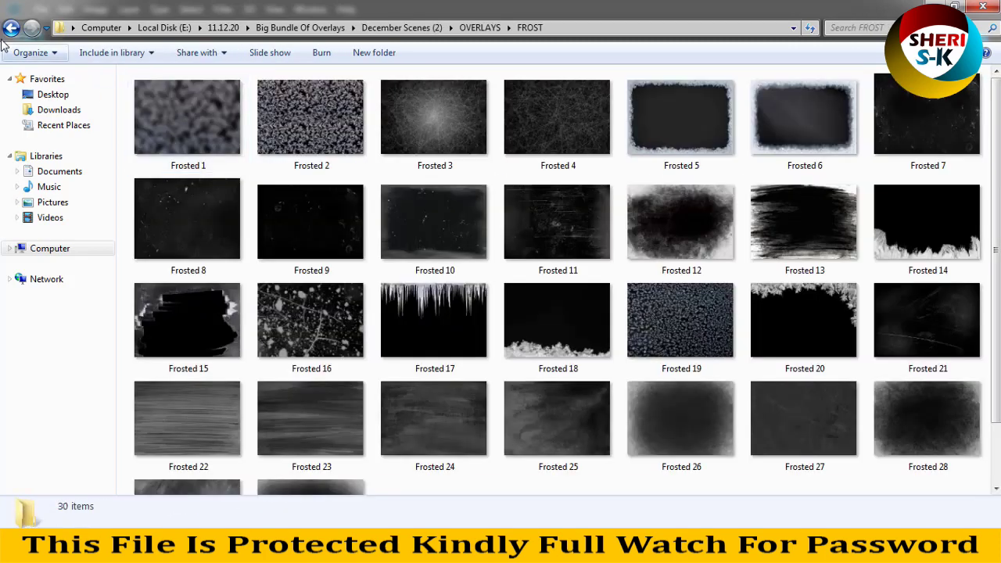
left_click(11, 29)
double_click(262, 121)
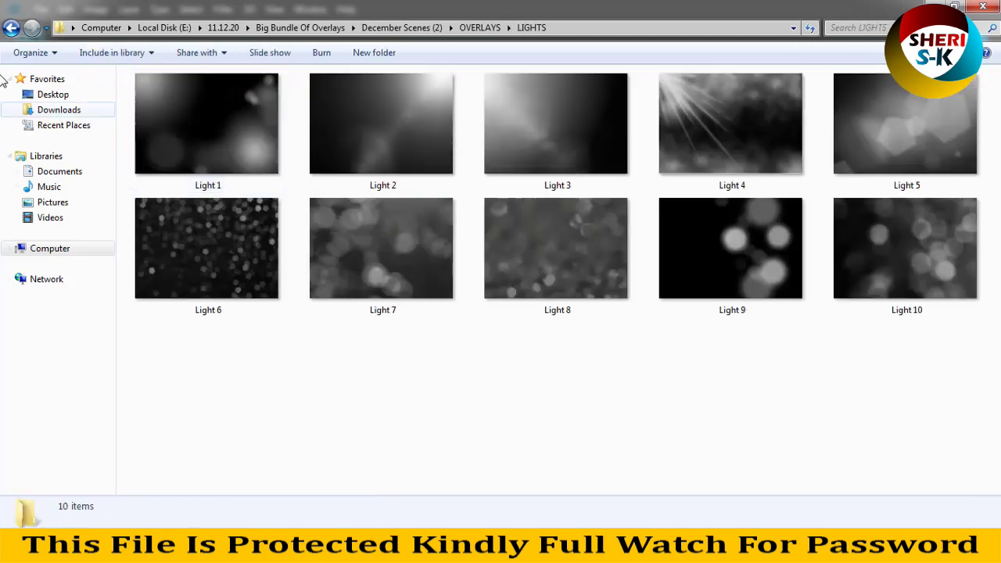
left_click(10, 29)
double_click(365, 112)
scroll(329, 279, "down", 1)
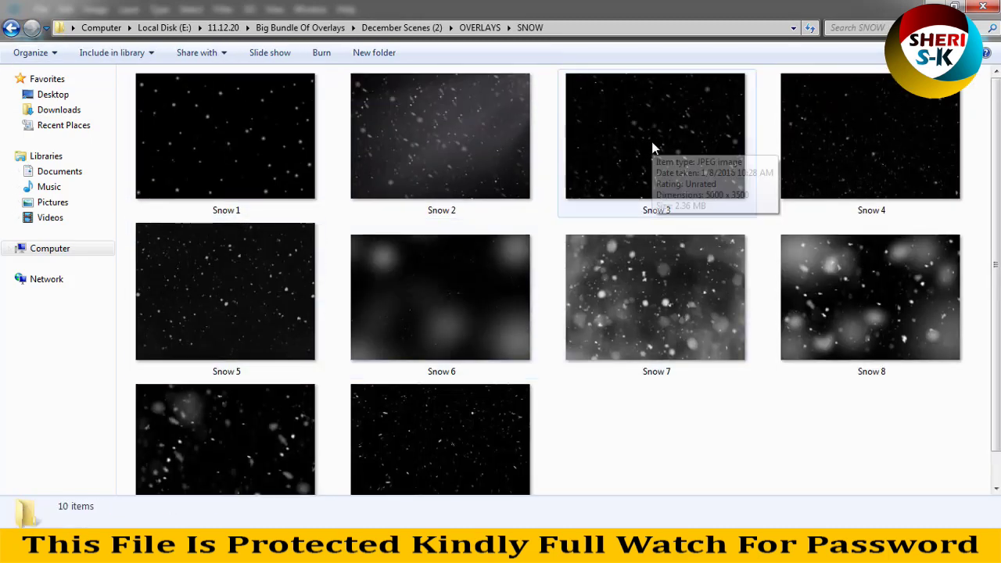
Step: Open Snow 3.jpg in its own window, resize it to 600 × 420 px, and open the file browser
left_click_drag(634, 126, 297, 195)
left_click_drag(116, 56, 183, 124)
right_click(183, 124)
left_click(223, 148)
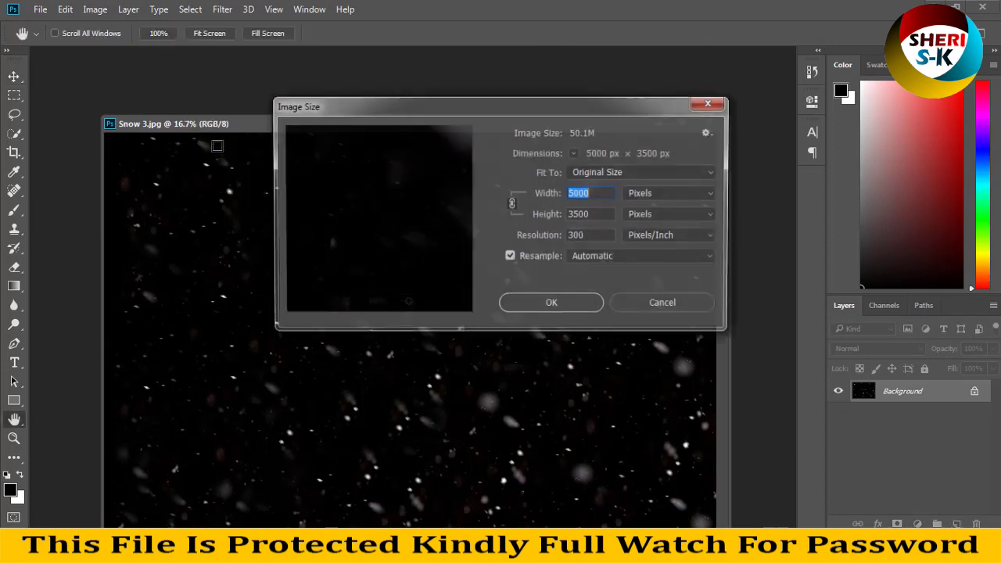
type("4")
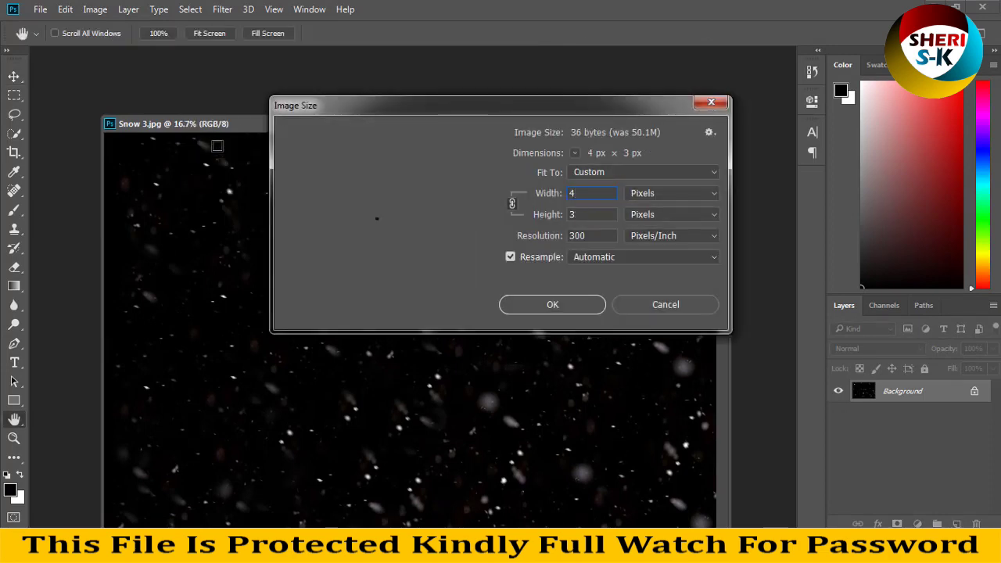
type("00")
key("Return")
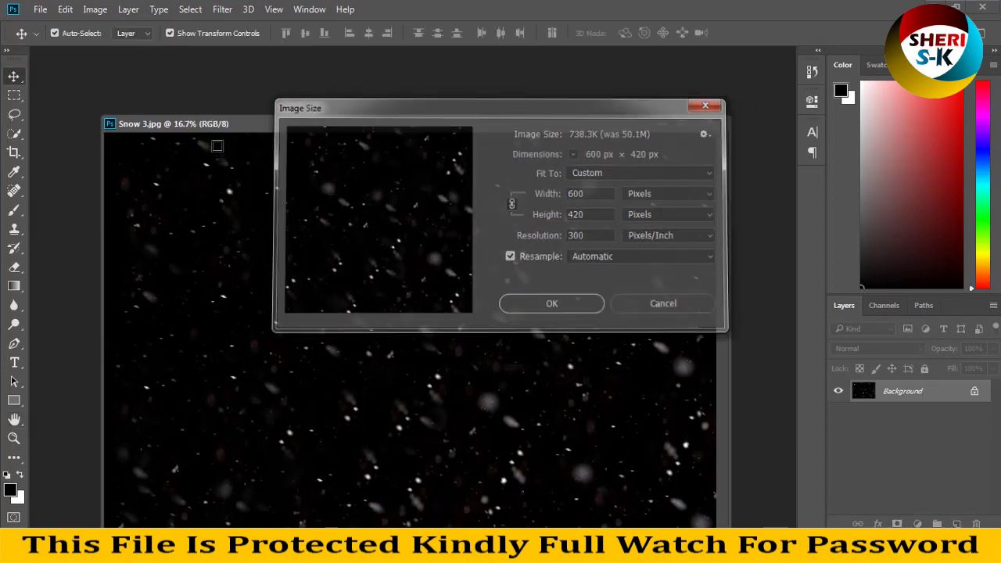
key("ctrl+o")
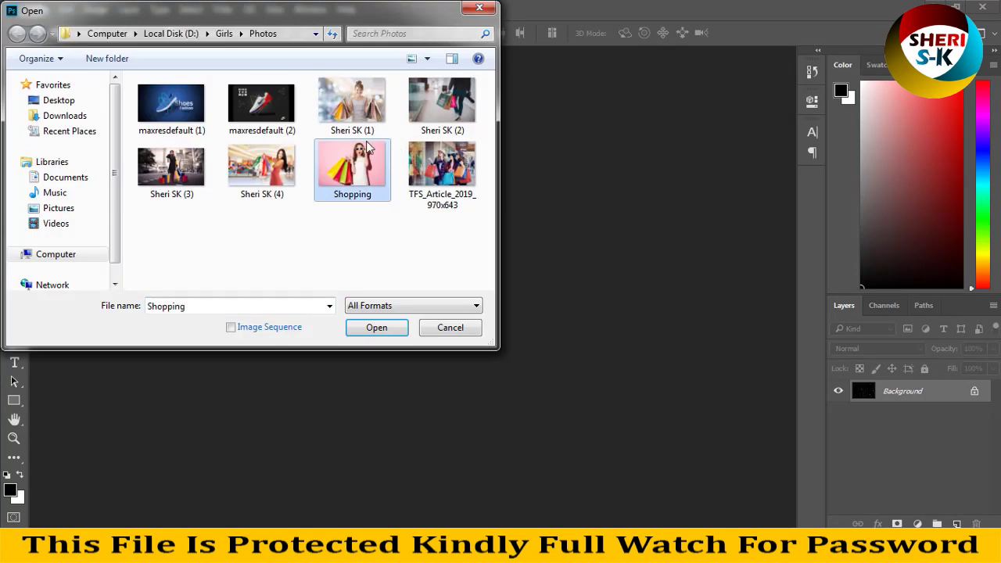
Step: Open Sheri SK (3).jpg in a floating window beside the snow image
left_click(190, 174)
double_click(190, 173)
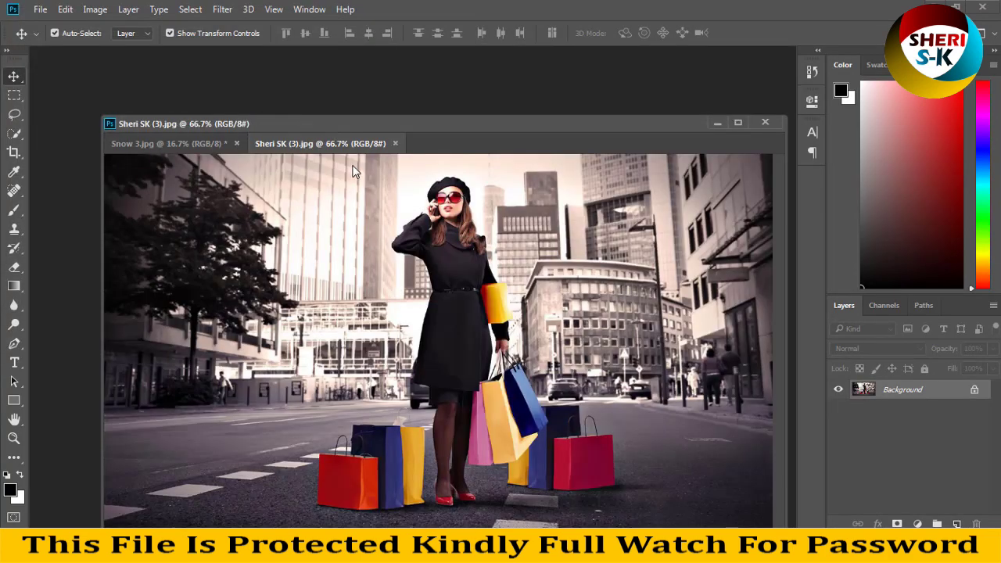
left_click_drag(324, 143, 239, 245)
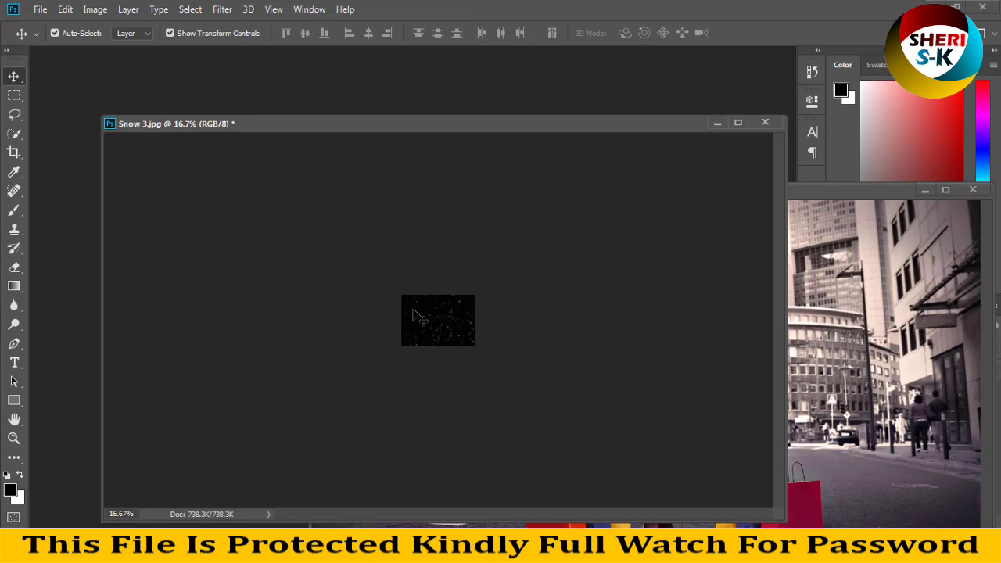
Step: Resize Snow 3 to 1000 × 700 px and drag it onto the shopping photo as Layer 1
key("ctrl+z")
right_click(443, 124)
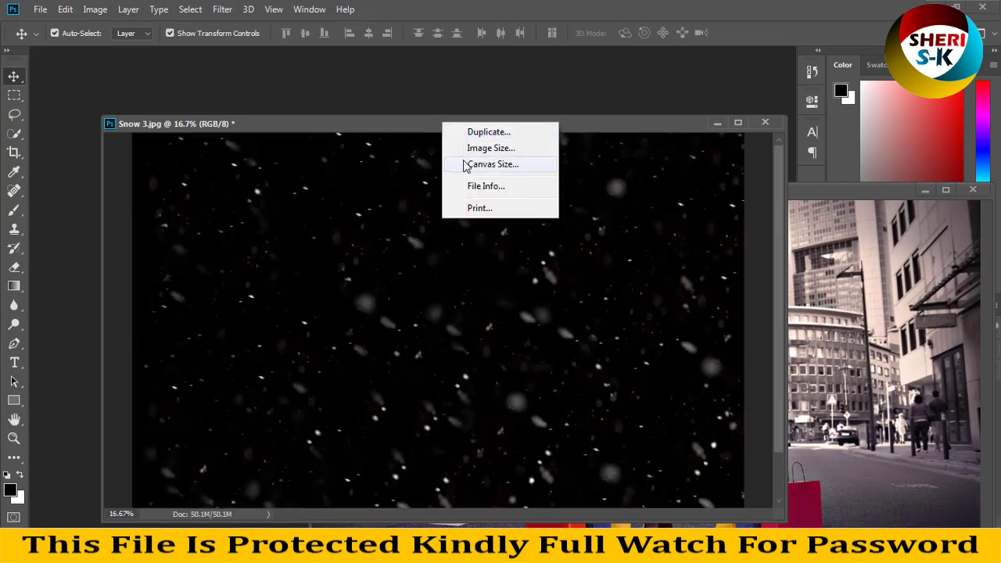
left_click(469, 150)
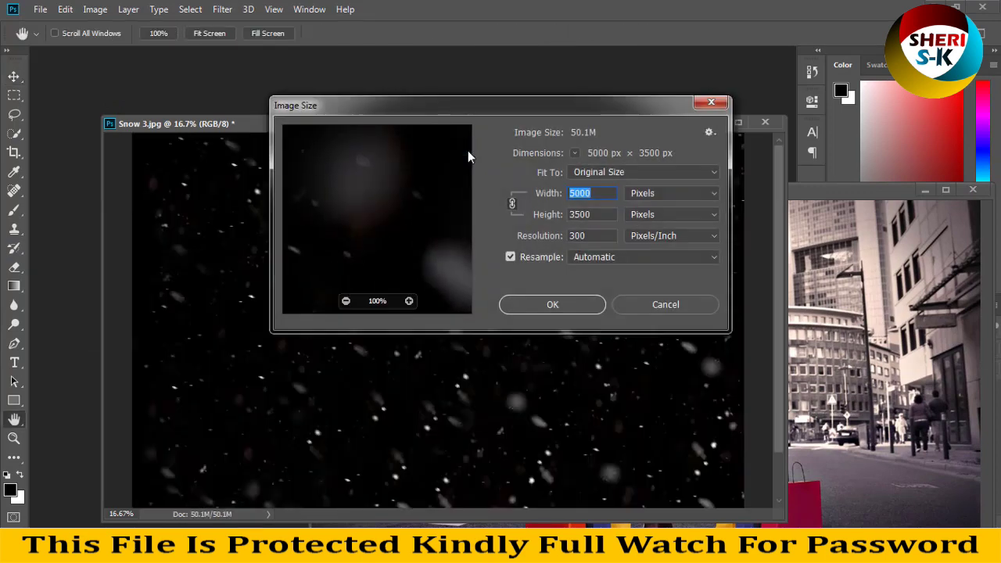
type("1000")
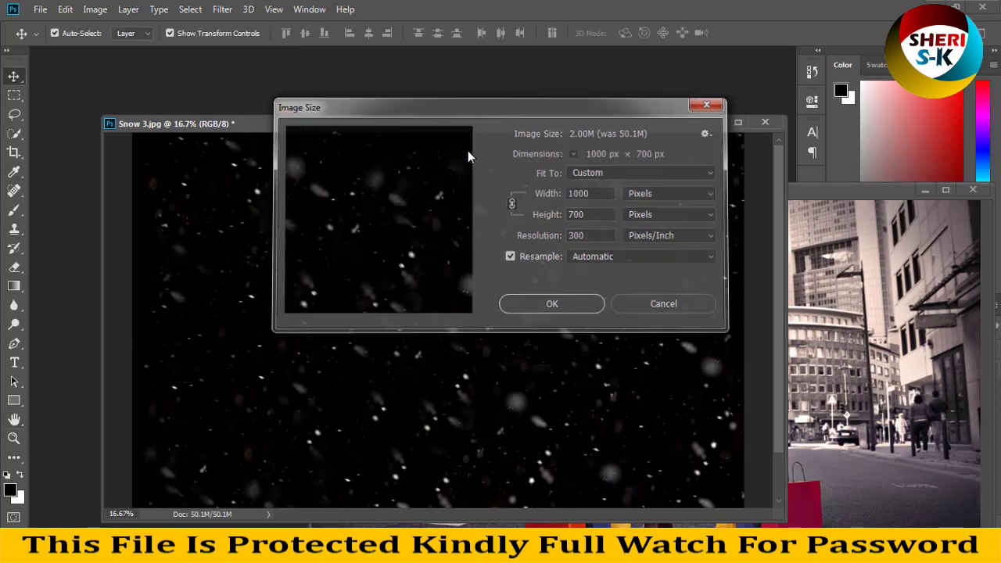
key("Return")
key("v")
left_click_drag(581, 331, 523, 341)
key("ctrl+minus")
key("ctrl+minus")
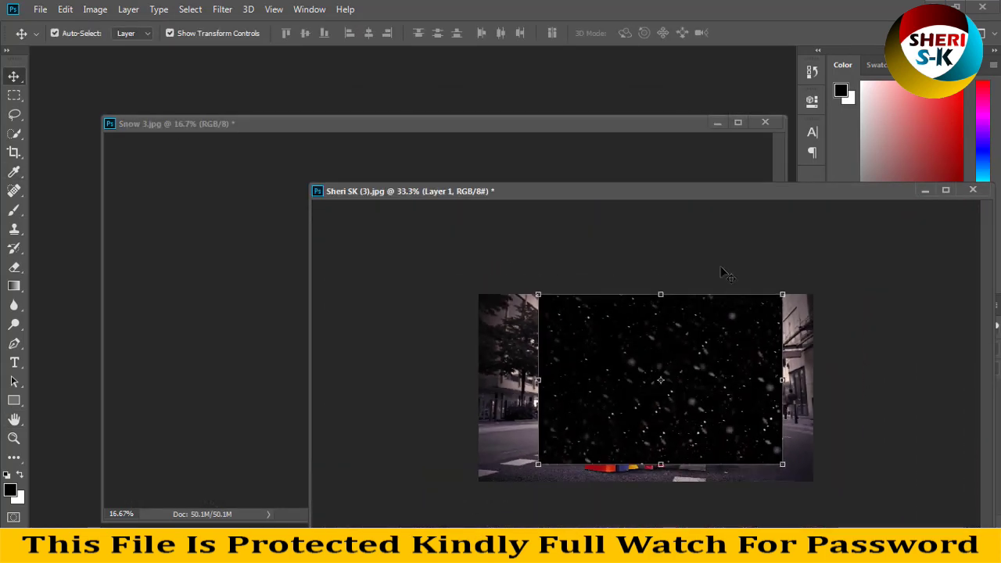
Step: Set the snow layer to Screen and enlarge it to about 142%, shifted down-left
left_click_drag(707, 188, 478, 96)
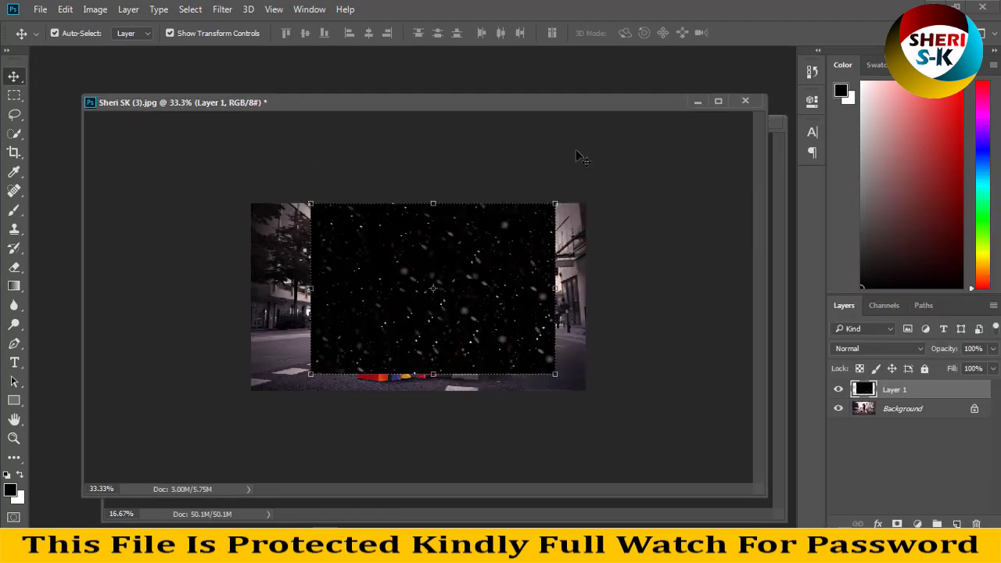
left_click(891, 354)
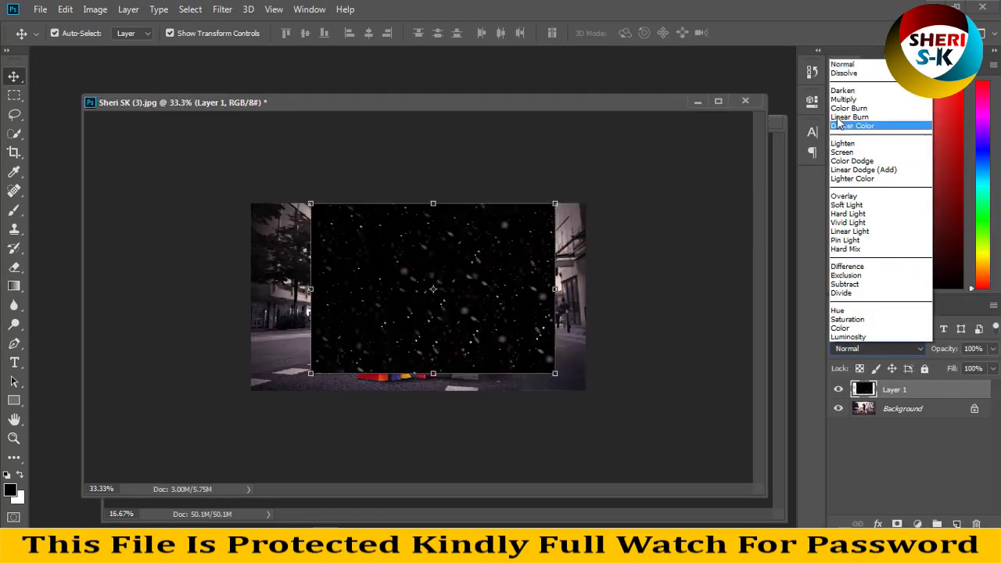
left_click(852, 156)
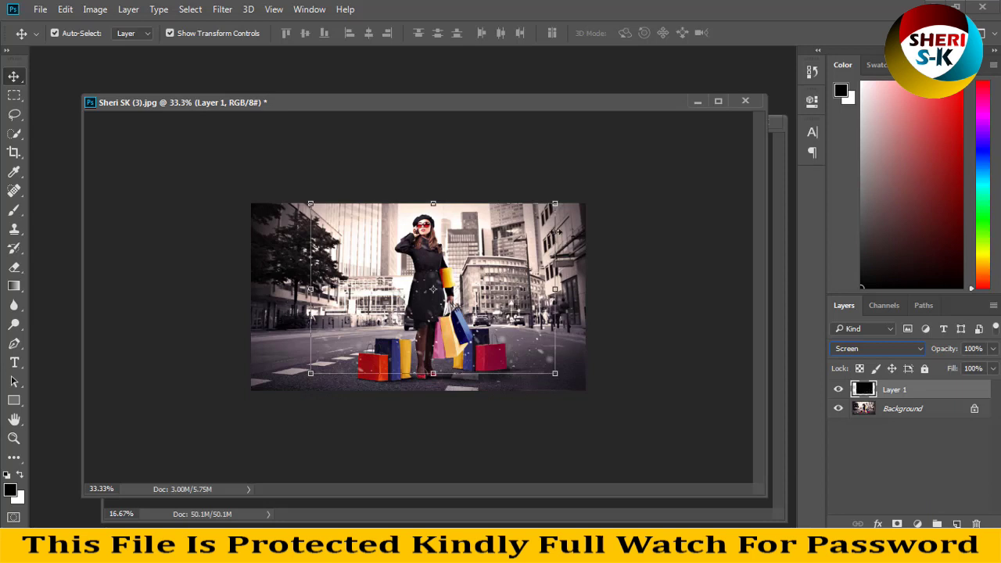
left_click_drag(555, 205, 658, 132)
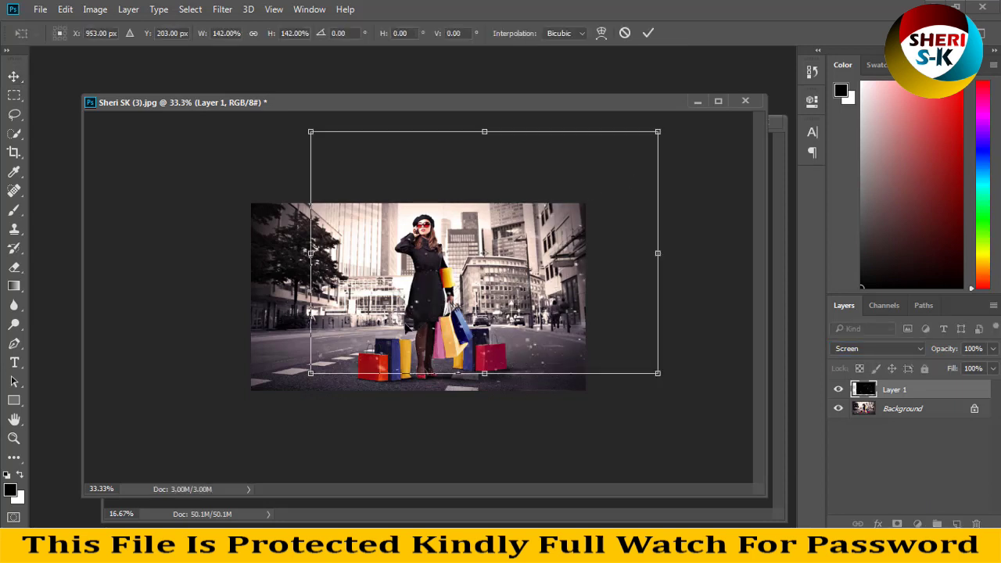
left_click_drag(414, 311, 349, 348)
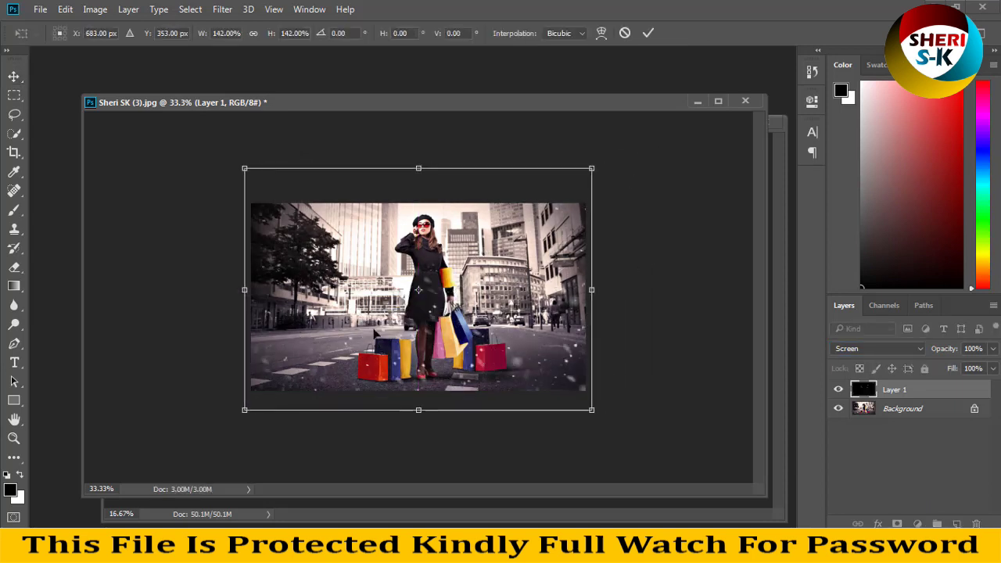
key("Return")
Step: Delete the snow overlay and close the shopping photo without saving
left_click(677, 276)
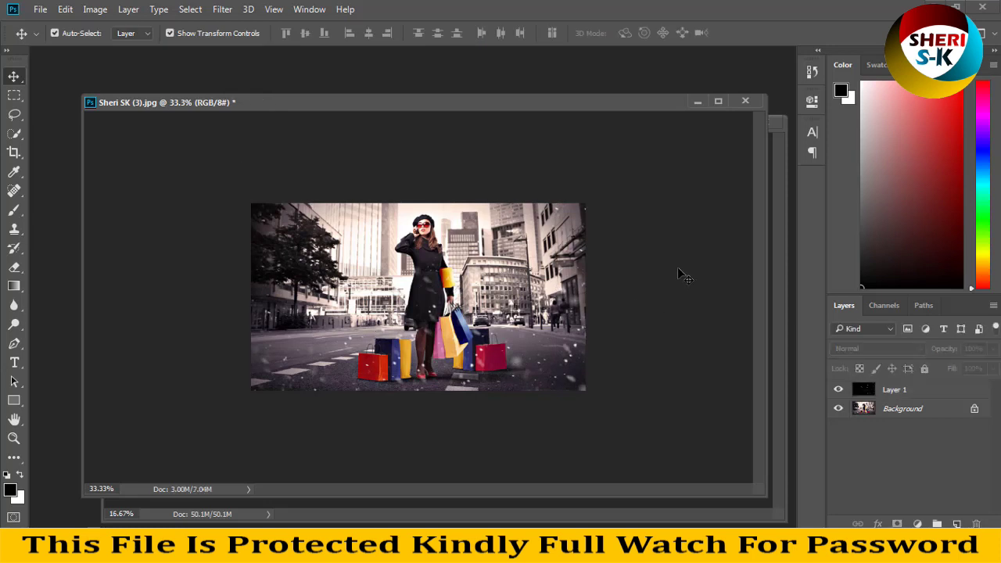
key("ctrl+z")
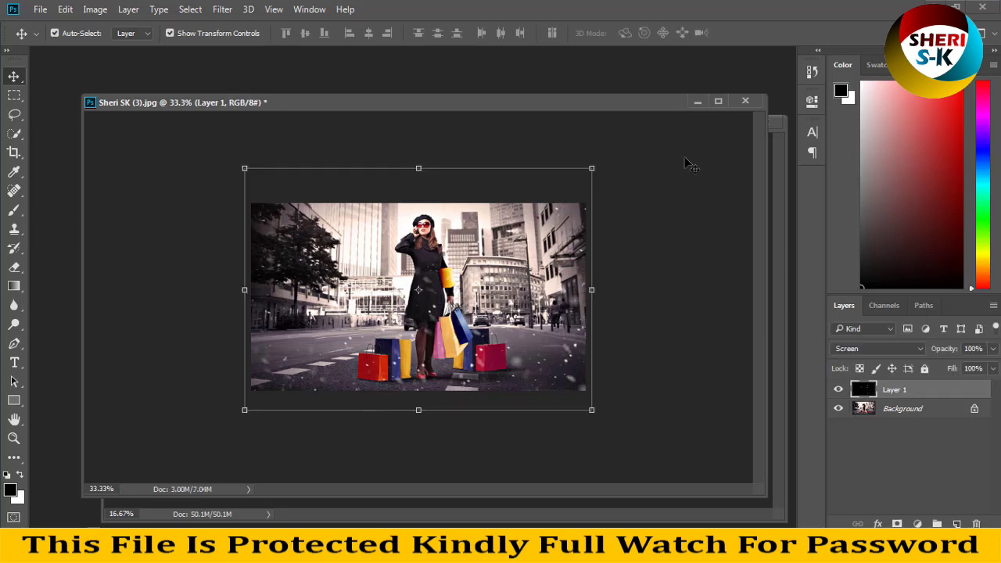
key("Delete")
left_click(745, 100)
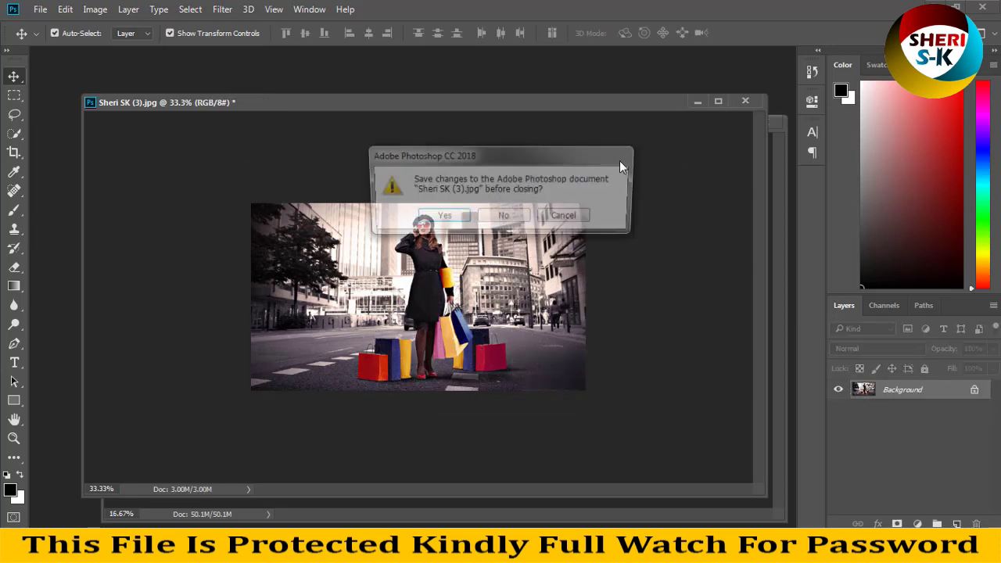
left_click(501, 218)
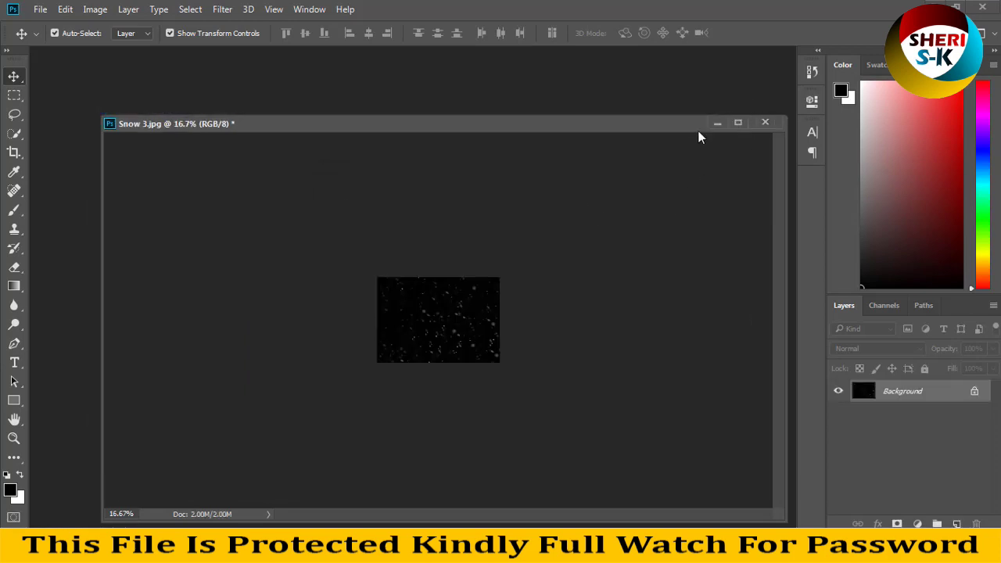
Step: Close Snow 3.jpg without saving and browse the Winter Lights folder in December Scenes (3)
left_click(765, 122)
left_click(503, 217)
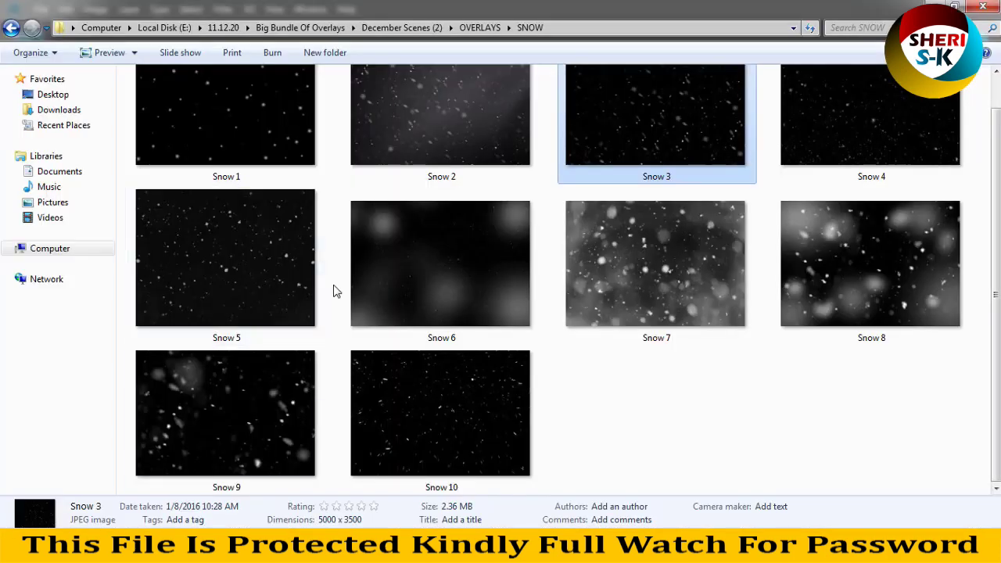
key("BackSpace")
key("BackSpace")
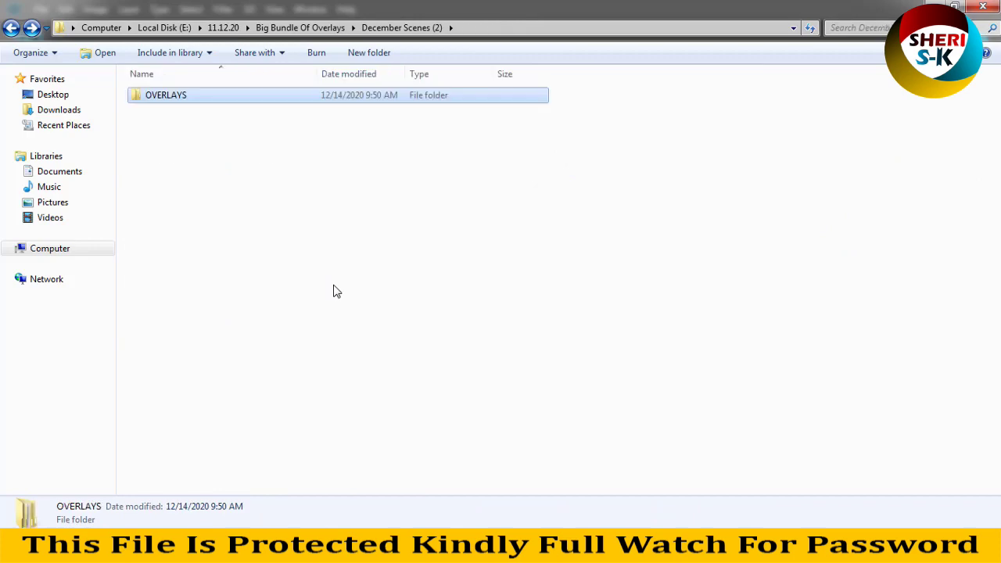
key("BackSpace")
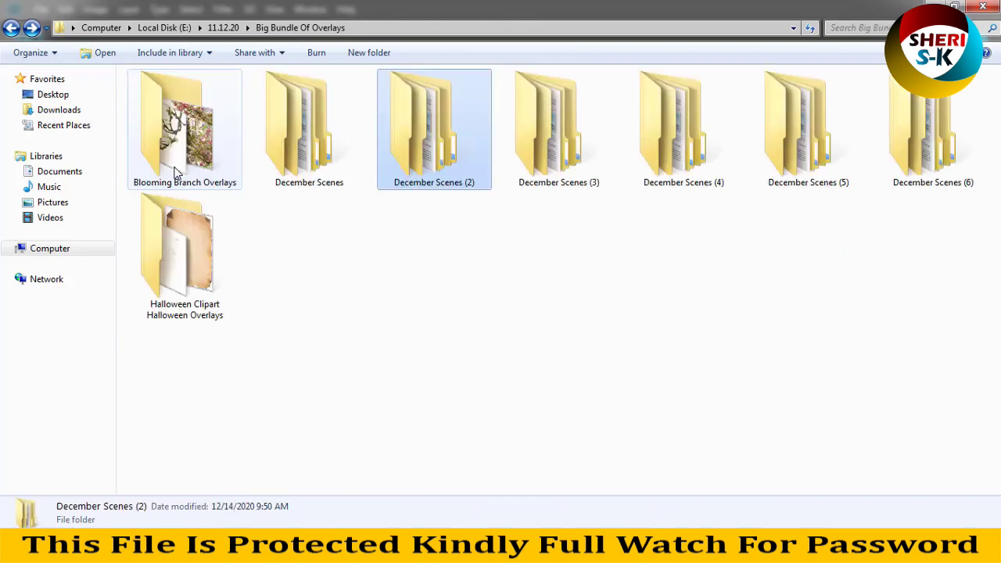
double_click(603, 118)
double_click(213, 109)
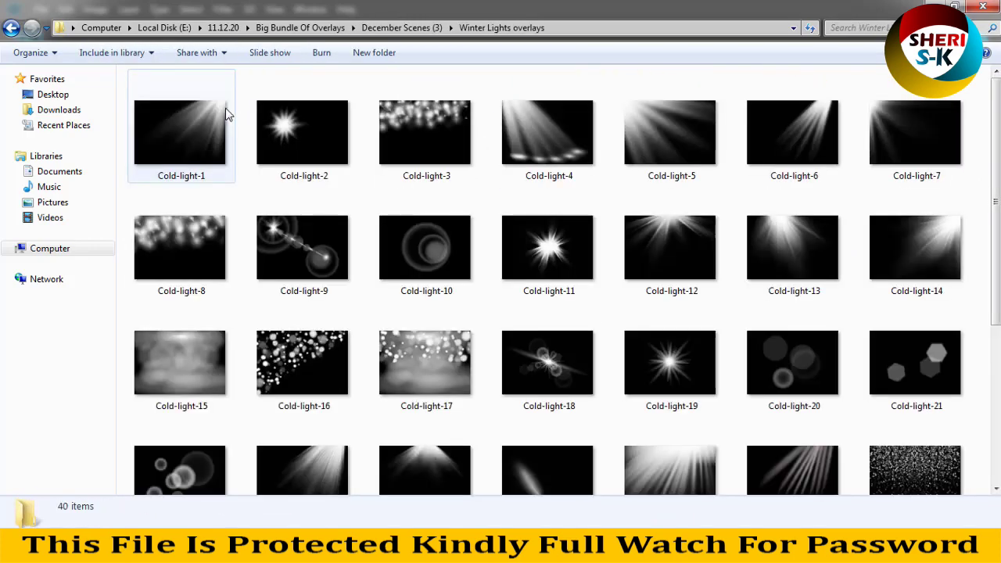
scroll(226, 188, "down", 3)
scroll(266, 233, "up", 3)
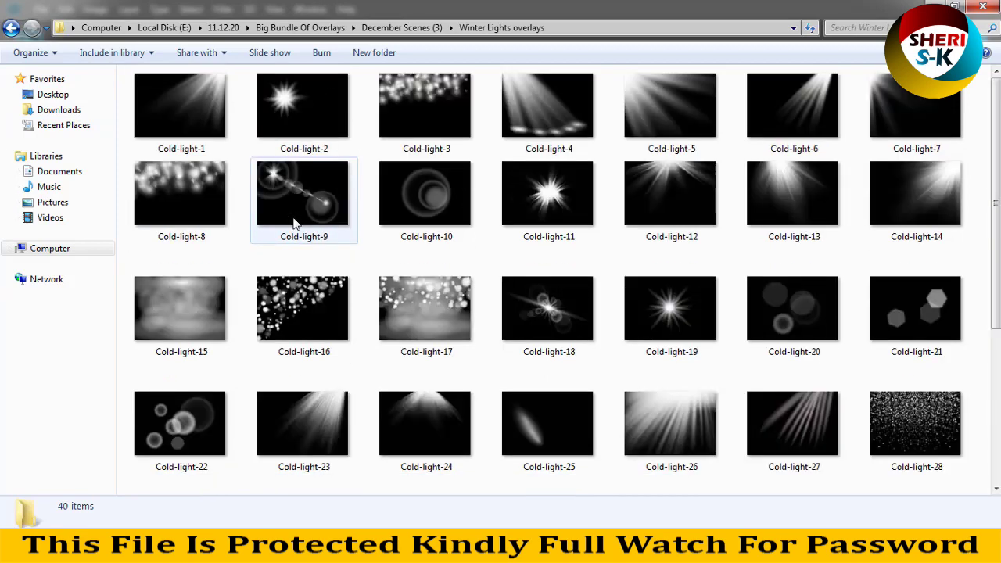
key("BackSpace")
key("BackSpace")
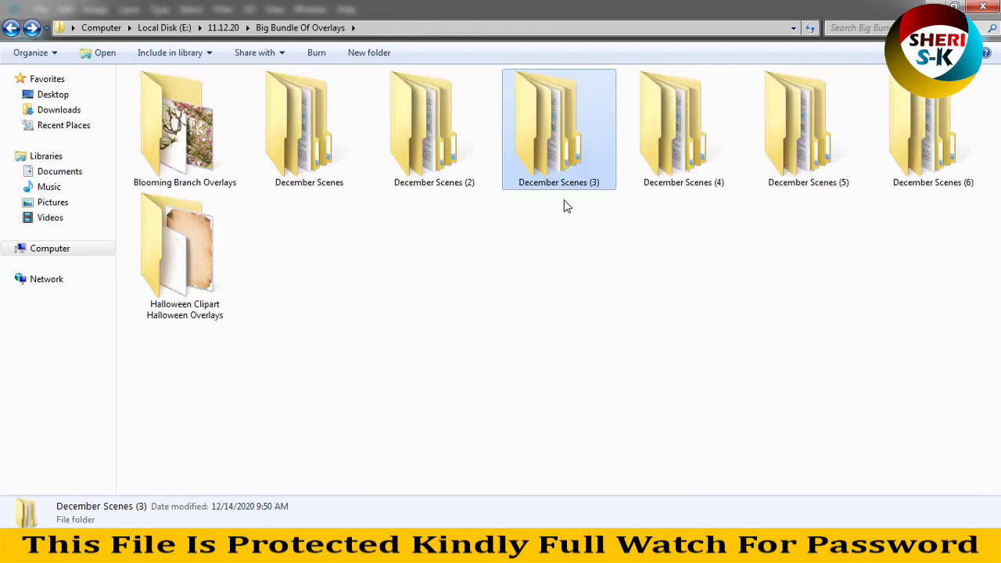
Step: Open December Scenes (4) > Snowflake Frames Overlays and pick Snowflake-Frame-53
double_click(690, 150)
double_click(205, 112)
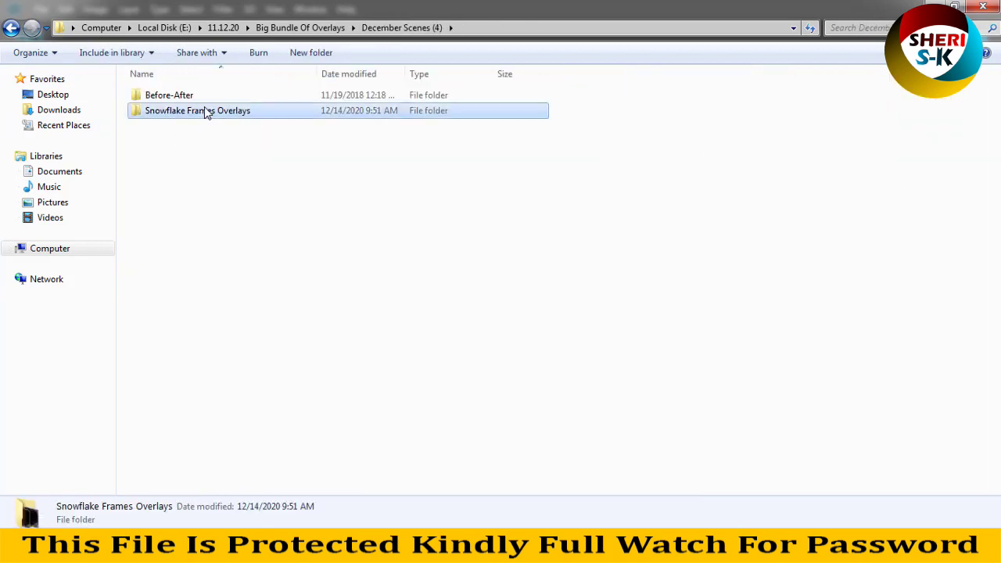
scroll(286, 181, "down", 3)
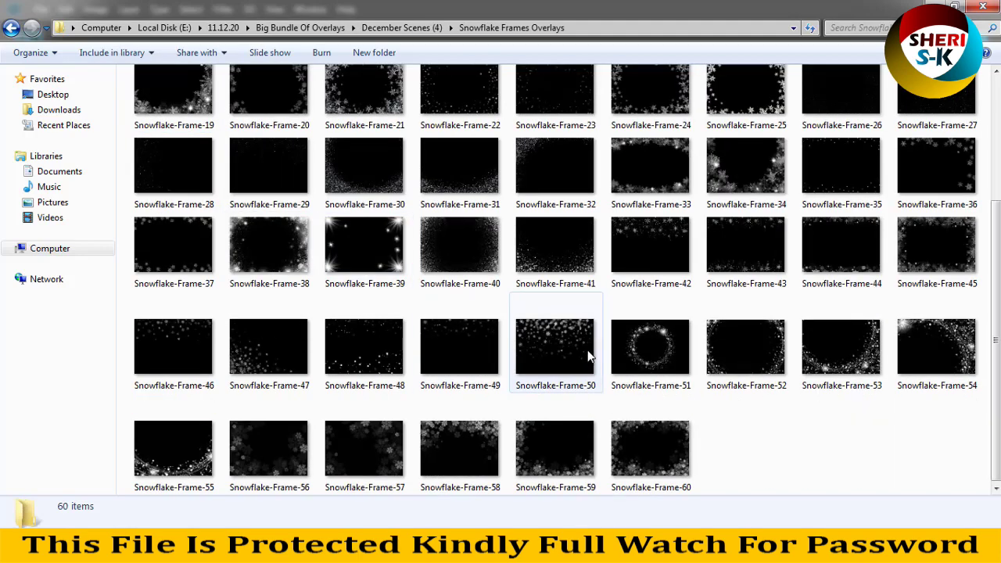
left_click(823, 353)
Step: Open Snowflake-Frame-53 and the blonde street-rain wallpaper from the Girls folder, each in its own window
left_click_drag(839, 355, 339, 219)
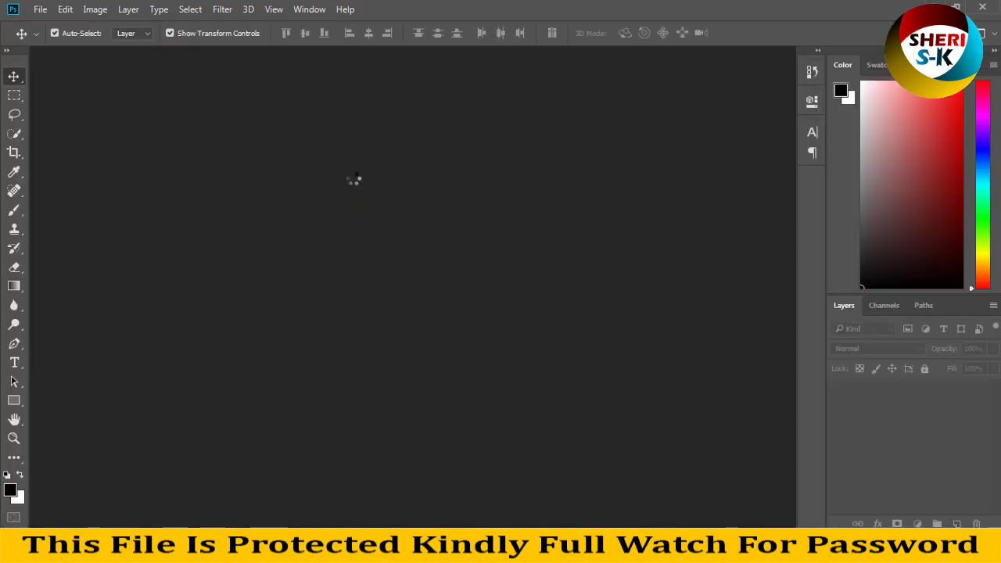
left_click_drag(146, 59, 177, 133)
double_click(256, 95)
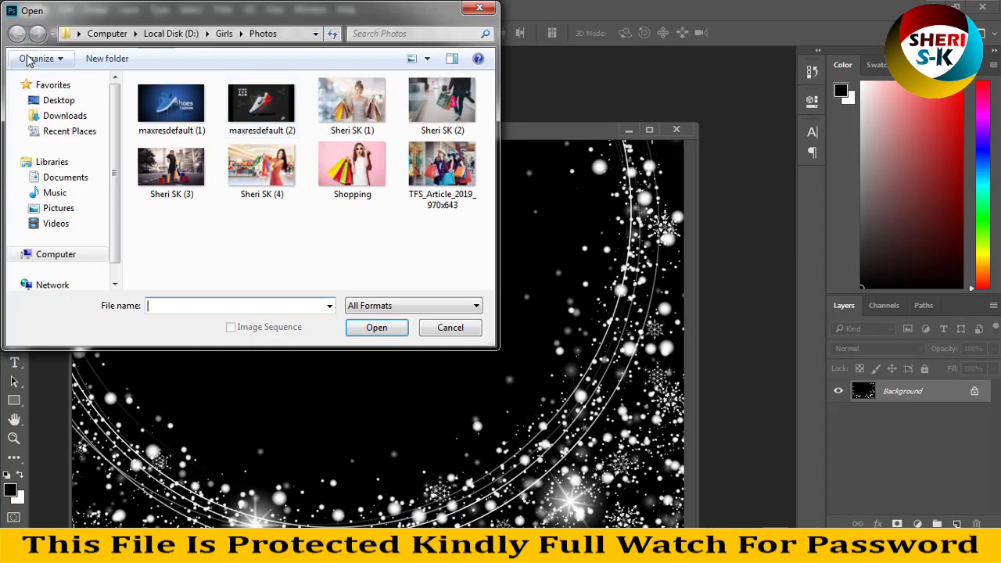
left_click(224, 35)
scroll(313, 201, "down", 5)
left_click(261, 100)
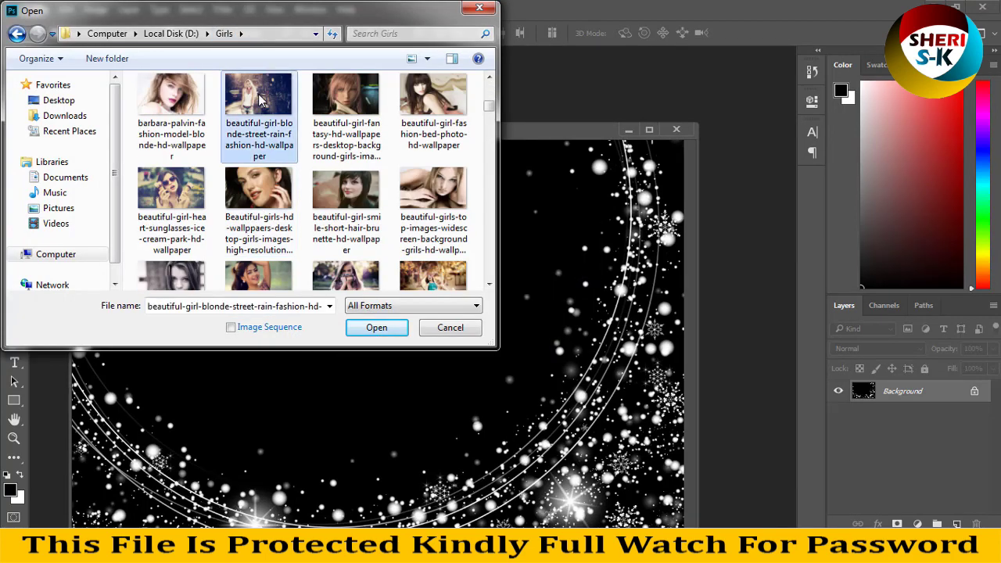
double_click(261, 100)
left_click_drag(415, 154, 938, 159)
Step: Resize Snowflake-Frame-53 to 1500 × 1050 px and drag it onto the blonde wallpaper
right_click(272, 130)
left_click(303, 154)
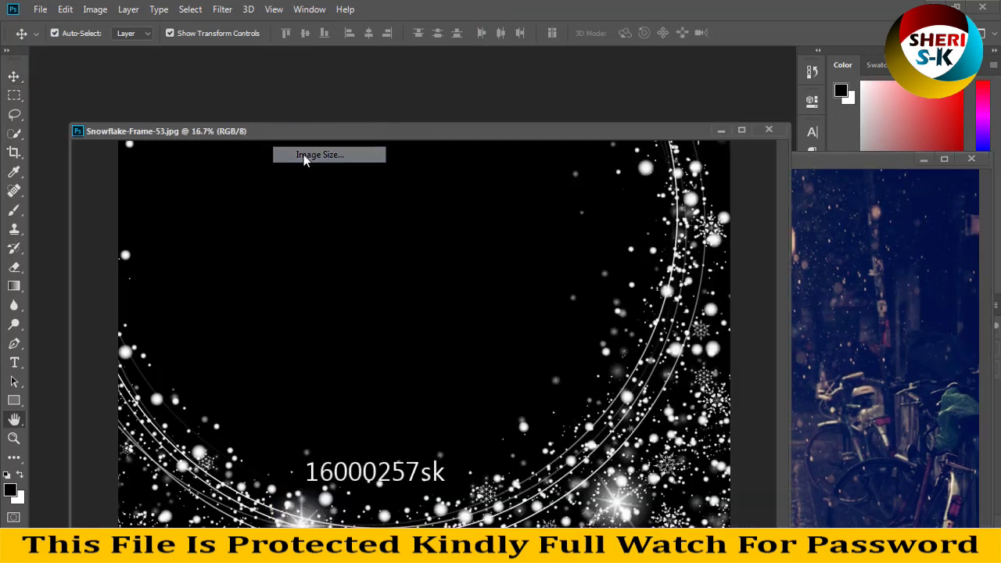
type("10")
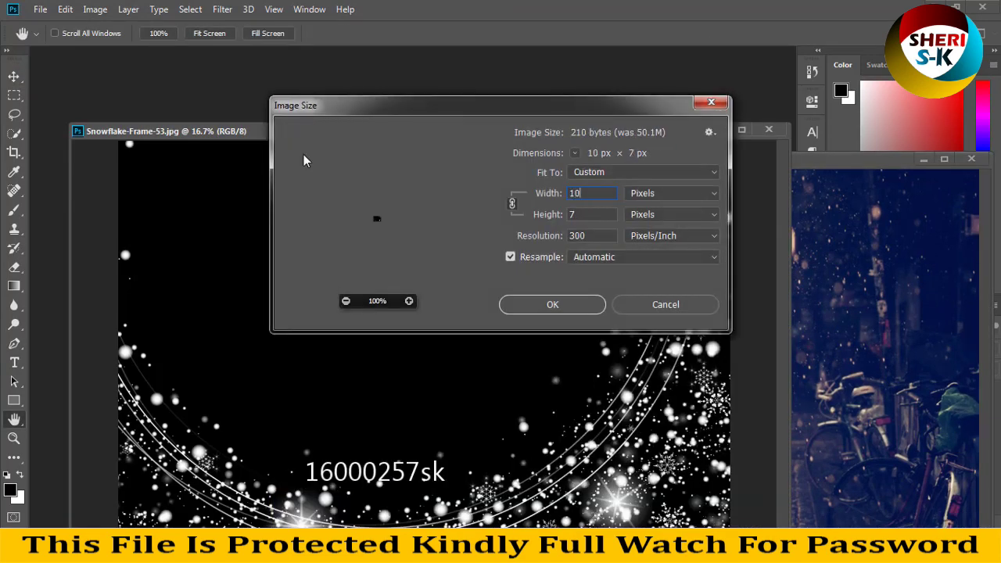
key("BackSpace")
type("500")
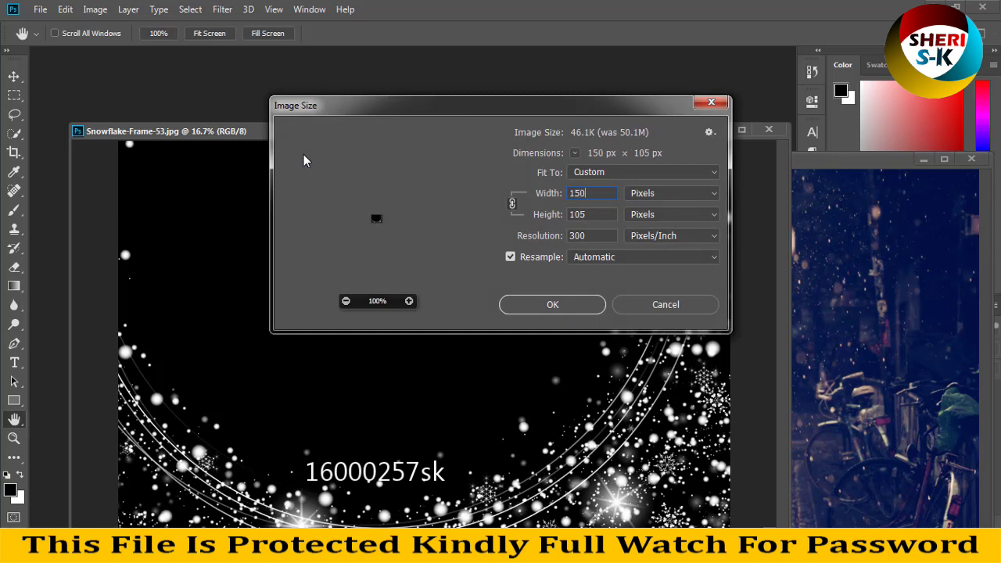
key("Return")
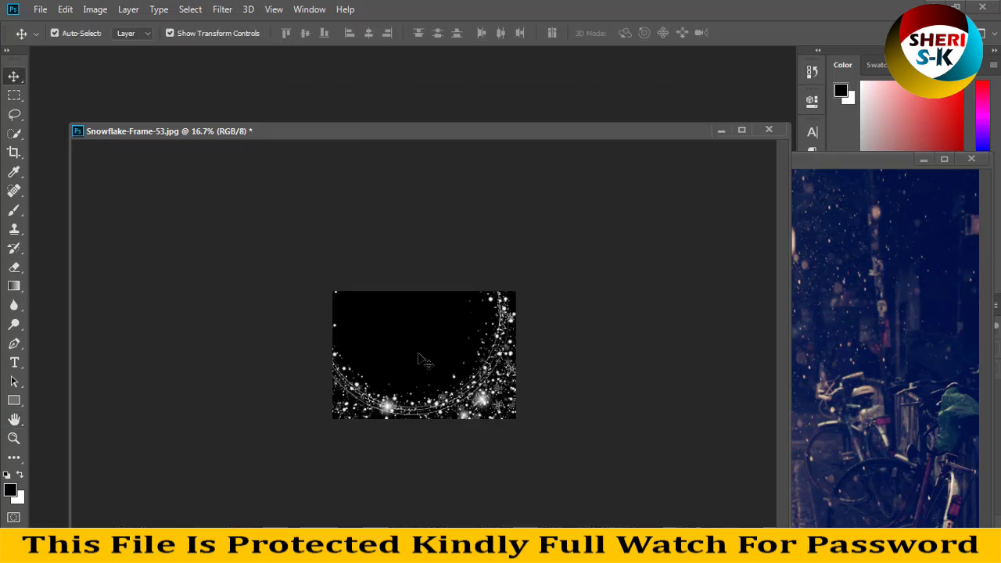
left_click_drag(422, 360, 295, 68)
Step: Align the frame to the photo's corner and, after trying Screen and Soft Light, set it to Lighten
key("ctrl+minus")
key("ctrl+minus")
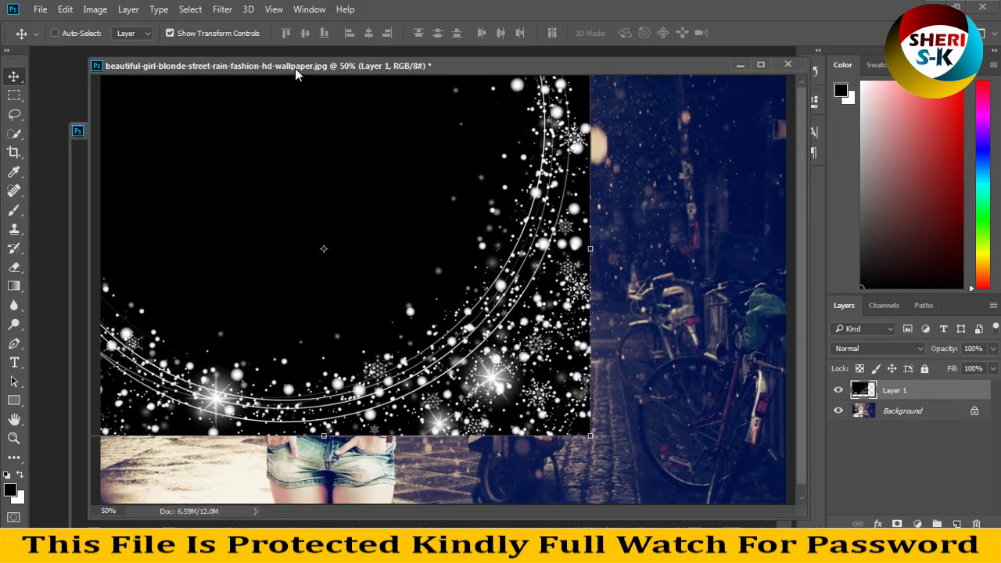
left_click_drag(477, 244, 501, 266)
left_click(869, 344)
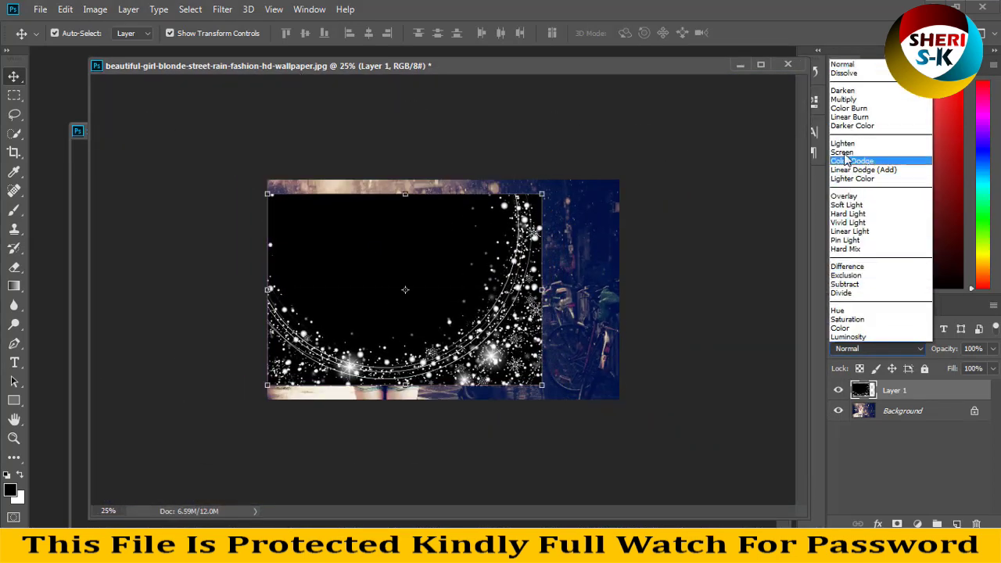
left_click(845, 152)
left_click(900, 347)
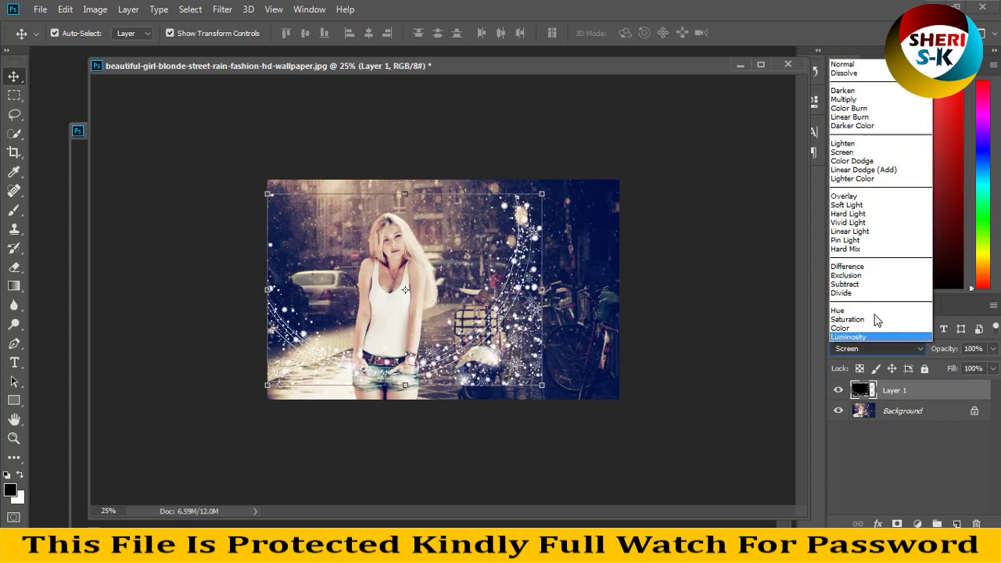
left_click(865, 205)
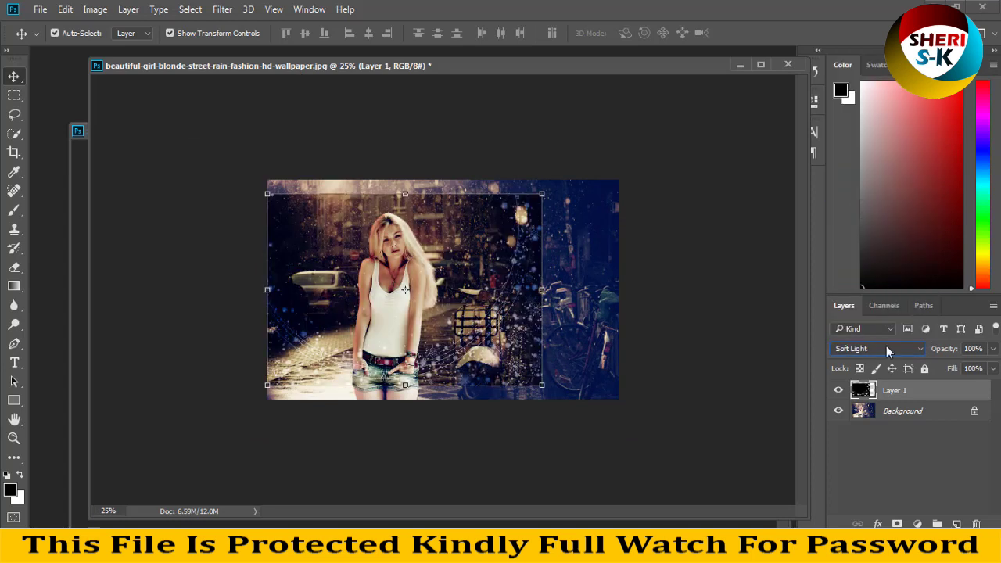
left_click(879, 347)
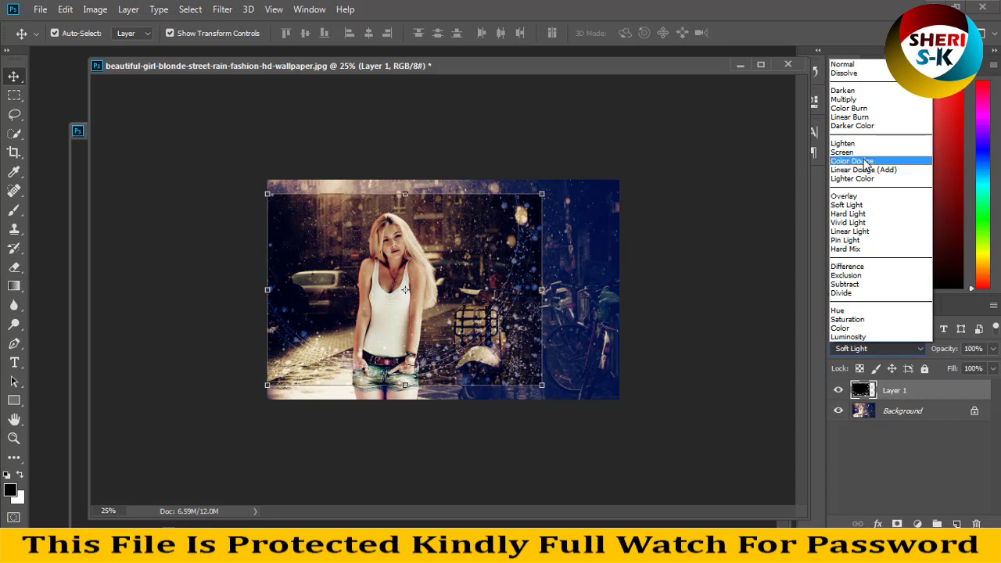
left_click(843, 144)
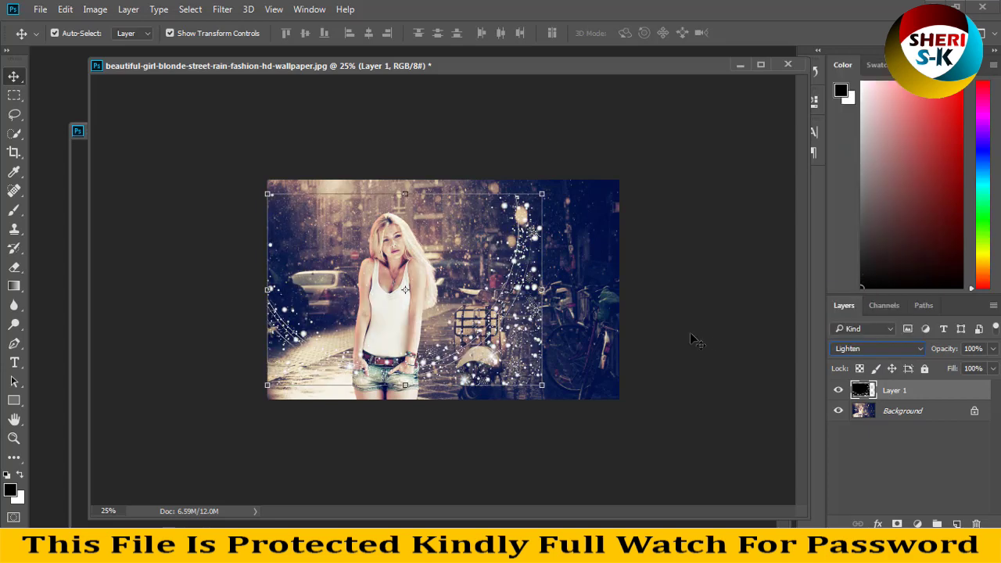
Step: Stretch the snowflake frame to cover the whole blonde photo
left_click_drag(541, 194, 624, 179)
left_click_drag(448, 386, 449, 399)
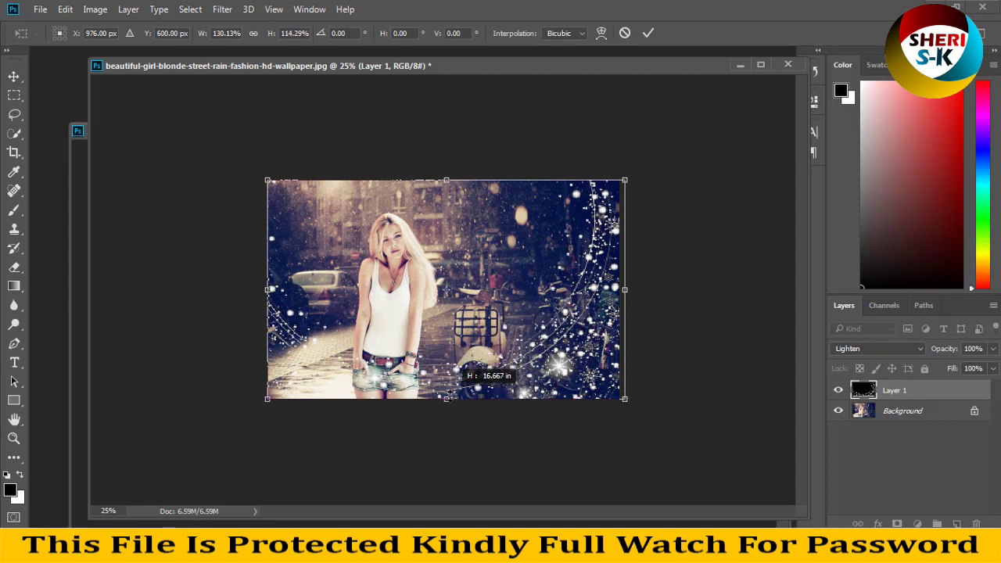
key("Return")
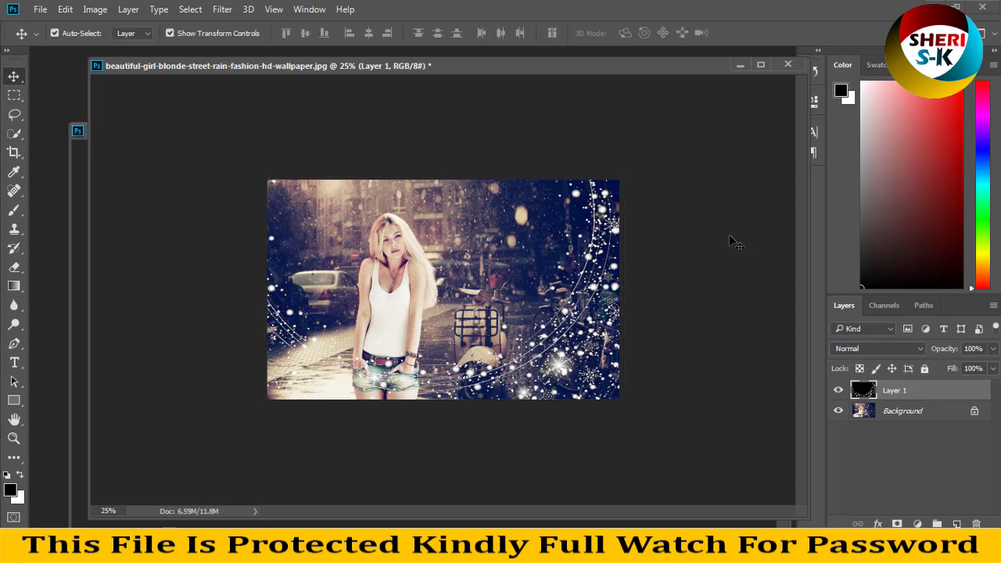